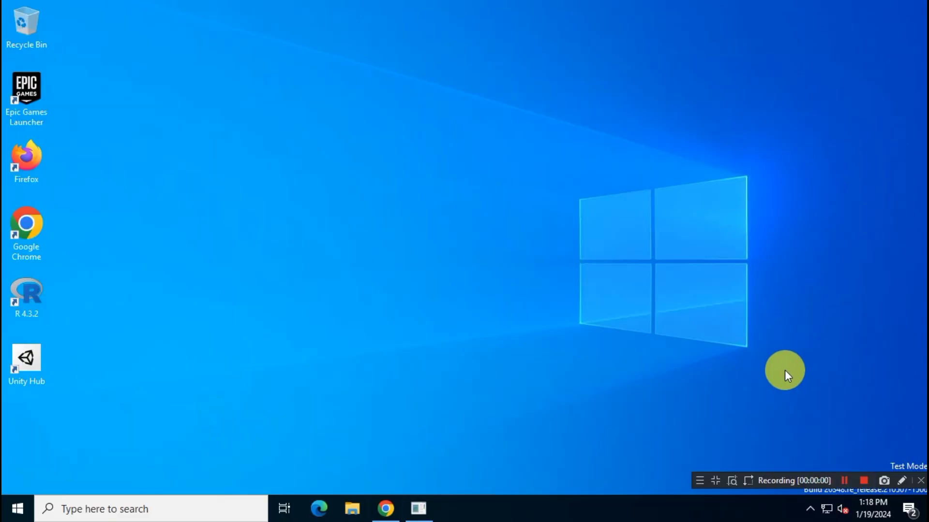
Create a new folder on the desktop named office365
{"action": "right_click", "coordinate": [485, 164]}
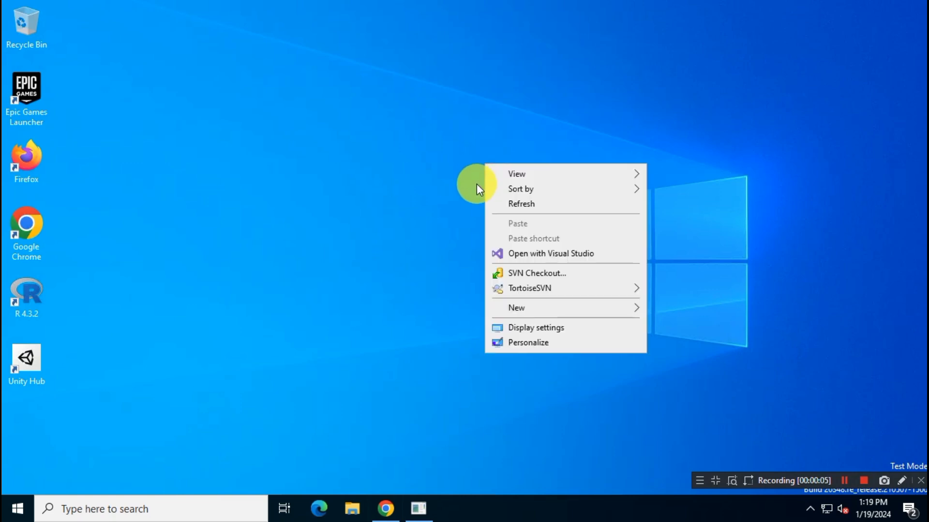
{"action": "mouse_move", "coordinate": [553, 310]}
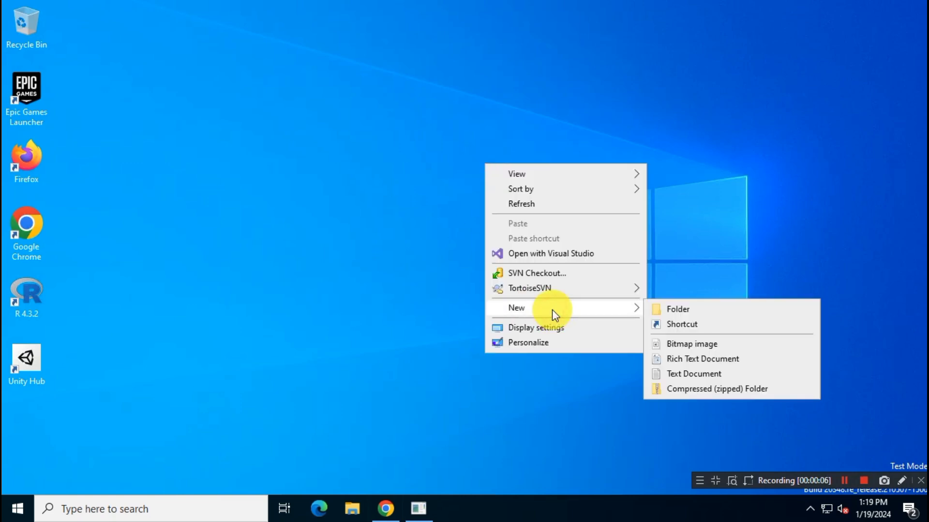
{"action": "left_click", "coordinate": [748, 311]}
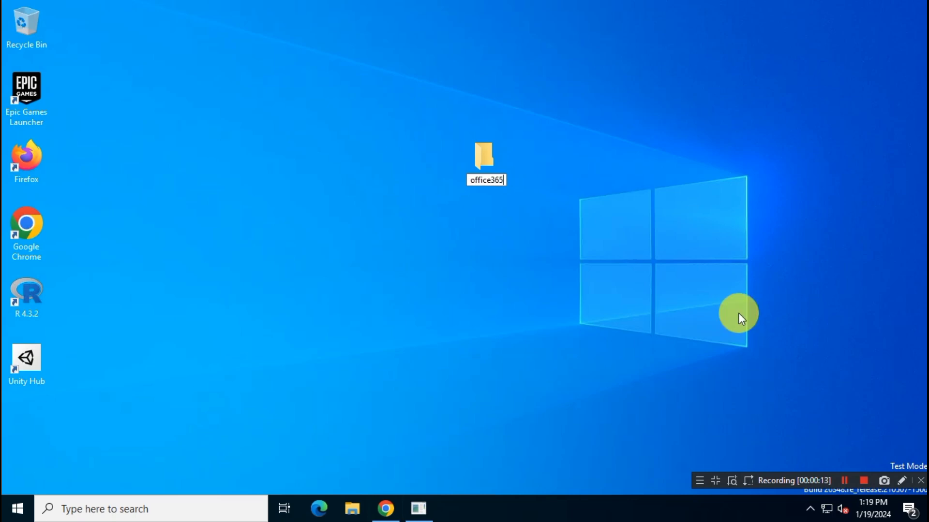
{"action": "left_click", "coordinate": [623, 268]}
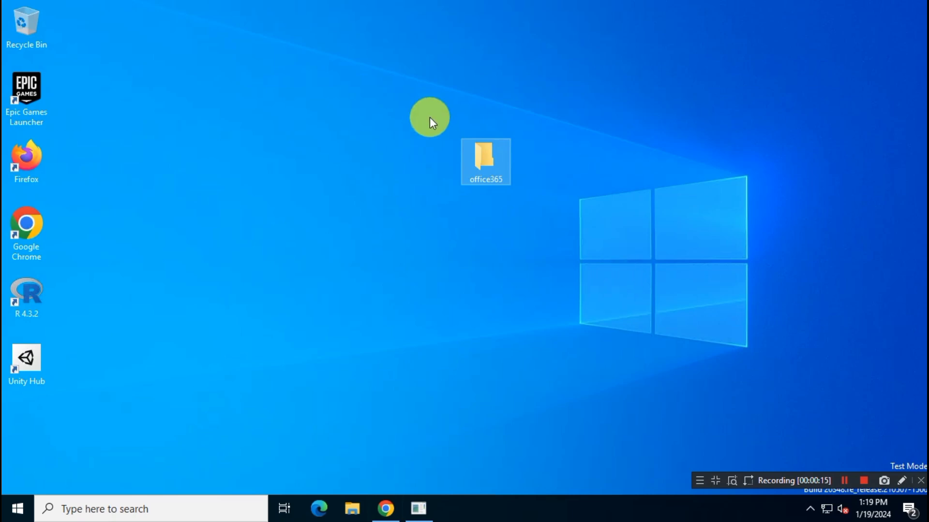
In Chrome, search Google for 'office config'
{"action": "left_click", "coordinate": [393, 509]}
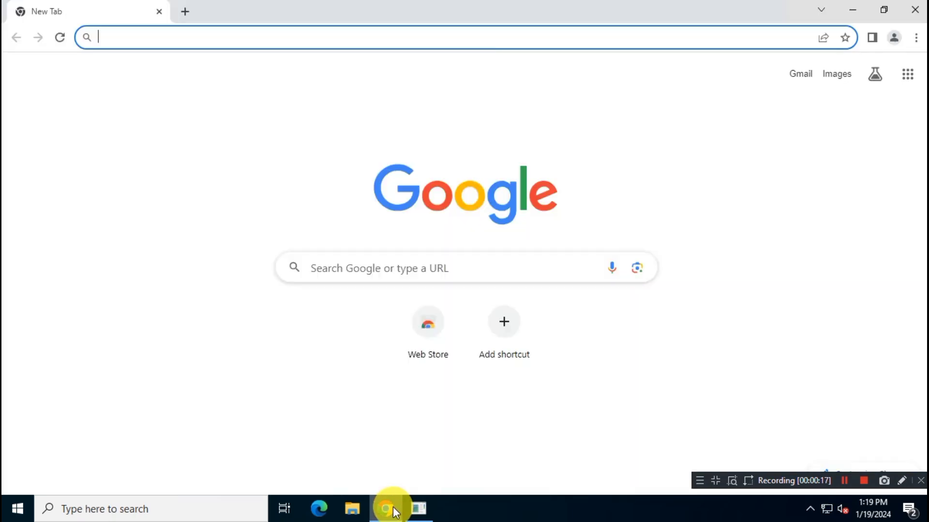
{"action": "left_click", "coordinate": [403, 268]}
{"action": "type", "text": "off"}
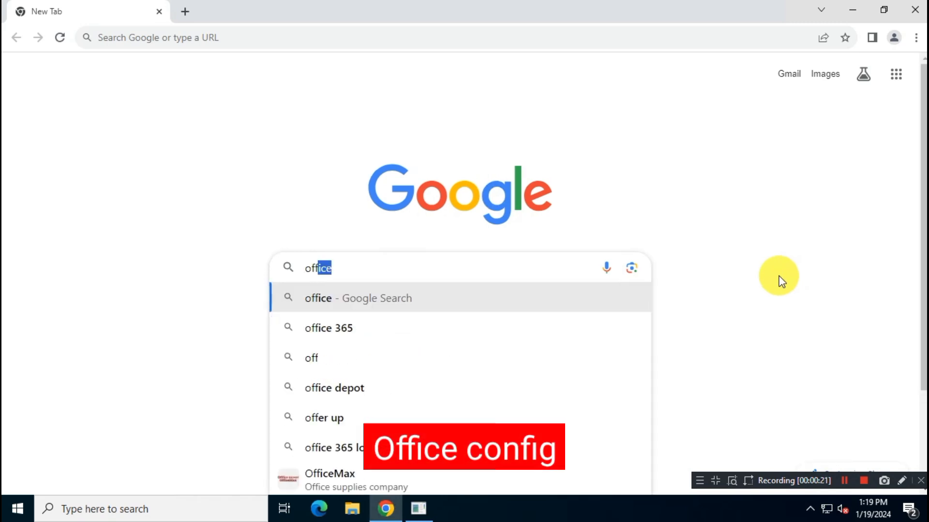
{"action": "type", "text": "ice confi"}
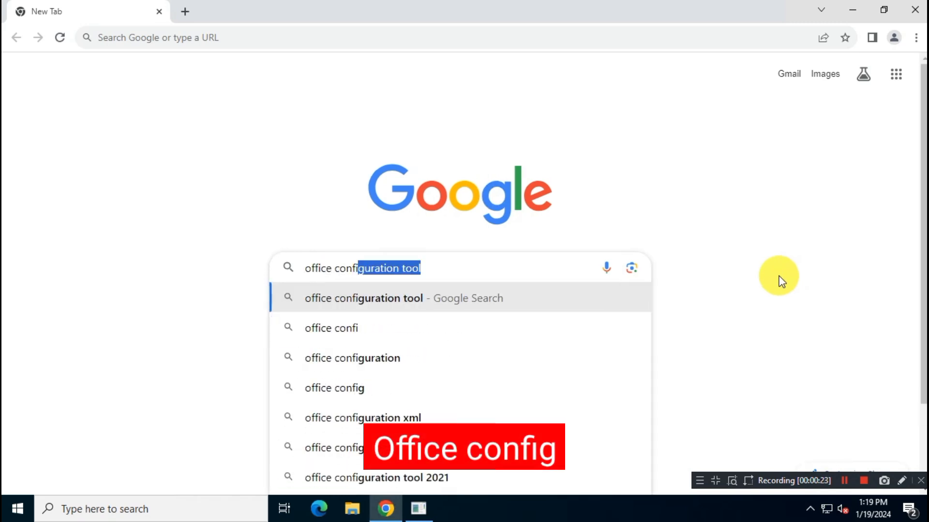
{"action": "type", "text": "g"}
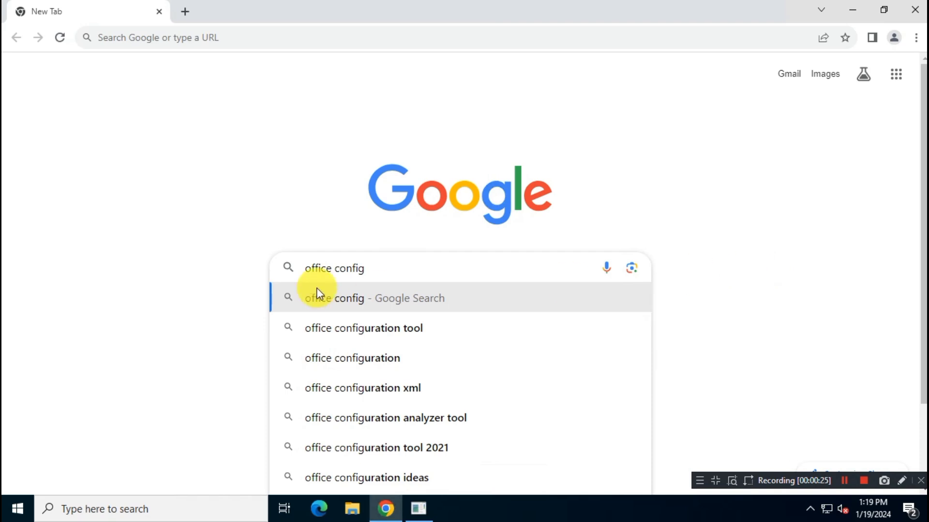
{"action": "left_click_drag", "start_coordinate": [382, 268], "coordinate": [259, 273]}
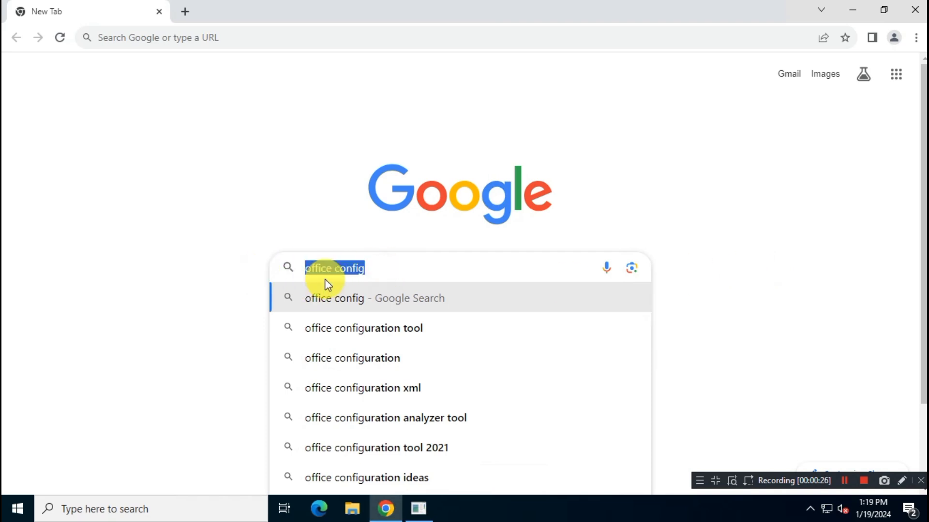
{"action": "key", "text": "Return"}
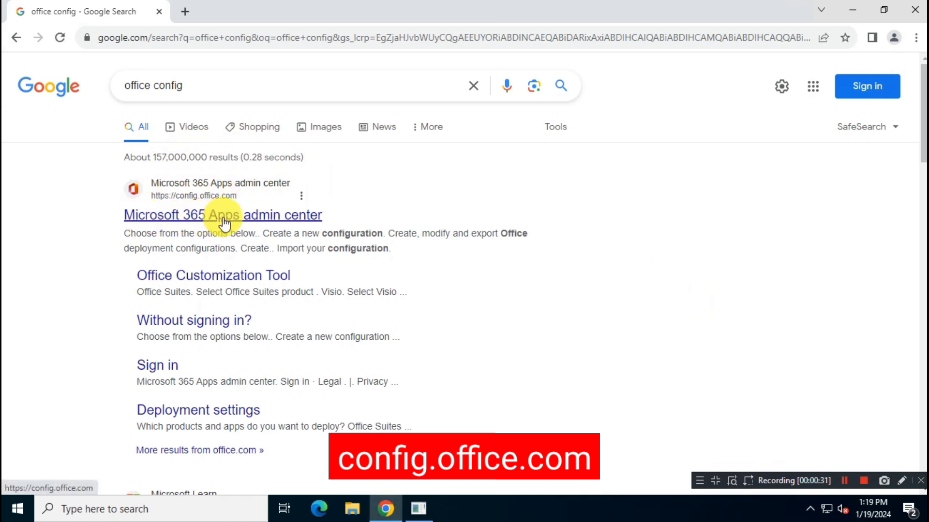
Open the config.office.com result and scroll to Create a new configuration
{"action": "left_click", "coordinate": [446, 258]}
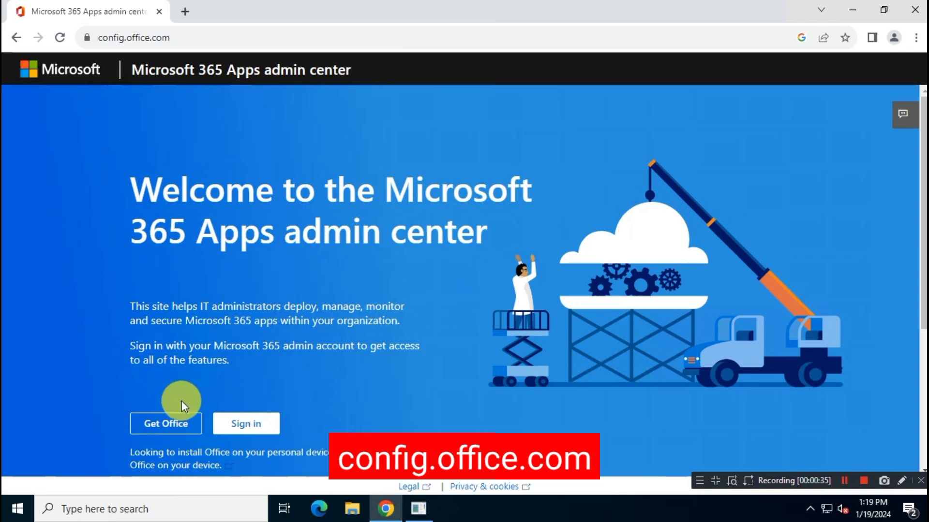
{"action": "left_click", "coordinate": [132, 186]}
{"action": "left_click_drag", "start_coordinate": [231, 209], "coordinate": [476, 238]}
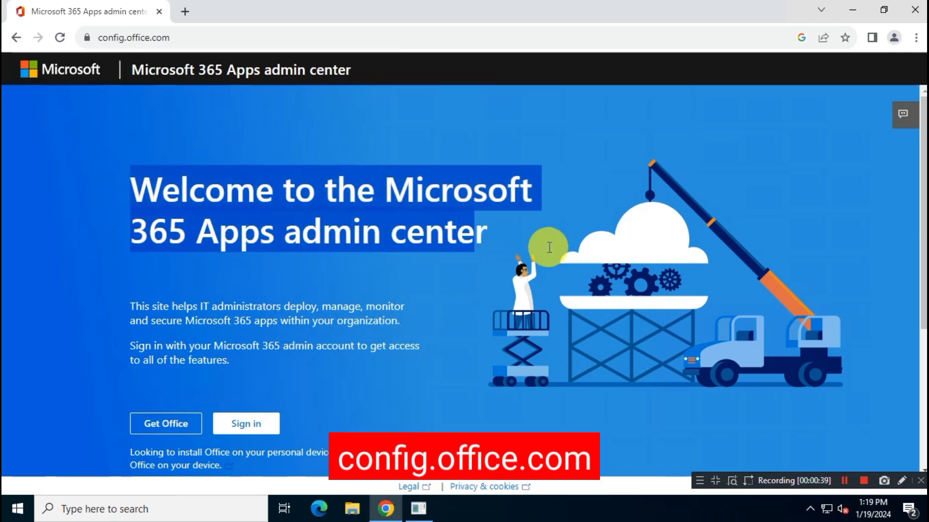
{"action": "left_click_drag", "start_coordinate": [924, 213], "coordinate": [924, 348]}
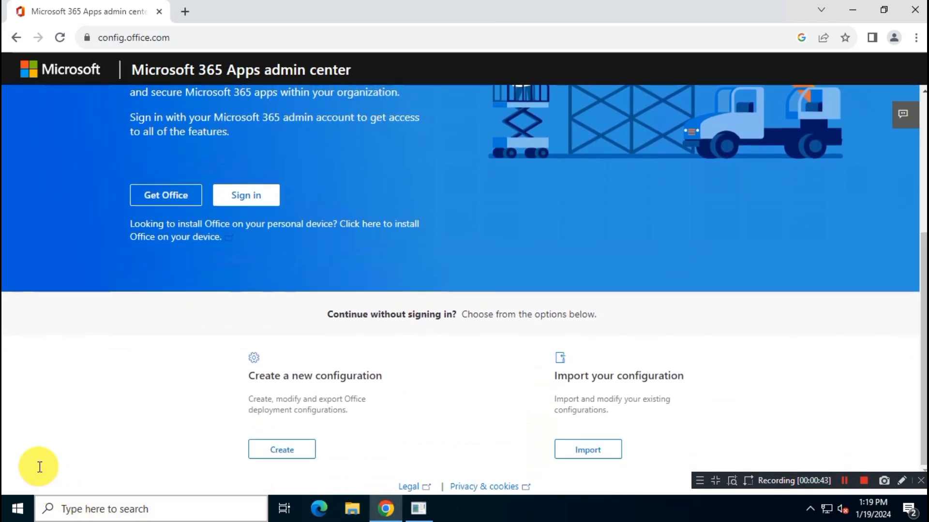
{"action": "left_click_drag", "start_coordinate": [251, 382], "coordinate": [404, 379]}
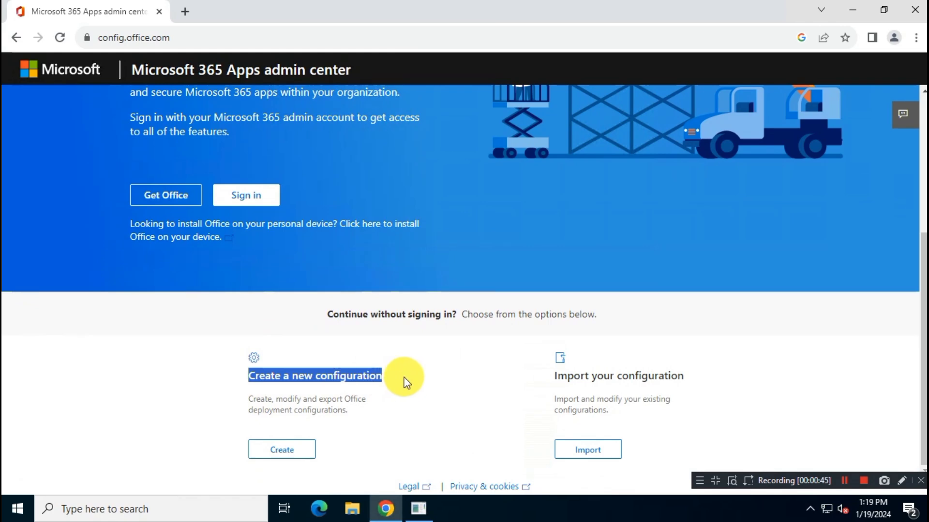
Start a new configuration and keep the 64-bit architecture
{"action": "left_click", "coordinate": [303, 451]}
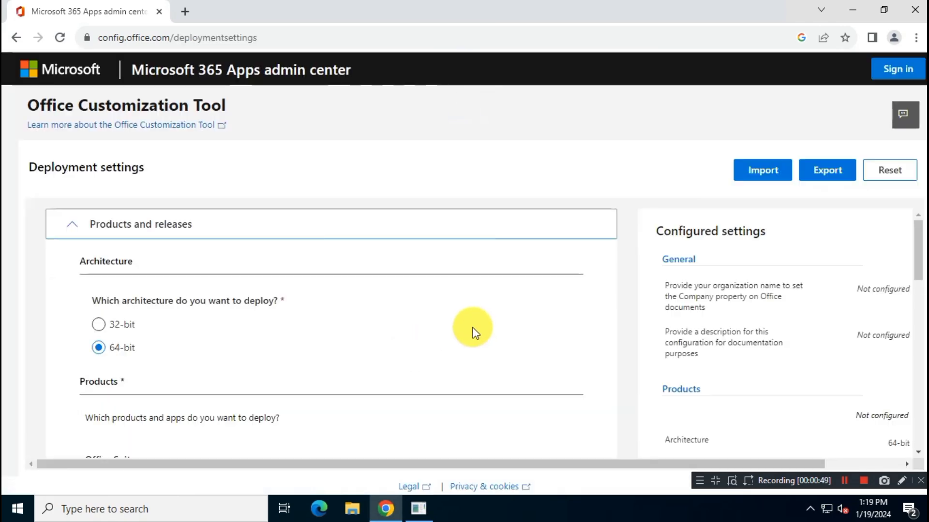
{"action": "left_click_drag", "start_coordinate": [29, 104], "coordinate": [264, 111]}
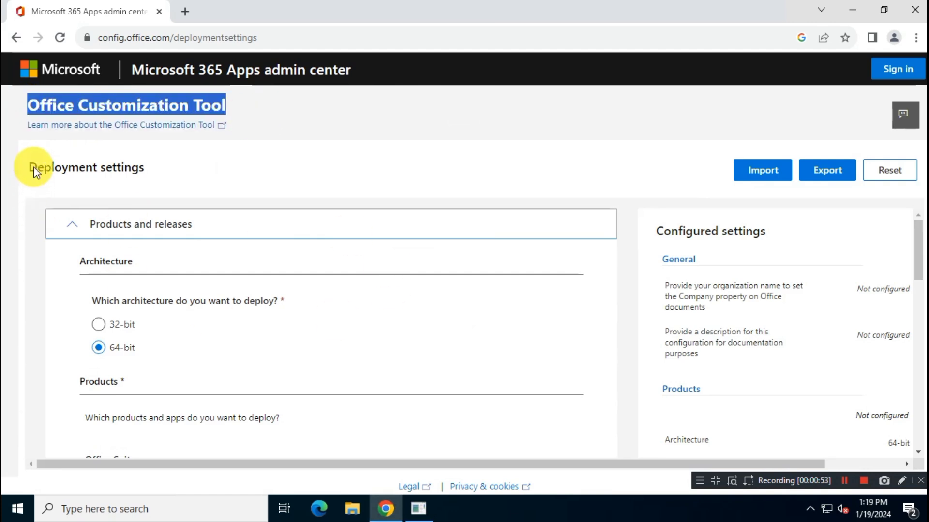
{"action": "left_click_drag", "start_coordinate": [30, 167], "coordinate": [203, 193]}
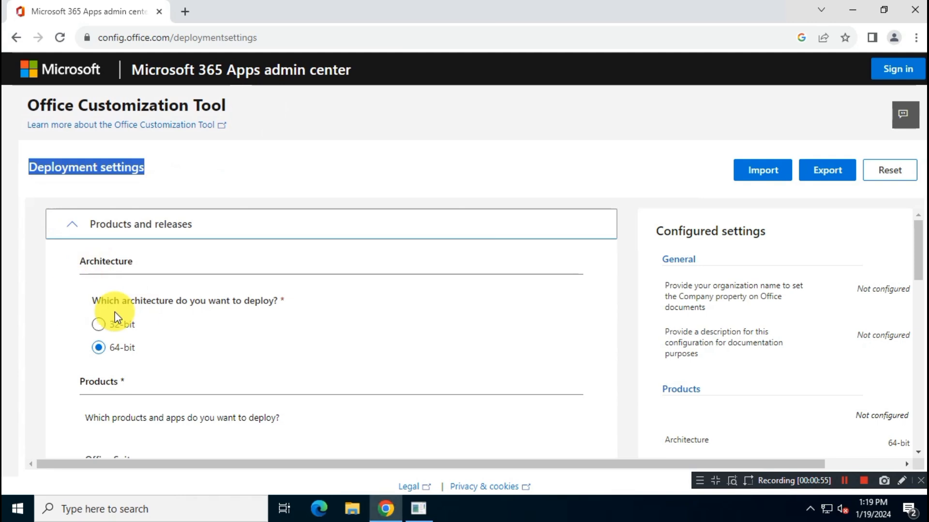
{"action": "double_click", "coordinate": [170, 261]}
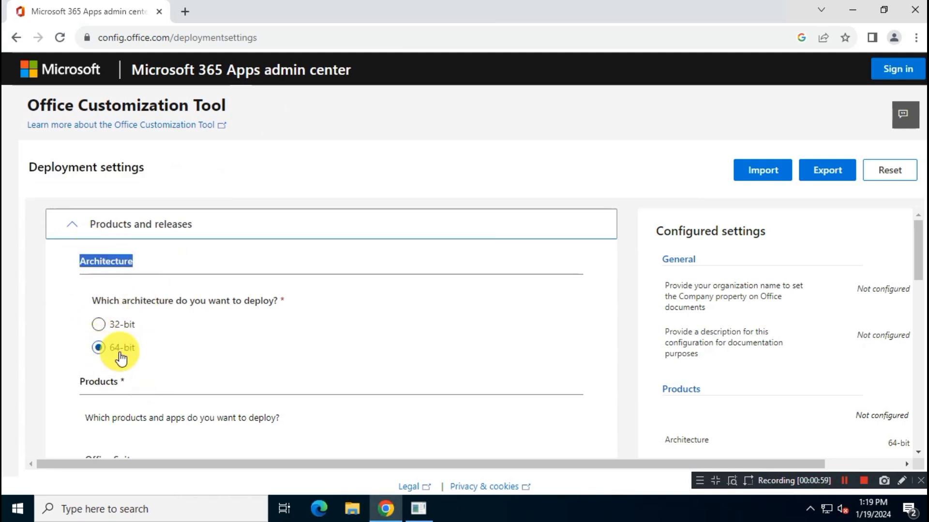
{"action": "scroll", "coordinate": [552, 265], "scroll_direction": "down", "scroll_amount": 3}
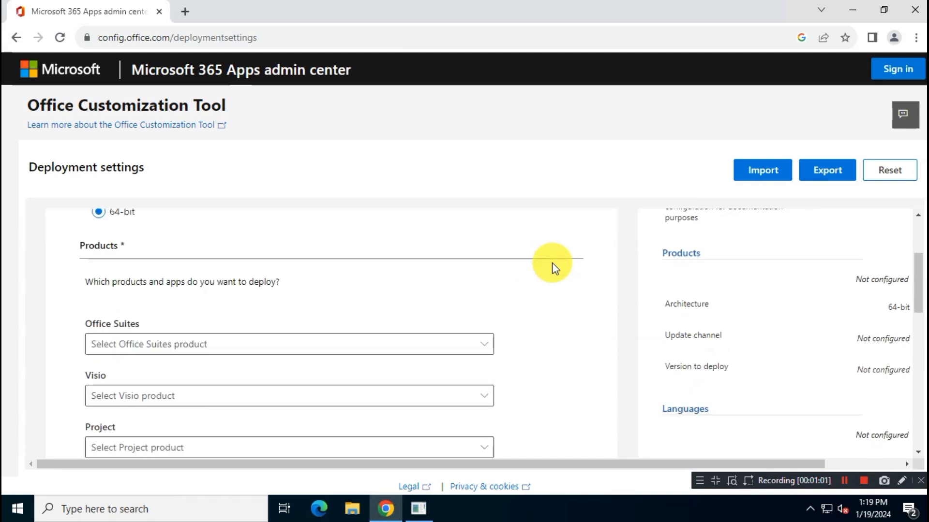
{"action": "left_click_drag", "start_coordinate": [85, 248], "coordinate": [149, 251]}
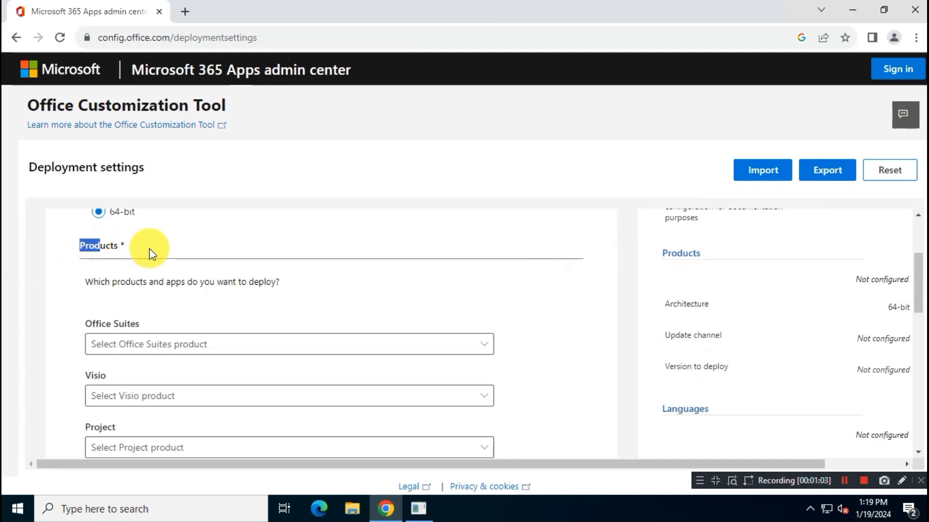
Choose Microsoft 365 Apps for enterprise as the suite, with Visio and Project set to None
{"action": "left_click", "coordinate": [464, 349]}
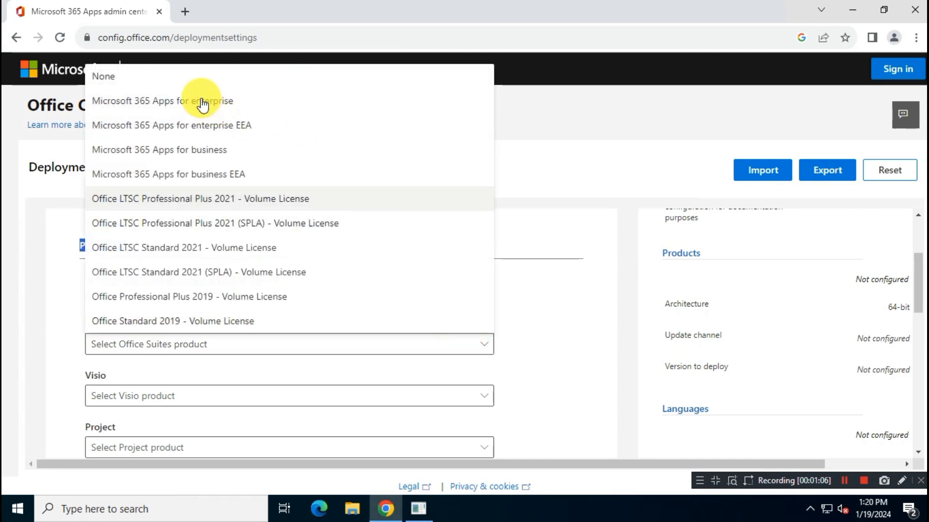
{"action": "left_click", "coordinate": [274, 113]}
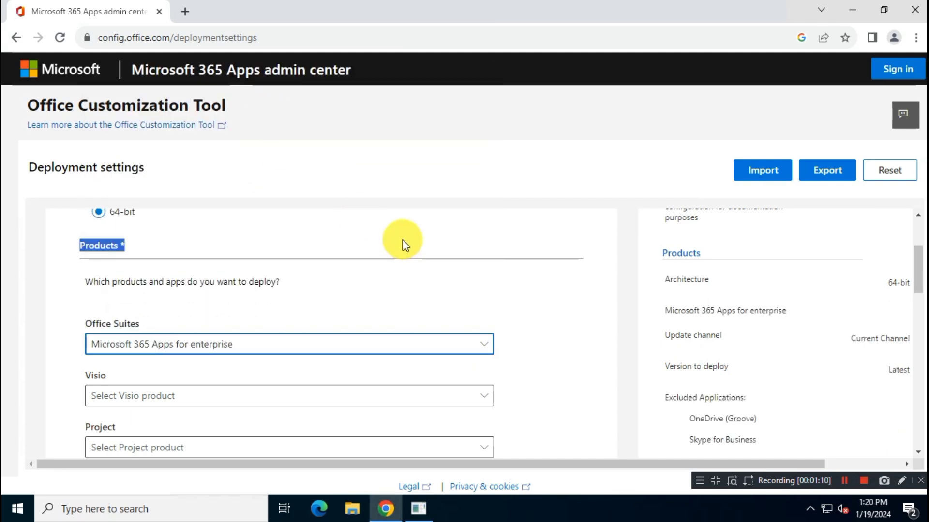
{"action": "scroll", "coordinate": [508, 260], "scroll_direction": "down", "scroll_amount": 3}
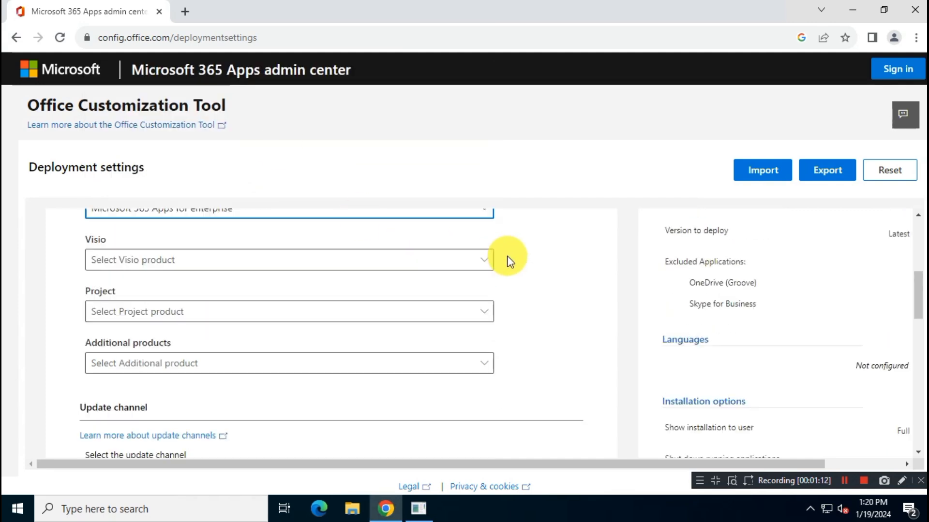
{"action": "left_click", "coordinate": [440, 263]}
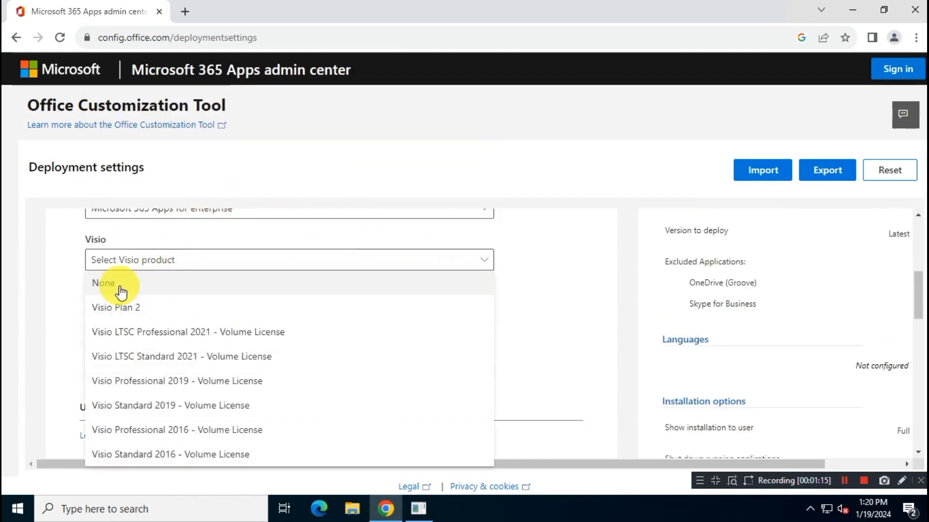
{"action": "left_click", "coordinate": [120, 289]}
{"action": "left_click", "coordinate": [166, 315]}
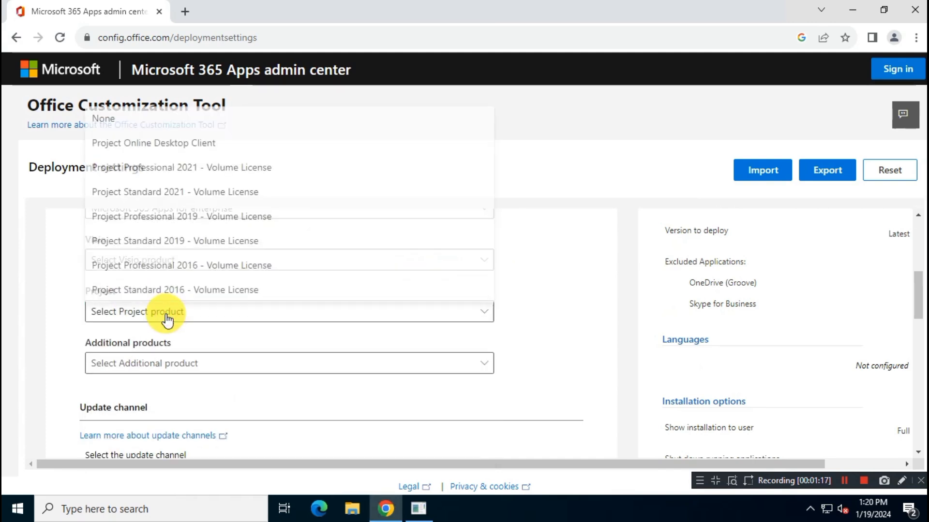
{"action": "left_click", "coordinate": [123, 124]}
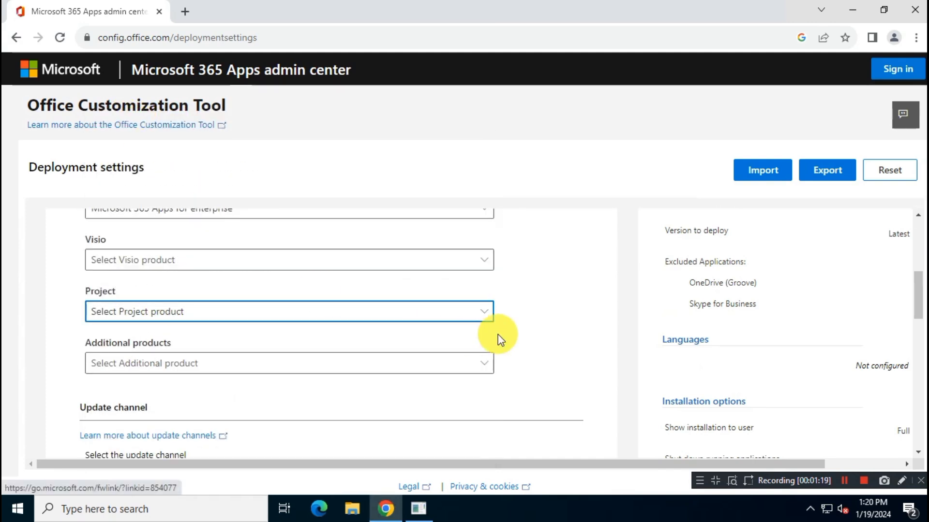
{"action": "scroll", "coordinate": [498, 339], "scroll_direction": "down", "scroll_amount": 3}
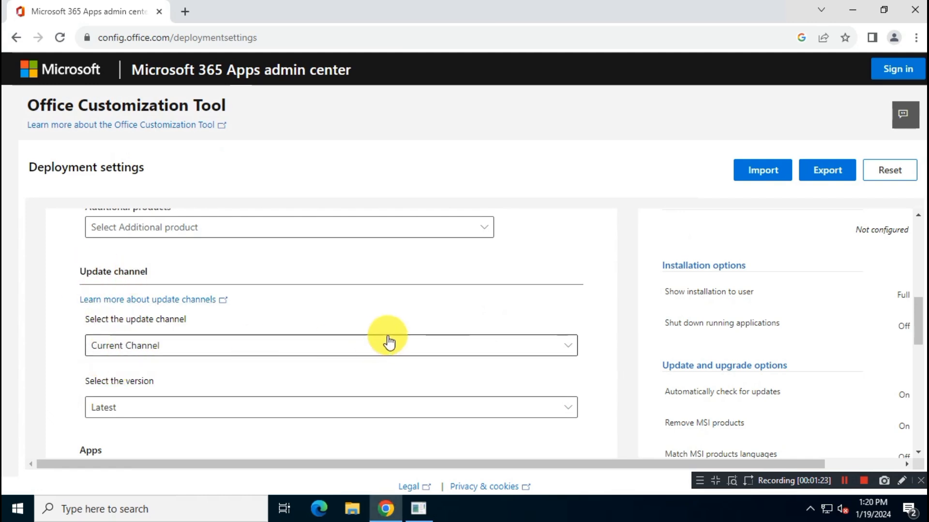
Exclude OneDrive Desktop, Teams and OneNote from the deployed apps
{"action": "scroll", "coordinate": [387, 341], "scroll_direction": "down", "scroll_amount": 2}
{"action": "scroll", "coordinate": [137, 341], "scroll_direction": "down", "scroll_amount": 3}
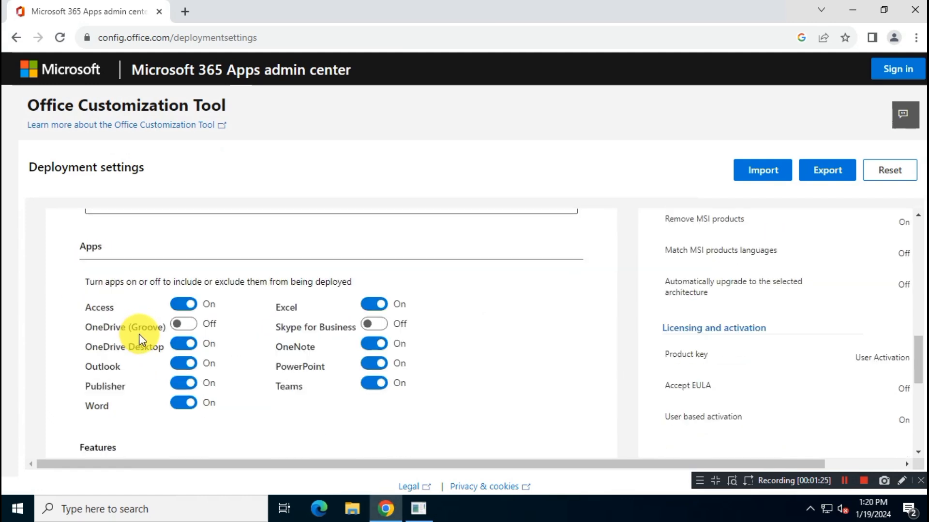
{"action": "left_click_drag", "start_coordinate": [84, 248], "coordinate": [139, 255]}
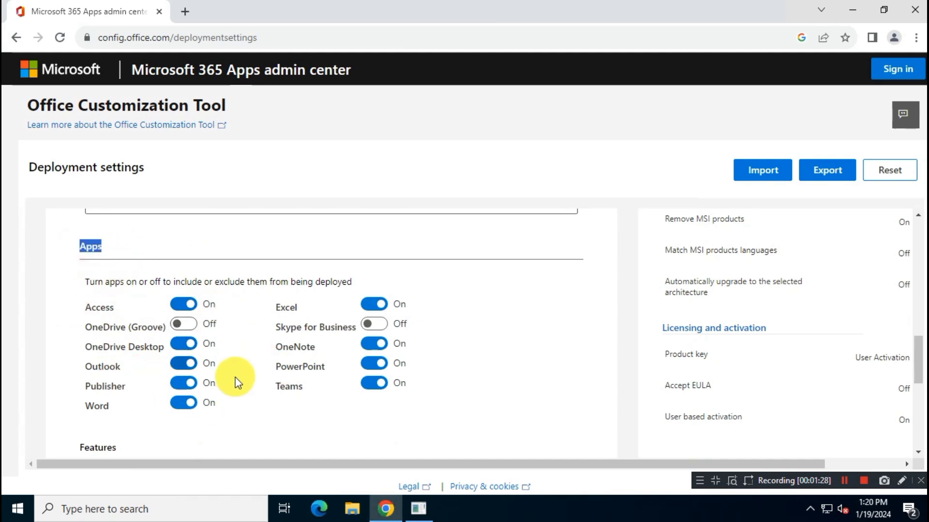
{"action": "left_click", "coordinate": [189, 344]}
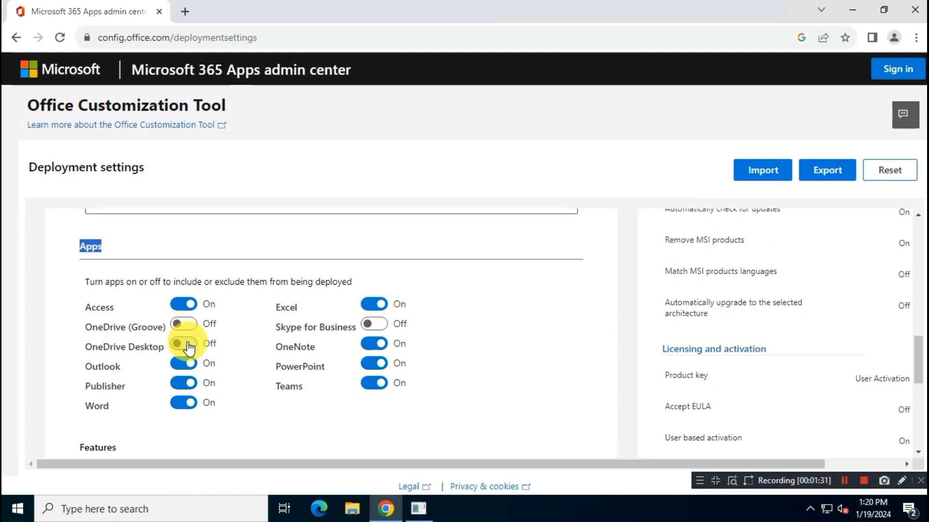
{"action": "left_click", "coordinate": [377, 387]}
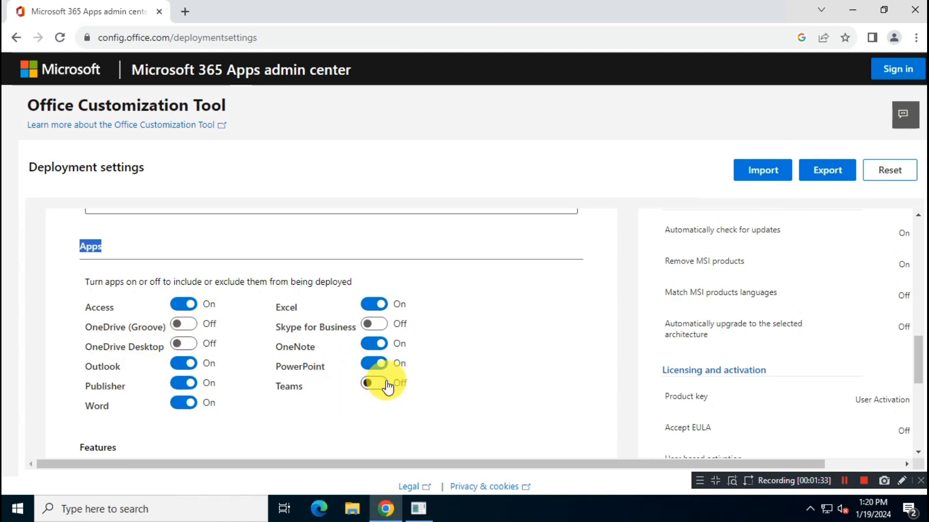
{"action": "left_click", "coordinate": [382, 348]}
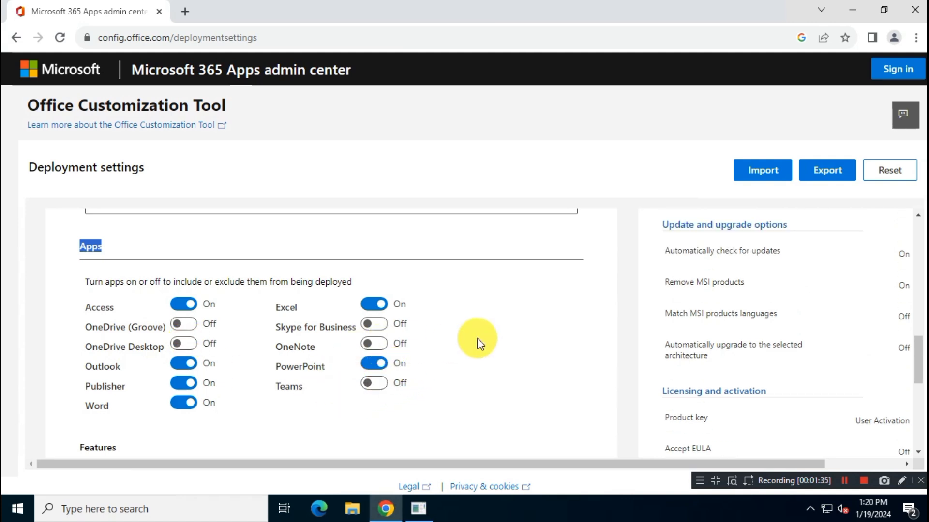
Turn the Background service for Microsoft Search in Bing Off
{"action": "scroll", "coordinate": [477, 342], "scroll_direction": "down", "scroll_amount": 3}
{"action": "scroll", "coordinate": [478, 342], "scroll_direction": "down", "scroll_amount": 2}
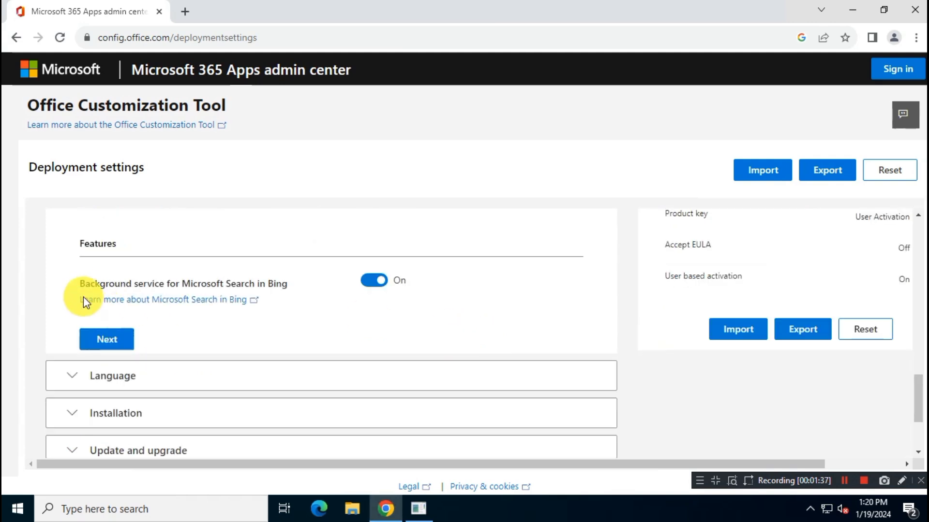
{"action": "left_click", "coordinate": [375, 280]}
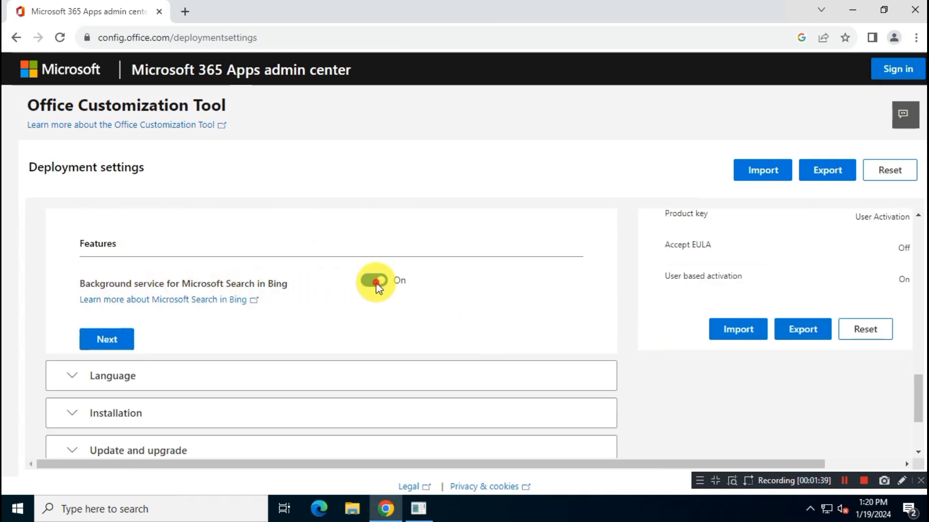
Set English (United States) as the primary language in Language settings
{"action": "left_click", "coordinate": [116, 341]}
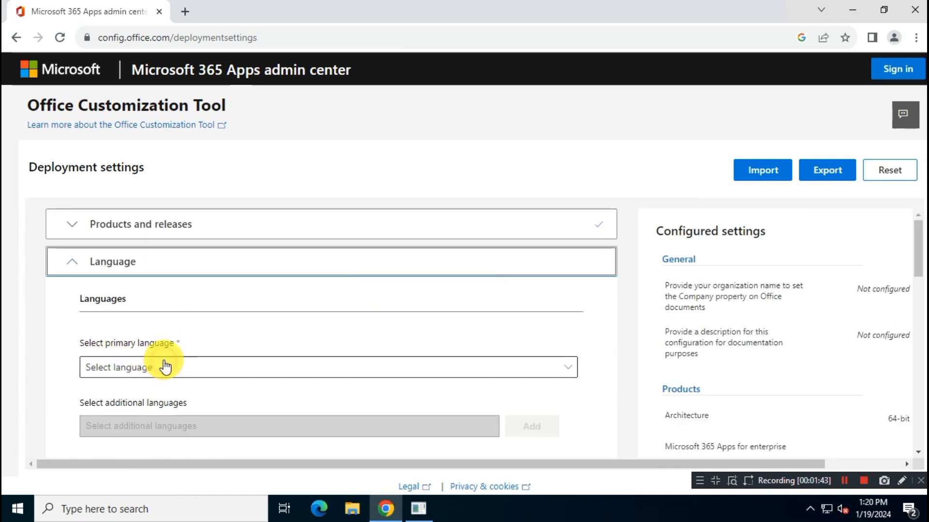
{"action": "left_click", "coordinate": [164, 368]}
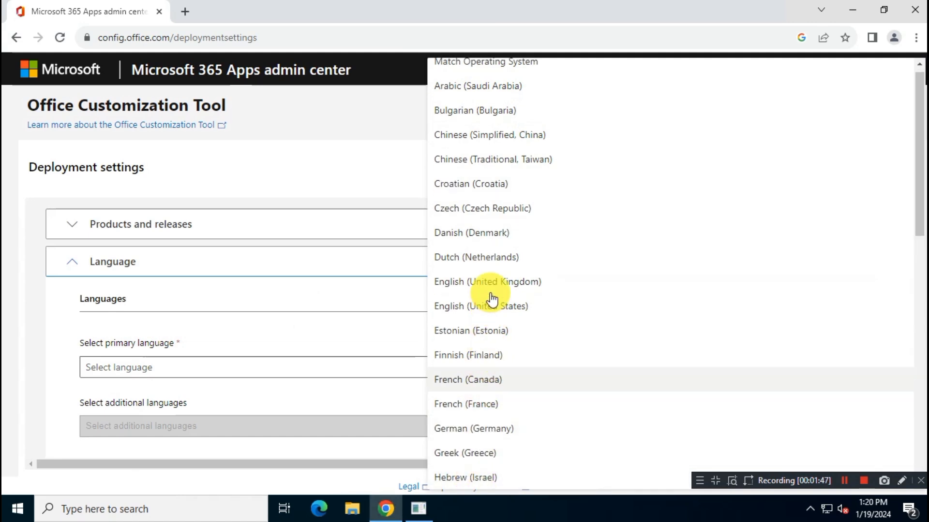
{"action": "left_click", "coordinate": [564, 314]}
{"action": "scroll", "coordinate": [486, 346], "scroll_direction": "down", "scroll_amount": 4}
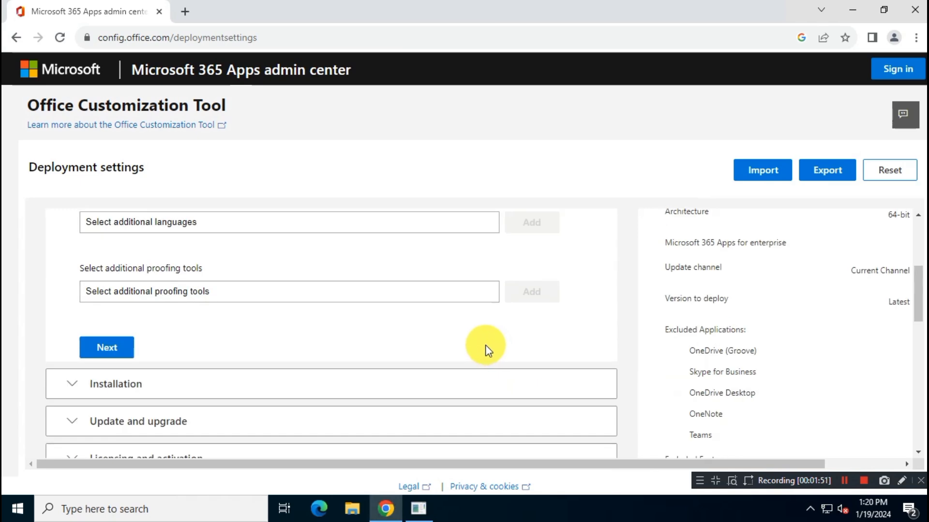
Review Installation options, keeping deployment from the Office CDN with installation shown to the user
{"action": "left_click", "coordinate": [108, 347]}
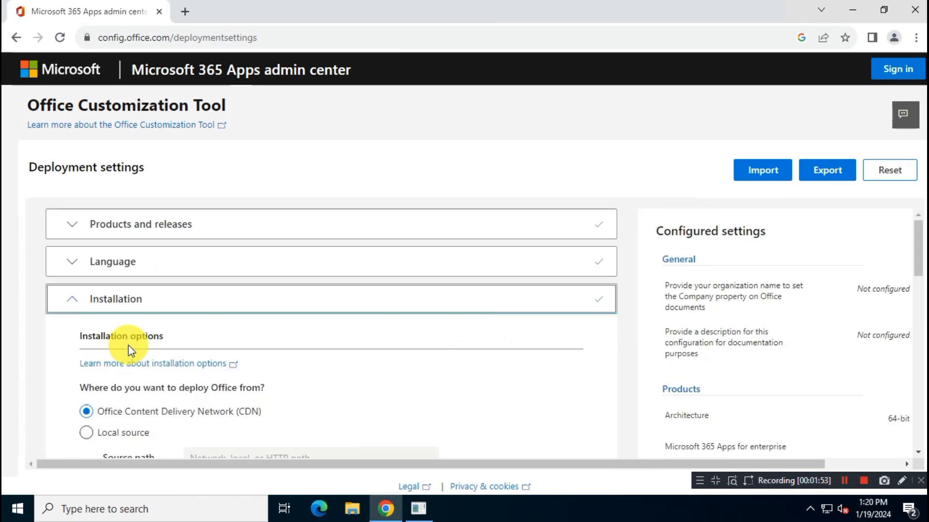
{"action": "scroll", "coordinate": [445, 352], "scroll_direction": "down", "scroll_amount": 3}
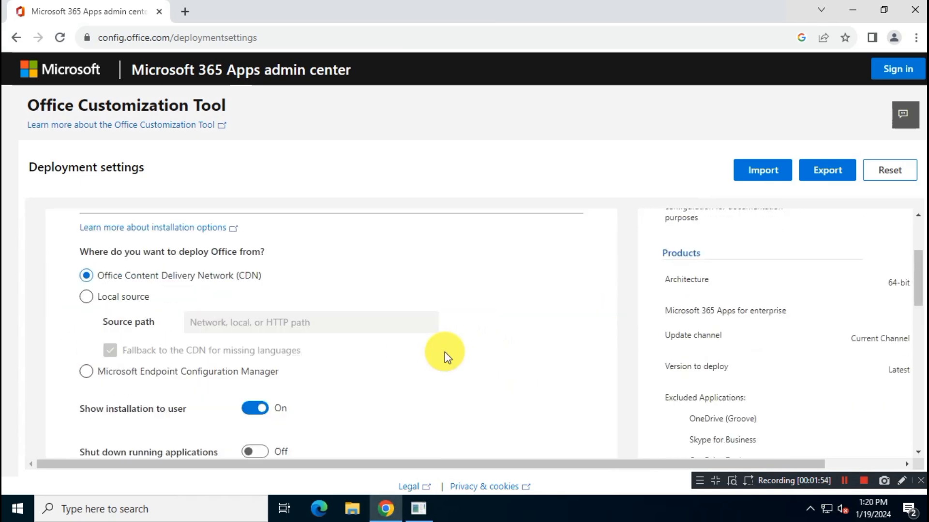
{"action": "scroll", "coordinate": [445, 352], "scroll_direction": "up", "scroll_amount": 2}
{"action": "left_click_drag", "start_coordinate": [80, 268], "coordinate": [180, 272]}
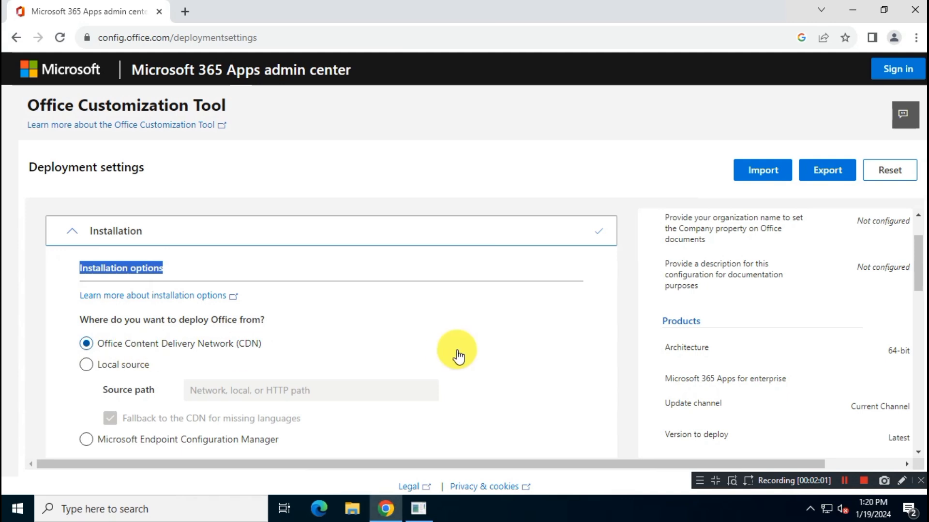
{"action": "scroll", "coordinate": [457, 350], "scroll_direction": "down", "scroll_amount": 3}
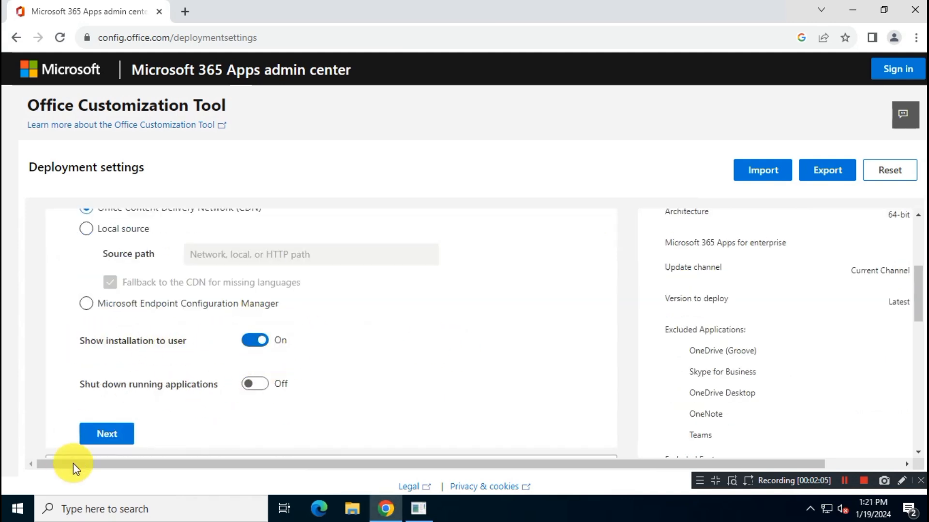
Keep updates from the Office CDN, automatic update checks On, and MSI Office removal On
{"action": "left_click", "coordinate": [127, 435]}
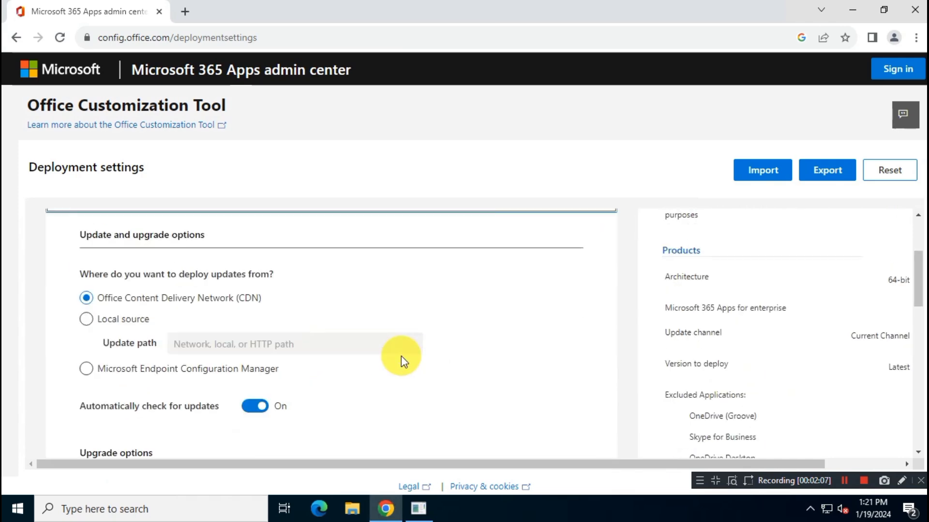
{"action": "left_click_drag", "start_coordinate": [80, 235], "coordinate": [225, 234]}
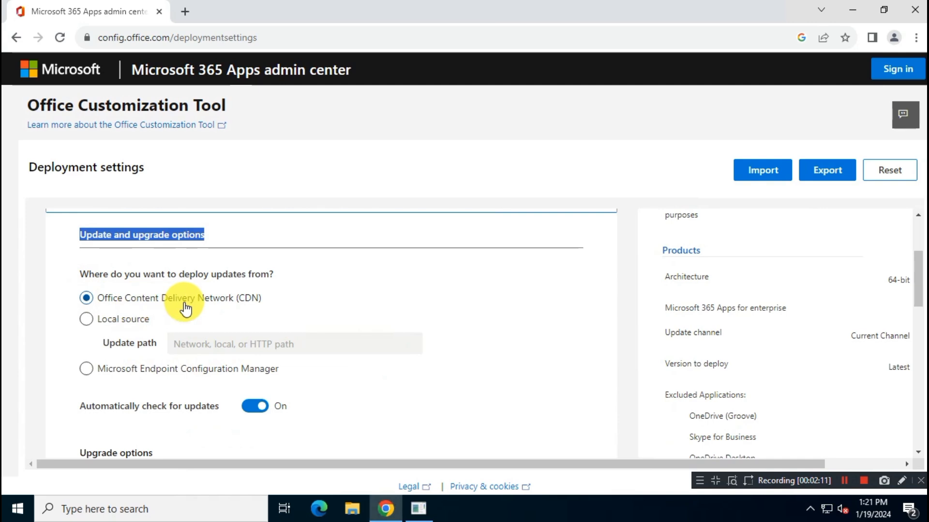
{"action": "left_click", "coordinate": [86, 298]}
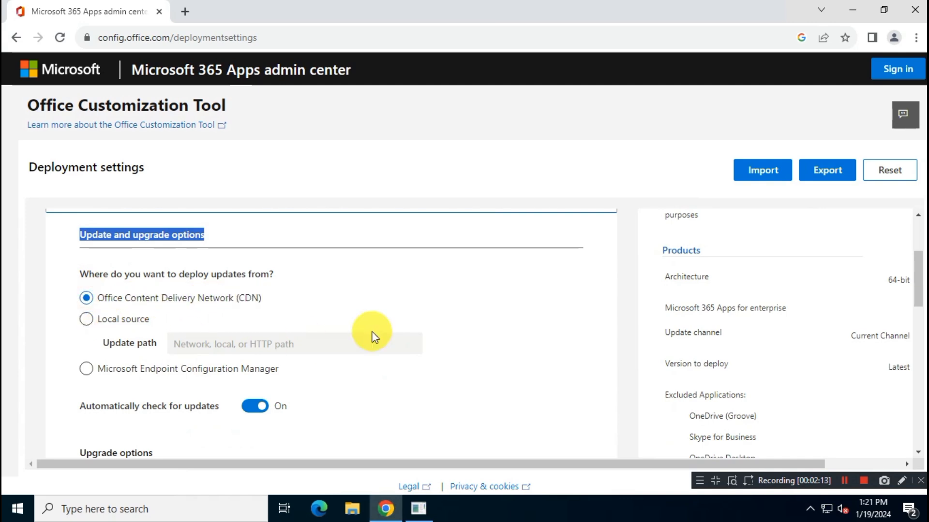
{"action": "scroll", "coordinate": [371, 337], "scroll_direction": "down", "scroll_amount": 1}
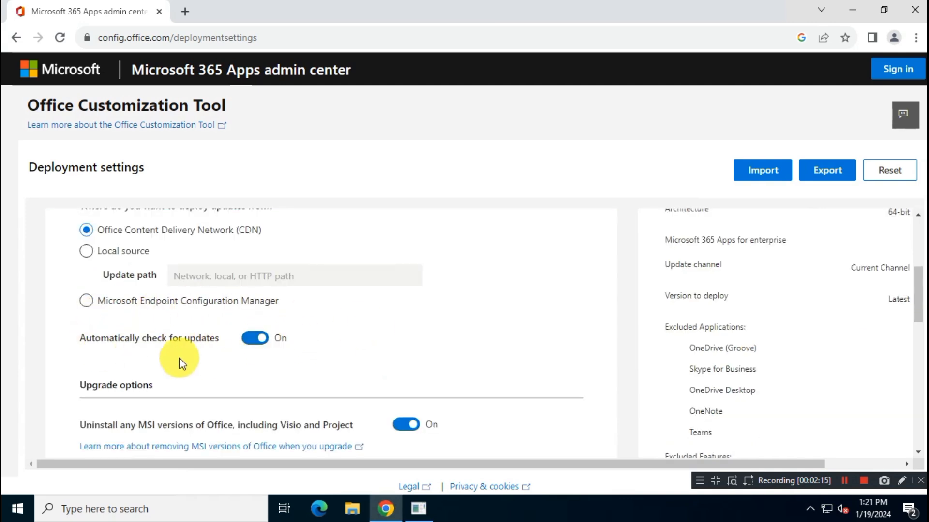
{"action": "scroll", "coordinate": [312, 348], "scroll_direction": "down", "scroll_amount": 2}
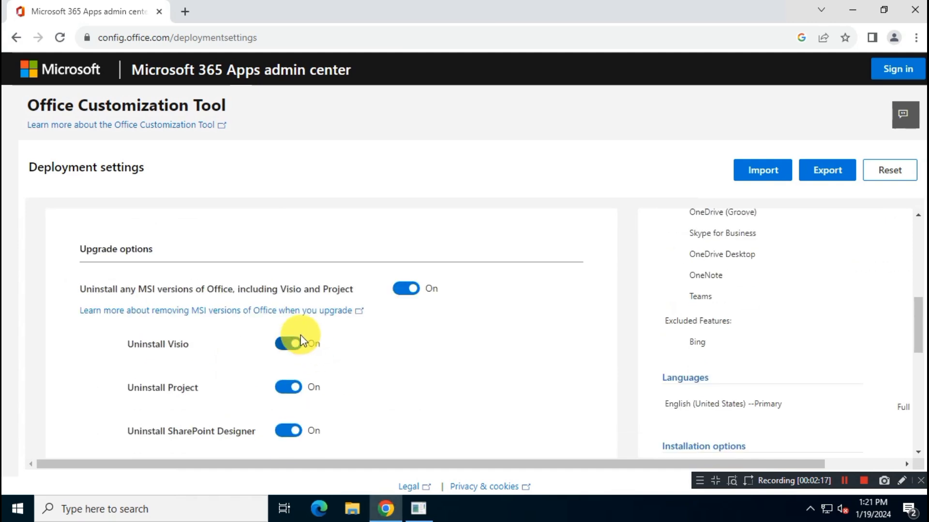
{"action": "triple_click", "coordinate": [178, 251]}
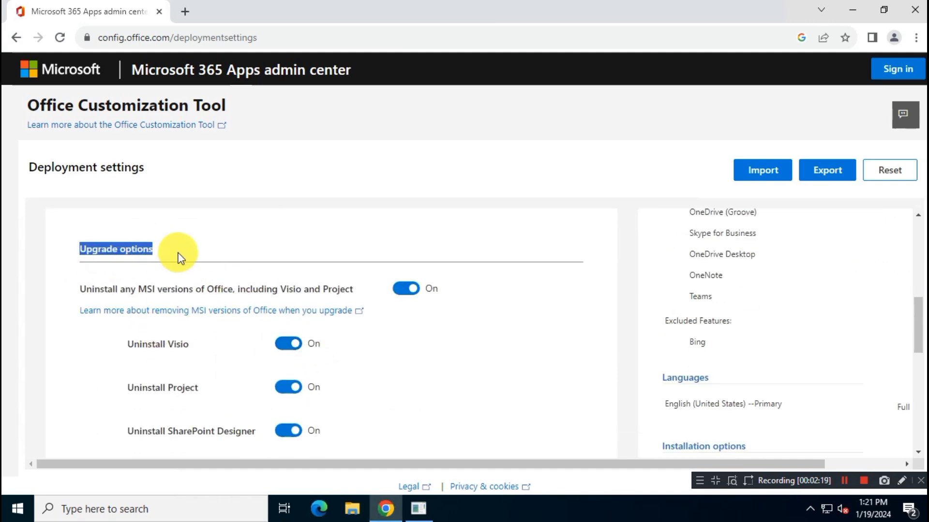
{"action": "left_click_drag", "start_coordinate": [81, 290], "coordinate": [358, 297]}
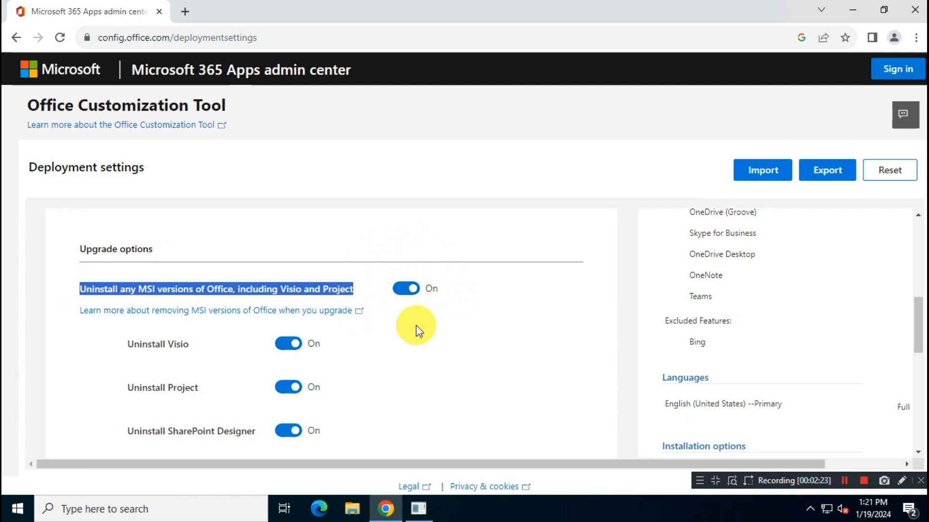
{"action": "scroll", "coordinate": [421, 352], "scroll_direction": "down", "scroll_amount": 4}
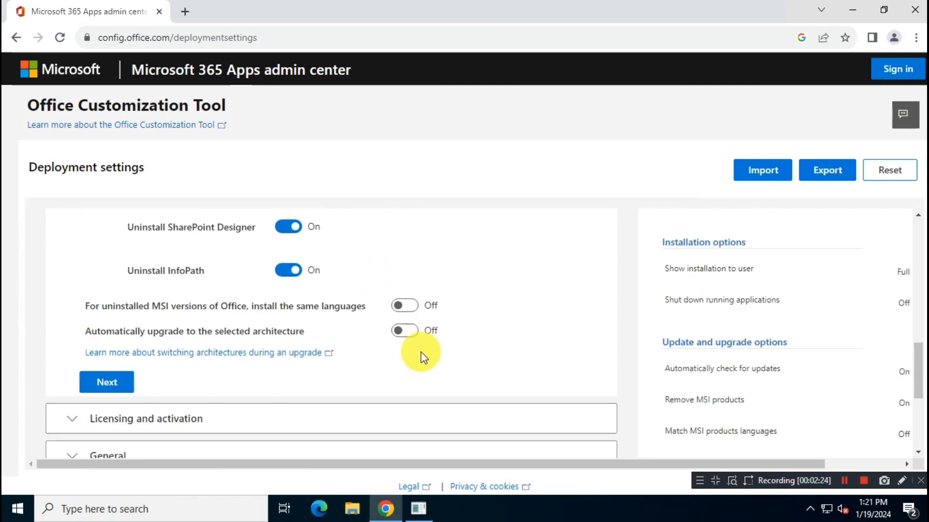
Keep the default user-based activation in Licensing and activation
{"action": "left_click", "coordinate": [127, 387]}
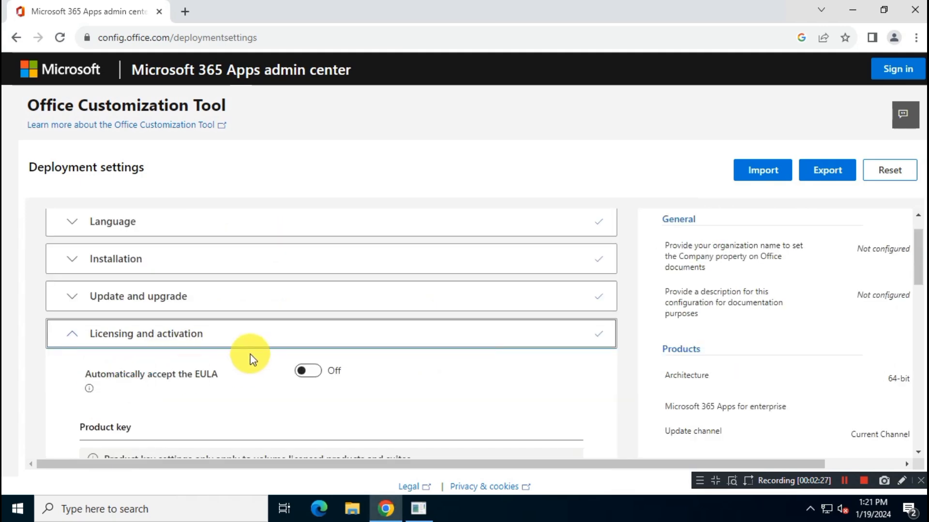
{"action": "scroll", "coordinate": [252, 357], "scroll_direction": "down", "scroll_amount": 3}
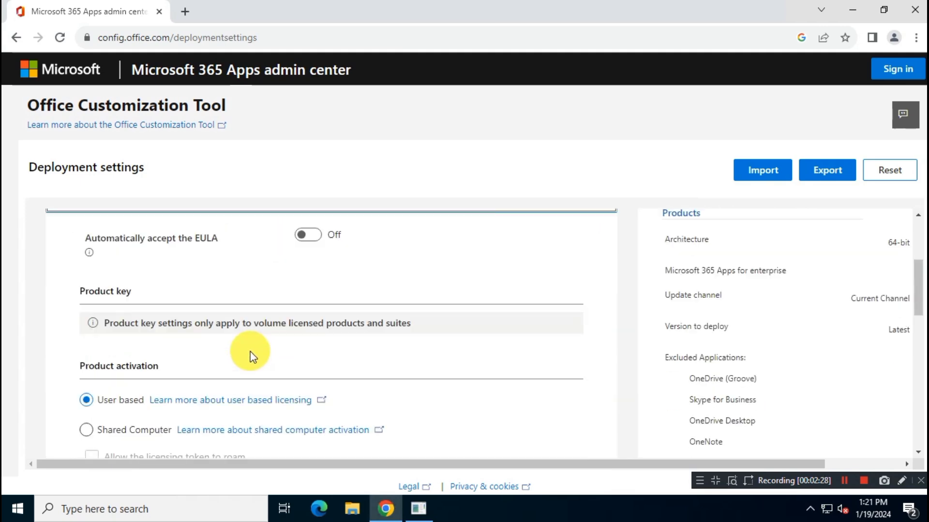
{"action": "scroll", "coordinate": [252, 357], "scroll_direction": "down", "scroll_amount": 3}
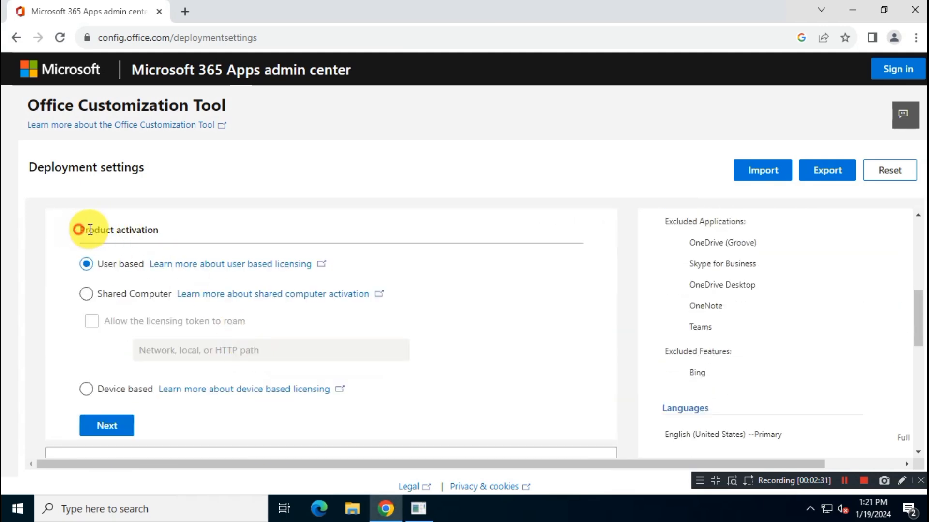
{"action": "left_click_drag", "start_coordinate": [89, 230], "coordinate": [165, 230]}
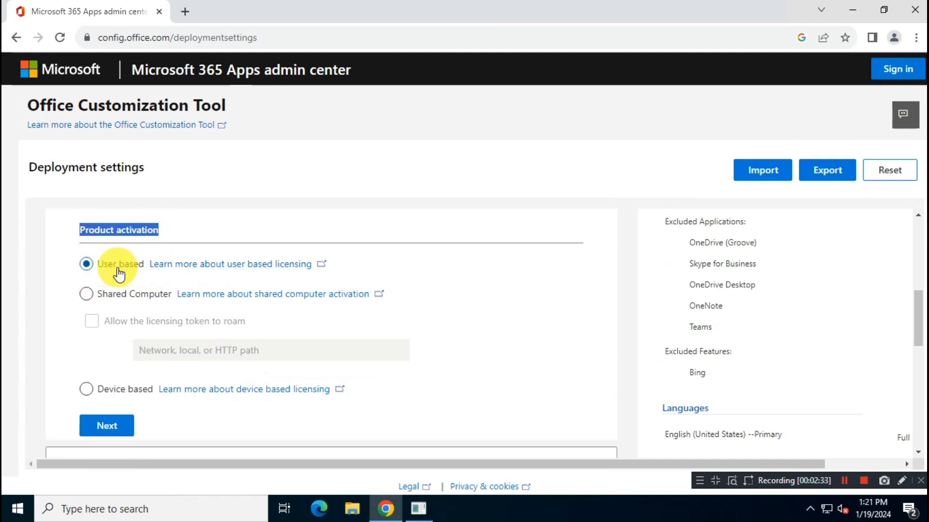
Leave General and Application preferences at their defaults and finish the configuration
{"action": "left_click", "coordinate": [124, 427]}
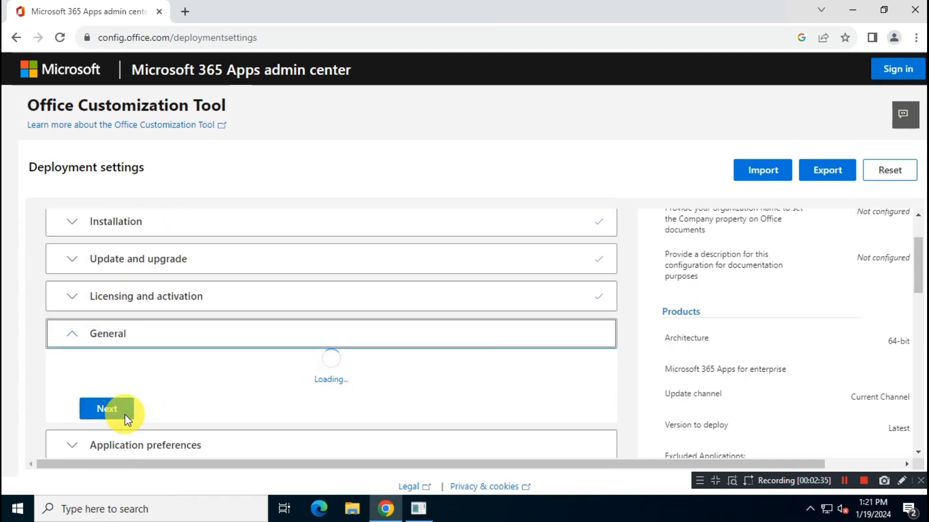
{"action": "scroll", "coordinate": [363, 334], "scroll_direction": "down", "scroll_amount": 6}
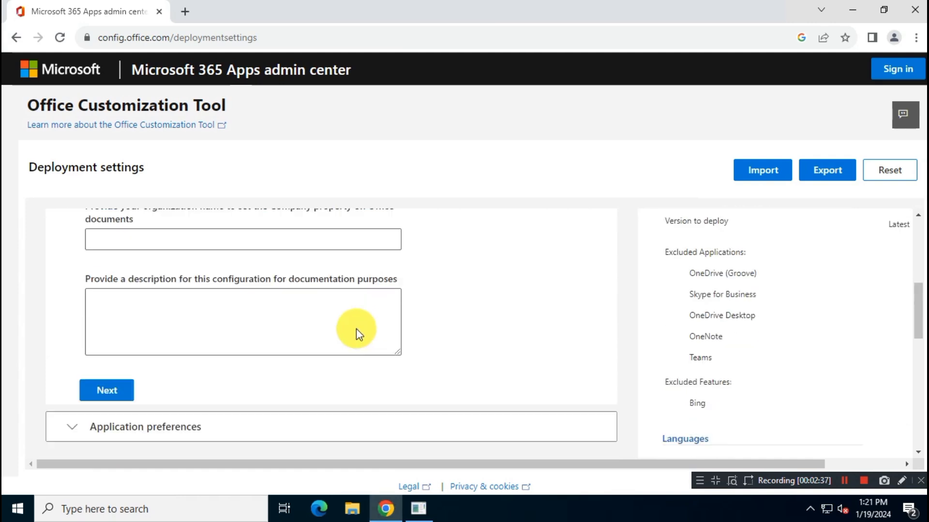
{"action": "left_click", "coordinate": [121, 324]}
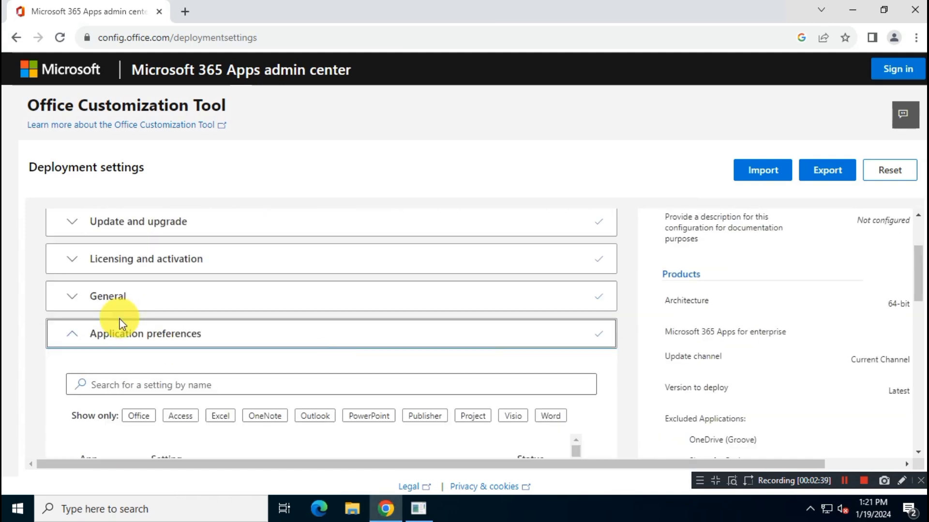
{"action": "scroll", "coordinate": [267, 356], "scroll_direction": "down", "scroll_amount": 1}
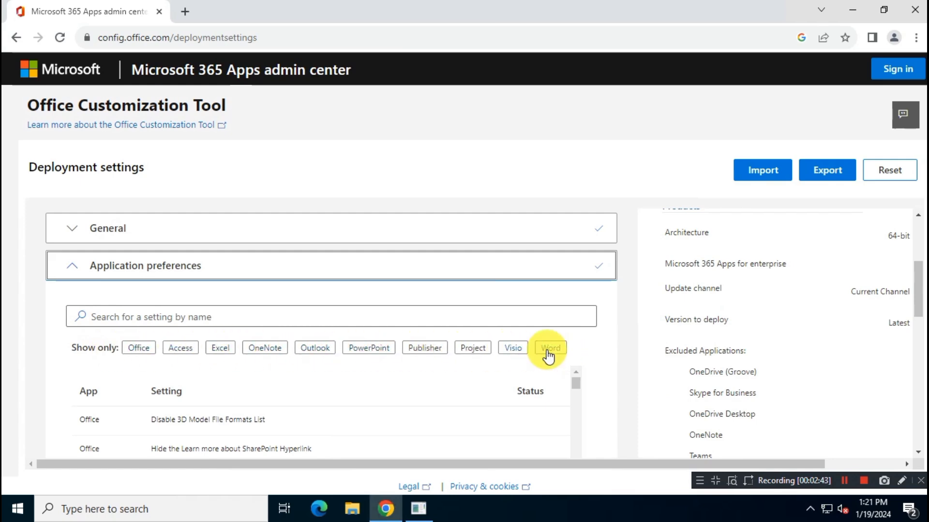
{"action": "scroll", "coordinate": [606, 339], "scroll_direction": "down", "scroll_amount": 1}
{"action": "scroll", "coordinate": [605, 340], "scroll_direction": "down", "scroll_amount": 6}
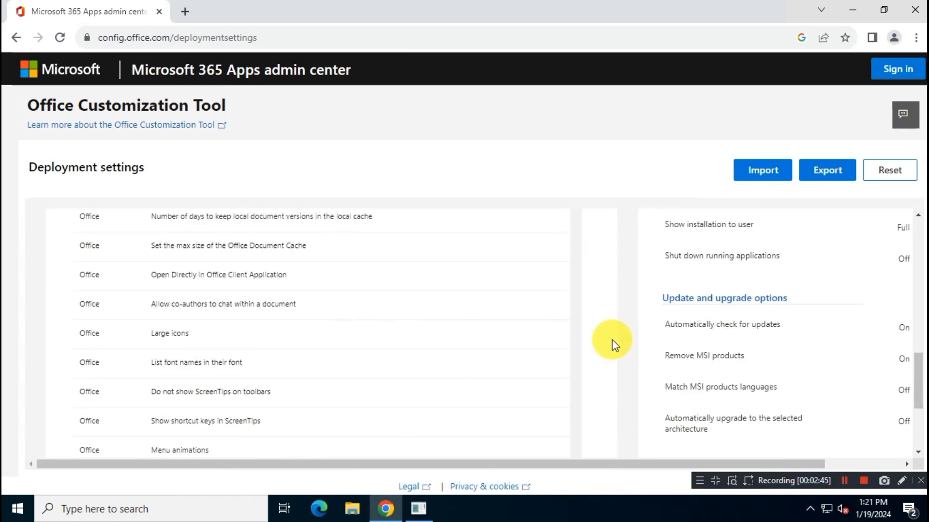
{"action": "scroll", "coordinate": [611, 340], "scroll_direction": "down", "scroll_amount": 3}
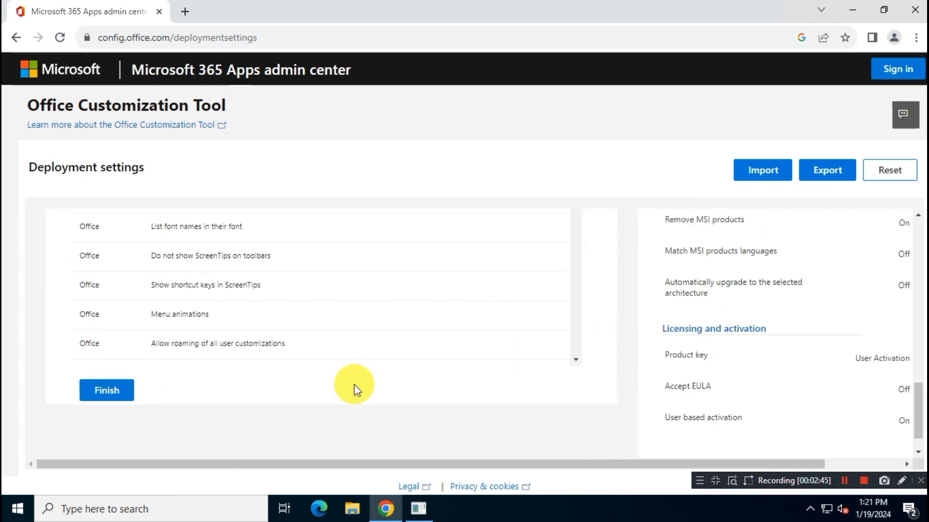
{"action": "left_click", "coordinate": [121, 390]}
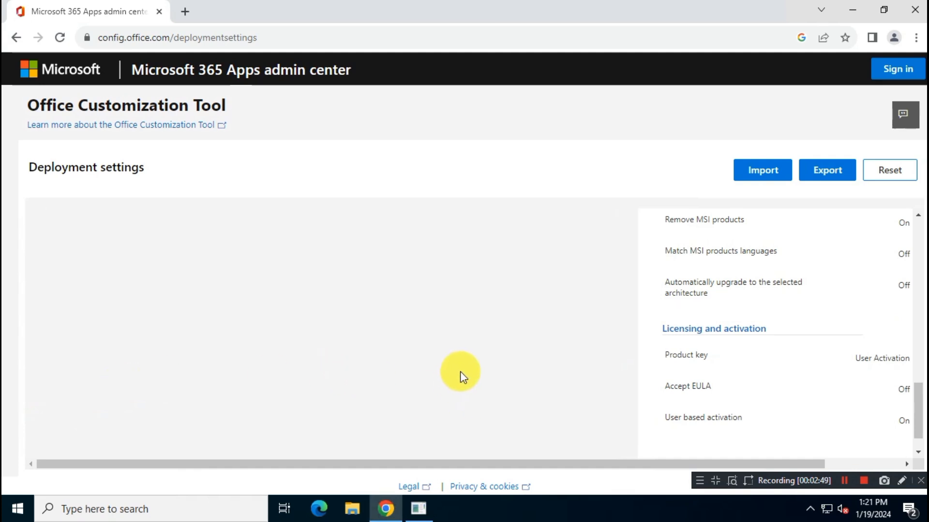
Begin the export with Office Open XML as the default file format
{"action": "scroll", "coordinate": [533, 373], "scroll_direction": "down", "scroll_amount": 1}
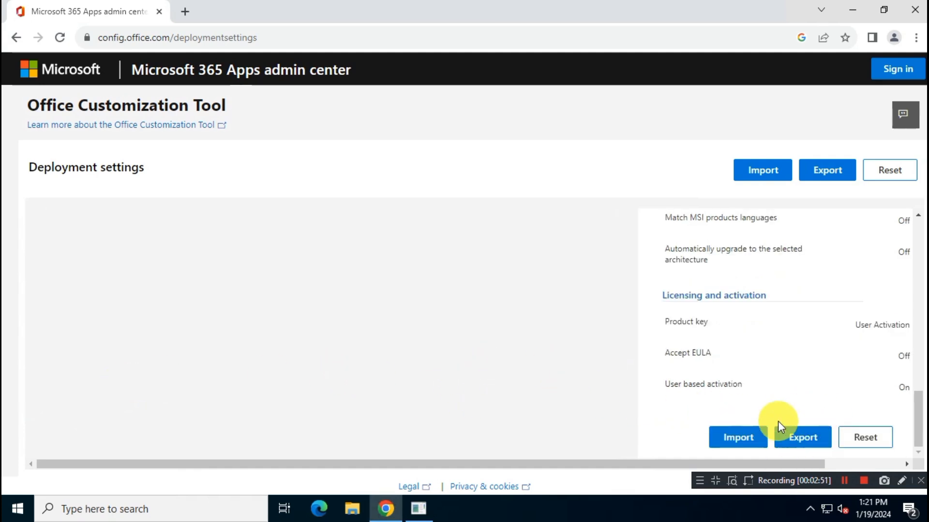
{"action": "left_click", "coordinate": [825, 439]}
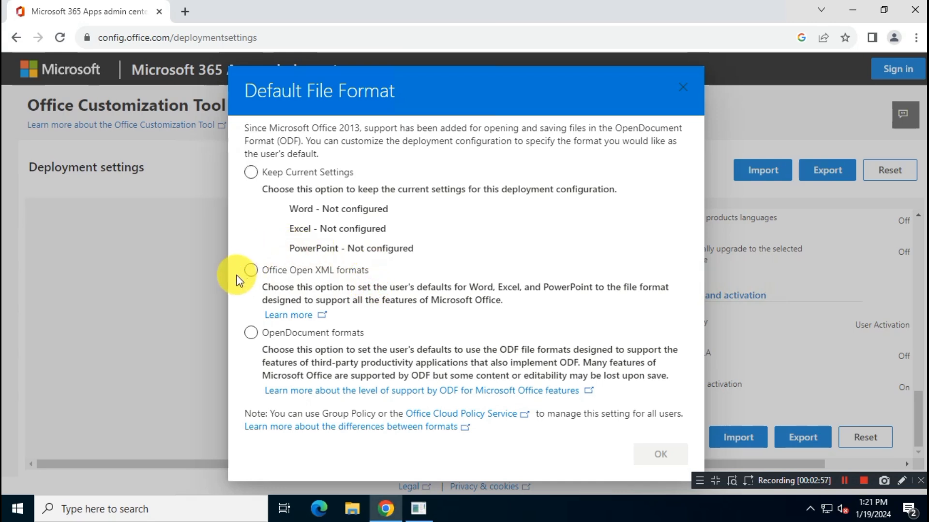
{"action": "left_click", "coordinate": [247, 272]}
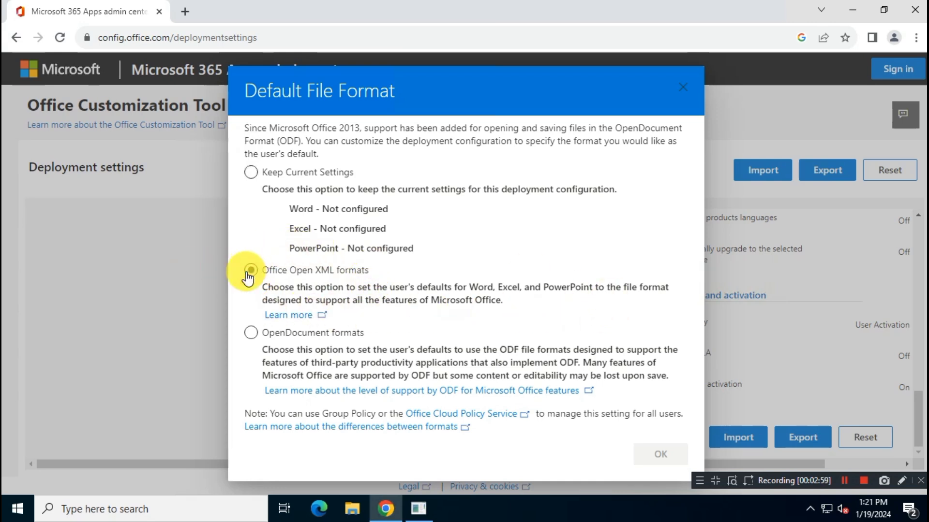
Accept the license terms and export the configuration as office365.xml
{"action": "left_click", "coordinate": [674, 455]}
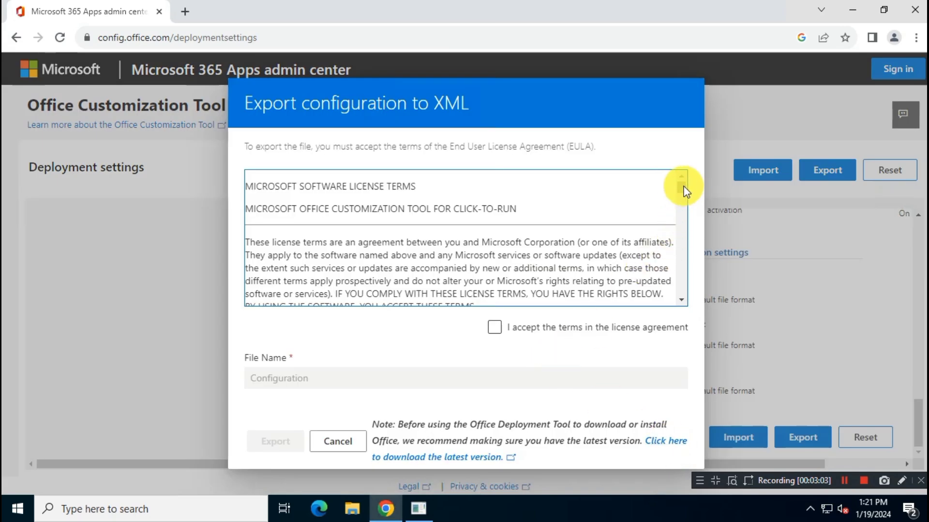
{"action": "left_click_drag", "start_coordinate": [678, 202], "coordinate": [676, 331]}
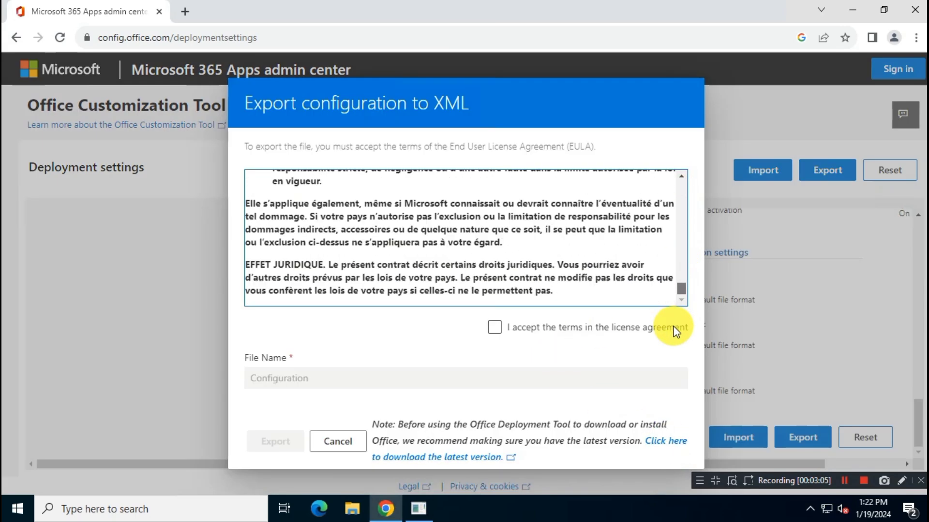
{"action": "left_click", "coordinate": [496, 328]}
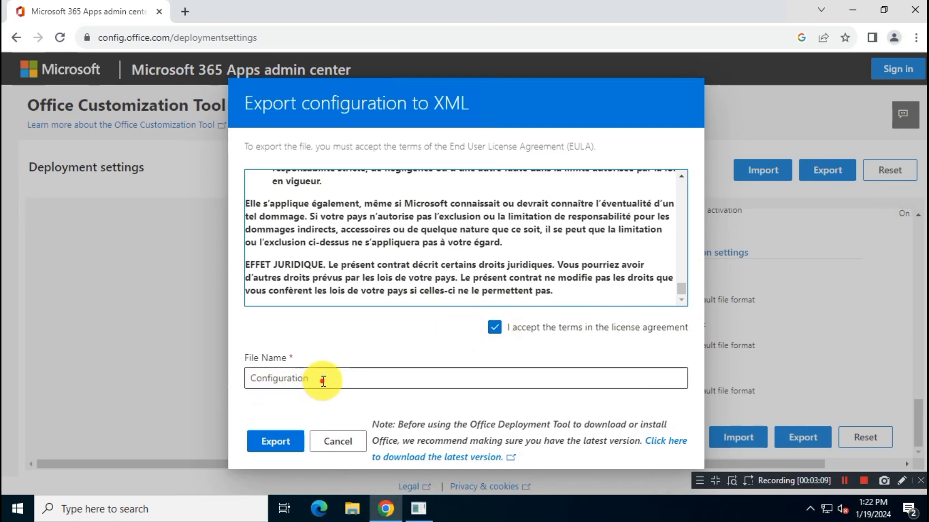
{"action": "left_click_drag", "start_coordinate": [323, 382], "coordinate": [222, 379]}
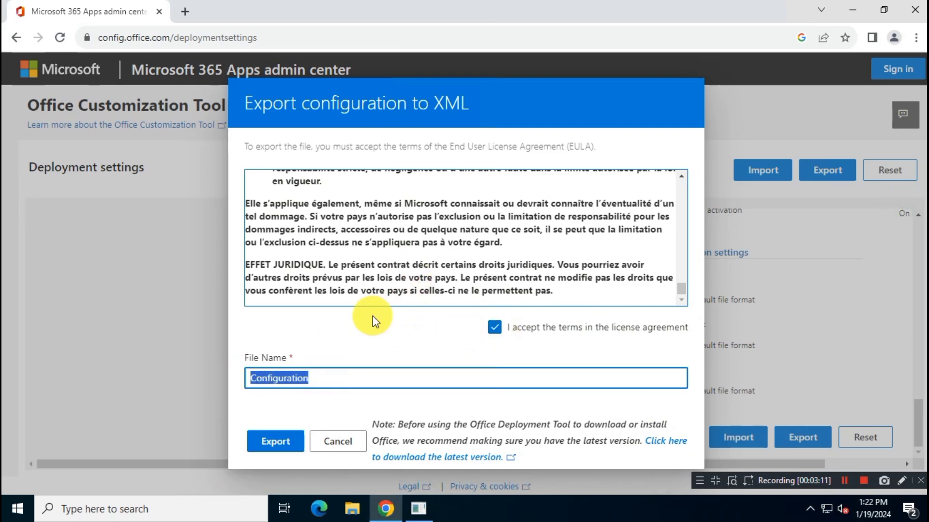
{"action": "type", "text": "office"}
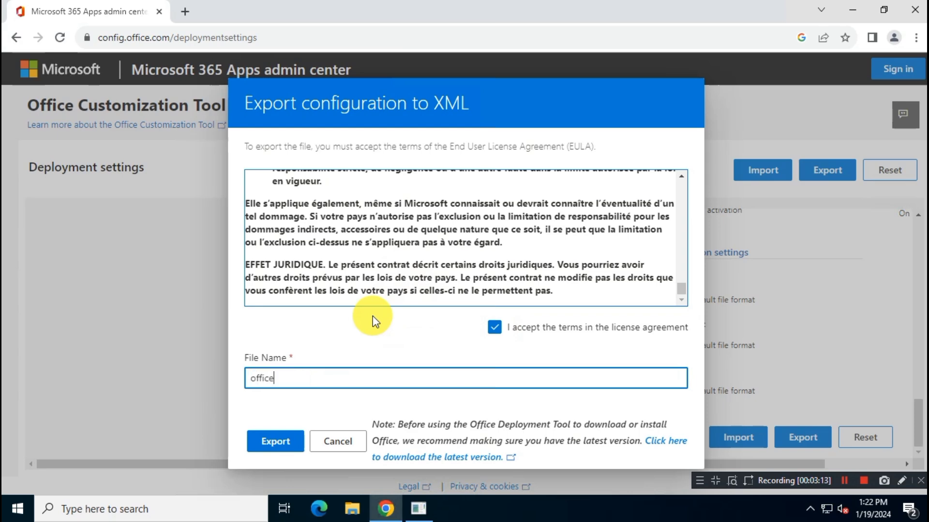
{"action": "type", "text": "365"}
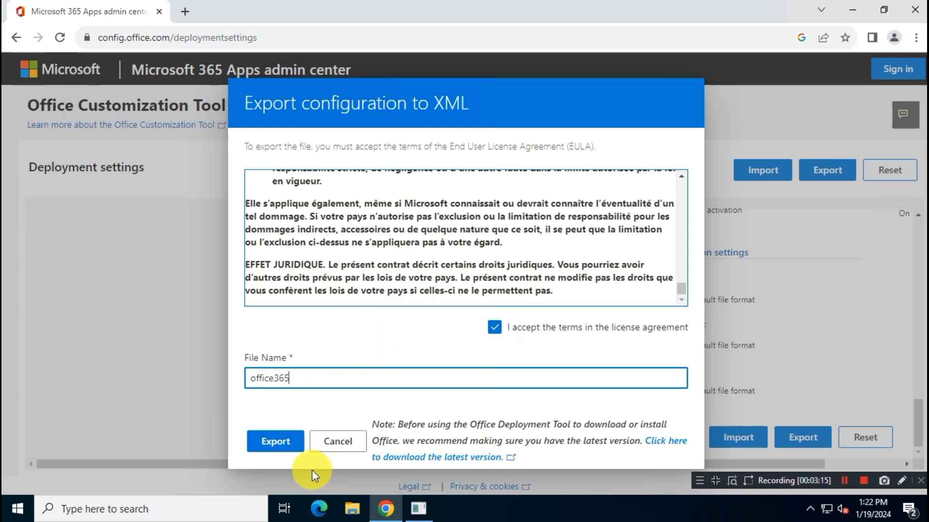
{"action": "left_click", "coordinate": [289, 441]}
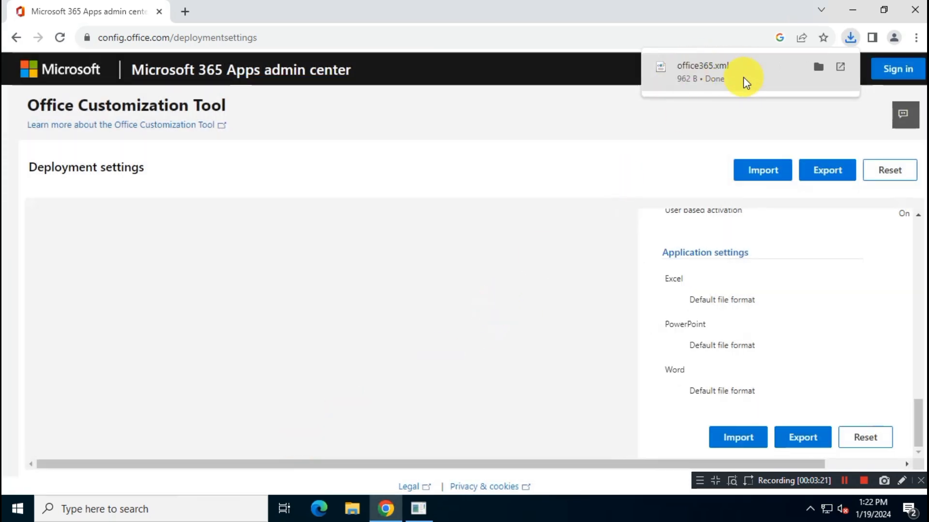
Google 'office deployment tool' in a new Chrome tab, fixing the missing space in the query
{"action": "left_click", "coordinate": [186, 10]}
{"action": "left_click", "coordinate": [253, 37]}
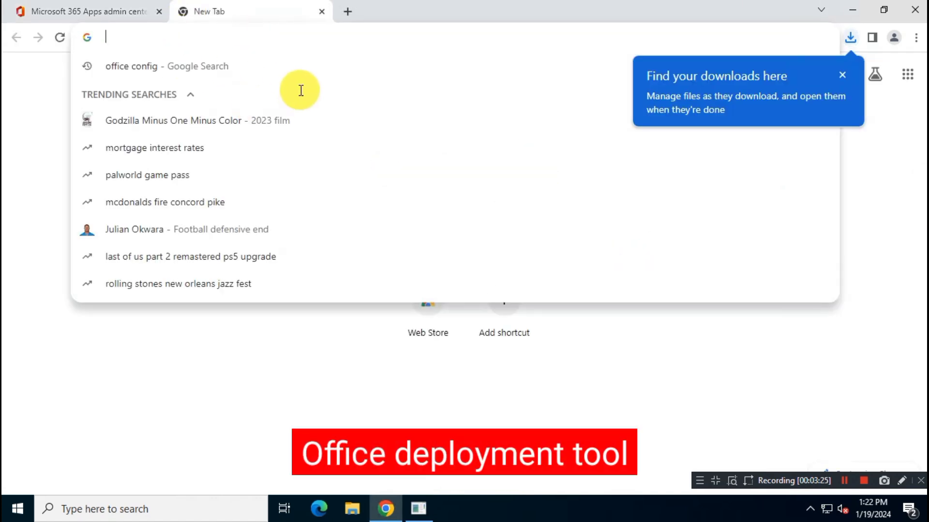
{"action": "type", "text": "offi"}
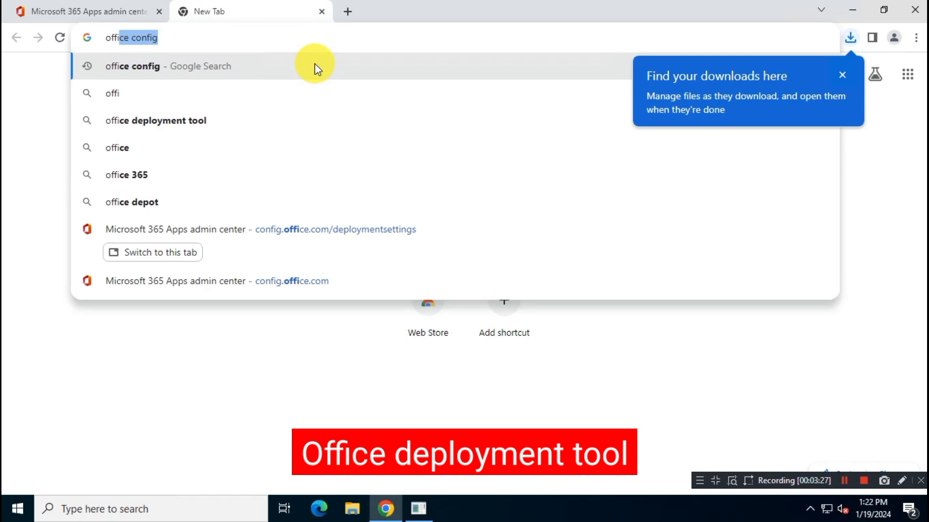
{"action": "type", "text": "ce deplo"}
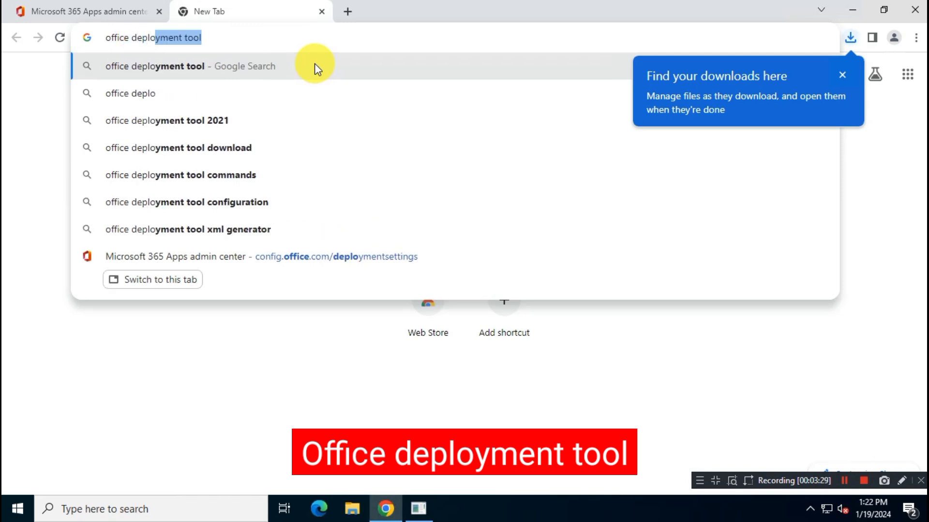
{"action": "type", "text": "ymenttool"}
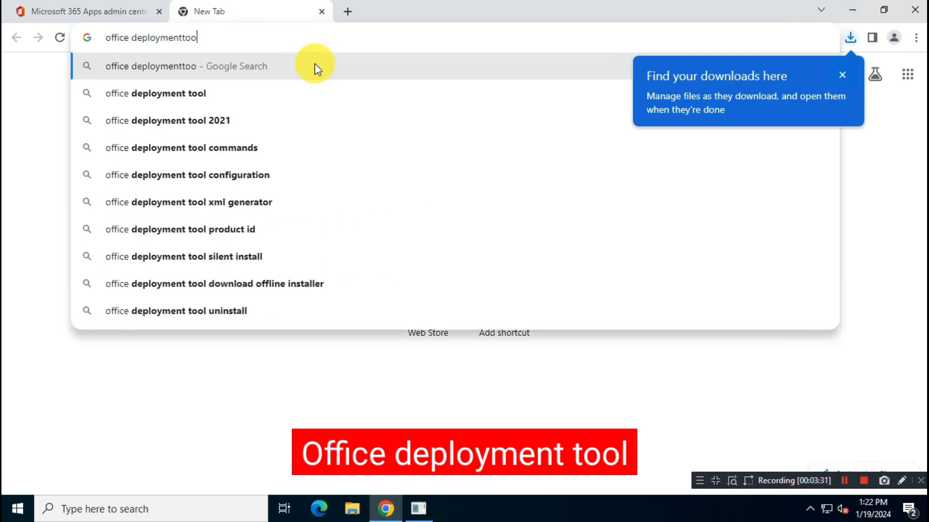
{"action": "key", "text": "Left"}
{"action": "key", "text": "Left"}
{"action": "key", "text": "Left"}
{"action": "key", "text": "Left"}
{"action": "key", "text": "Left"}
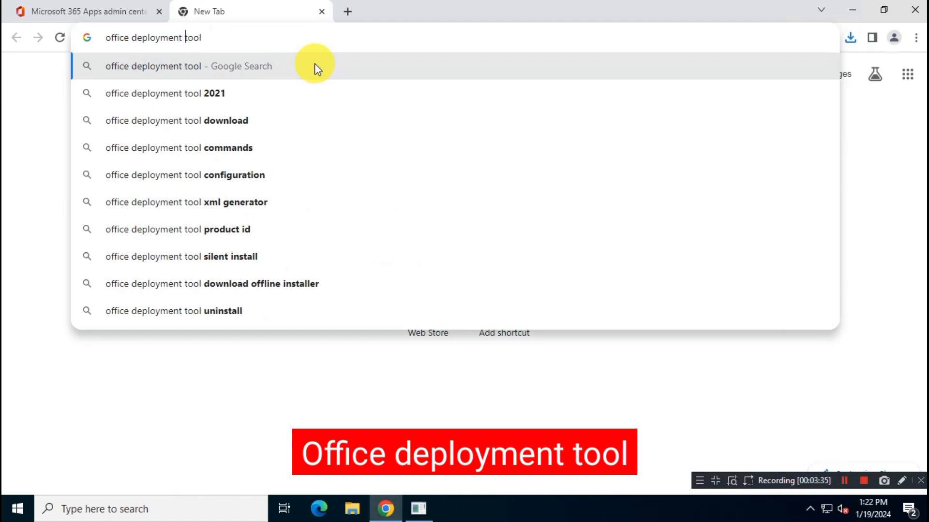
{"action": "triple_click", "coordinate": [103, 37]}
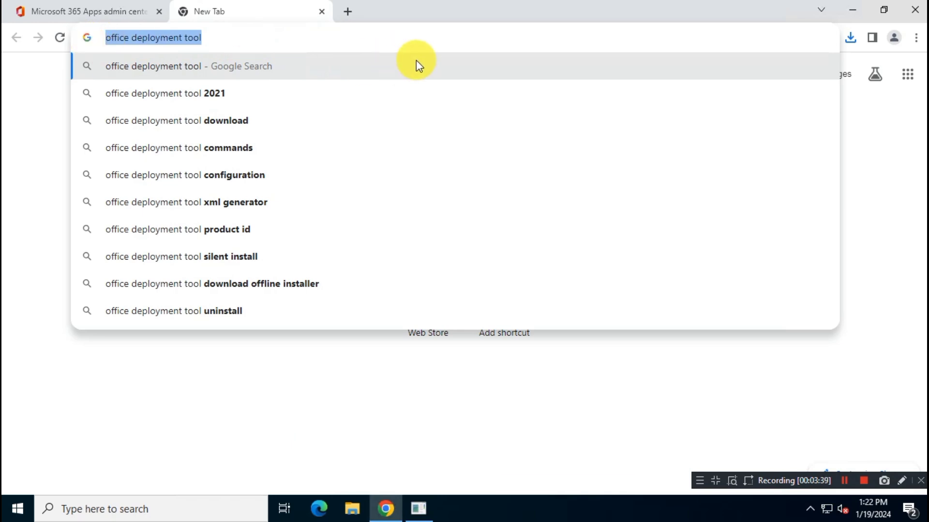
{"action": "key", "text": "Return"}
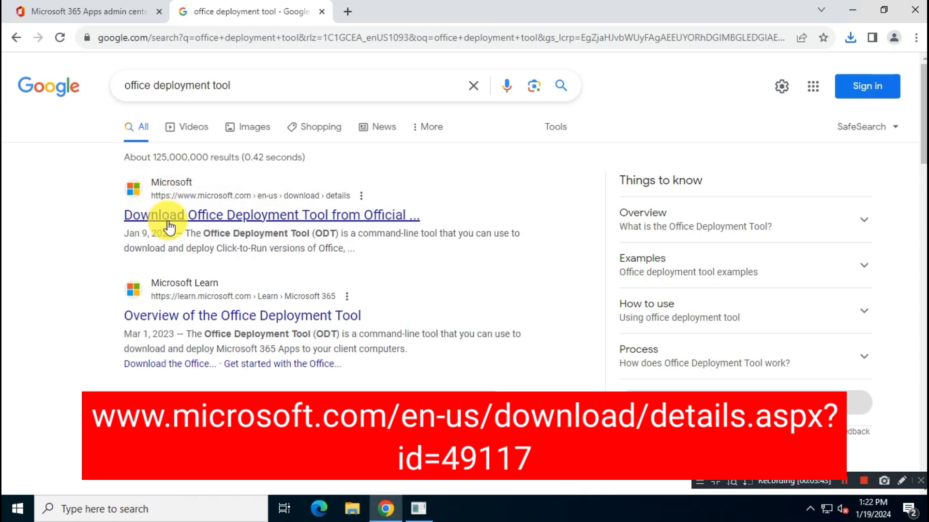
Download officedeploymenttool_17126-20132.exe from the Microsoft Download Center and show it in its folder
{"action": "left_click", "coordinate": [397, 221]}
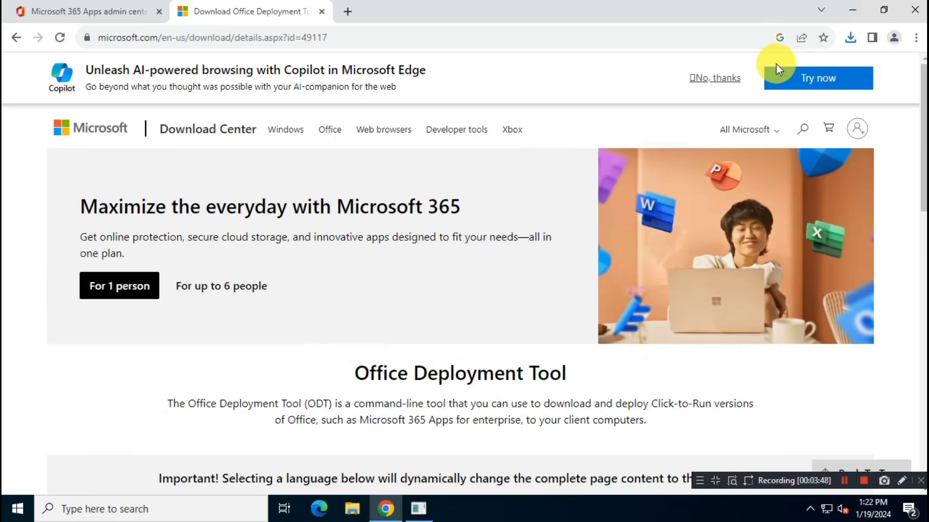
{"action": "left_click", "coordinate": [719, 78]}
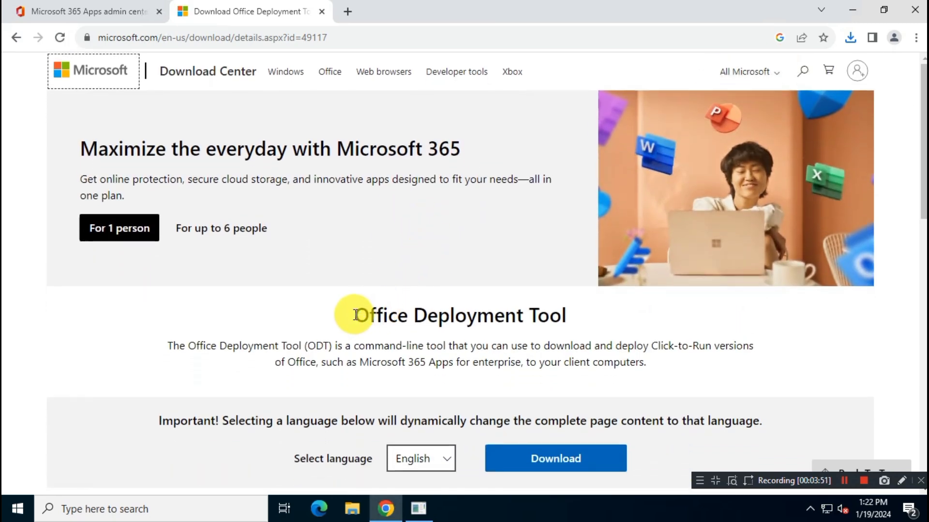
{"action": "left_click_drag", "start_coordinate": [355, 315], "coordinate": [570, 320]}
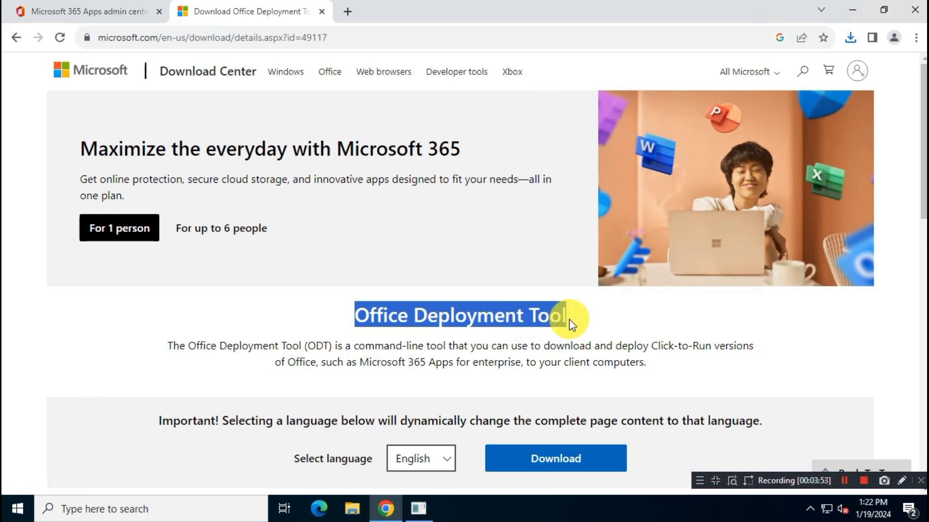
{"action": "scroll", "coordinate": [622, 320], "scroll_direction": "down", "scroll_amount": 3}
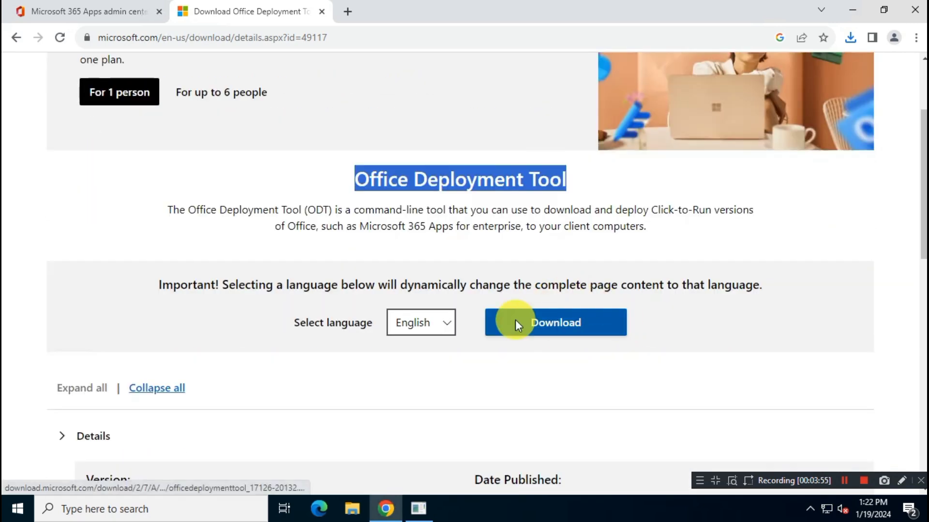
{"action": "left_click", "coordinate": [605, 323]}
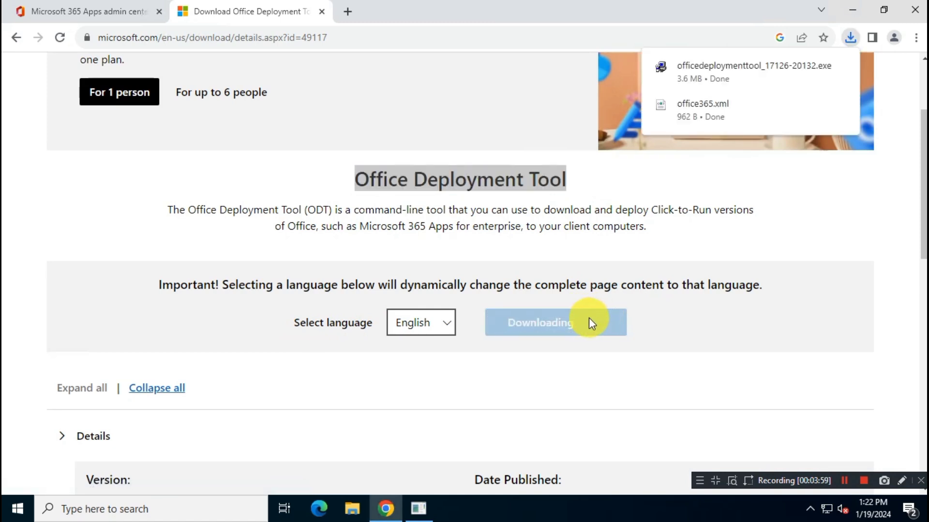
{"action": "mouse_move", "coordinate": [851, 66]}
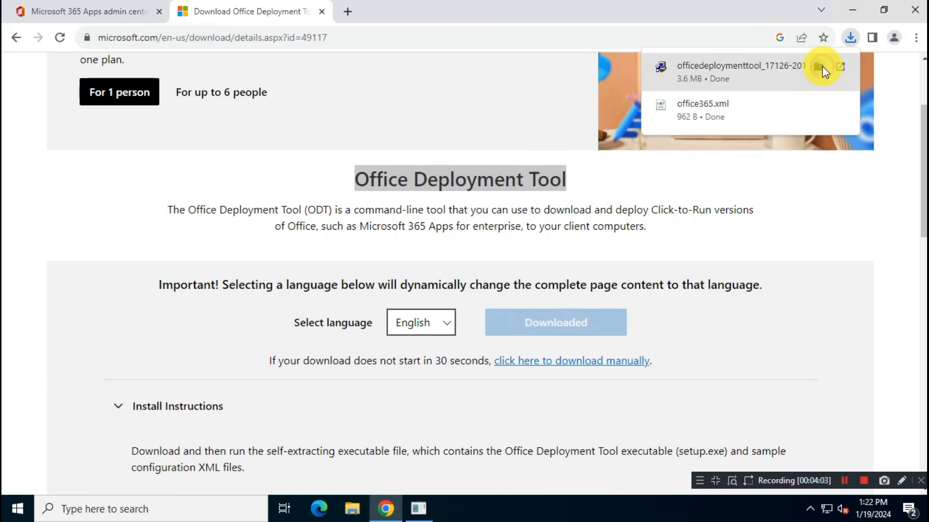
{"action": "left_click", "coordinate": [821, 67]}
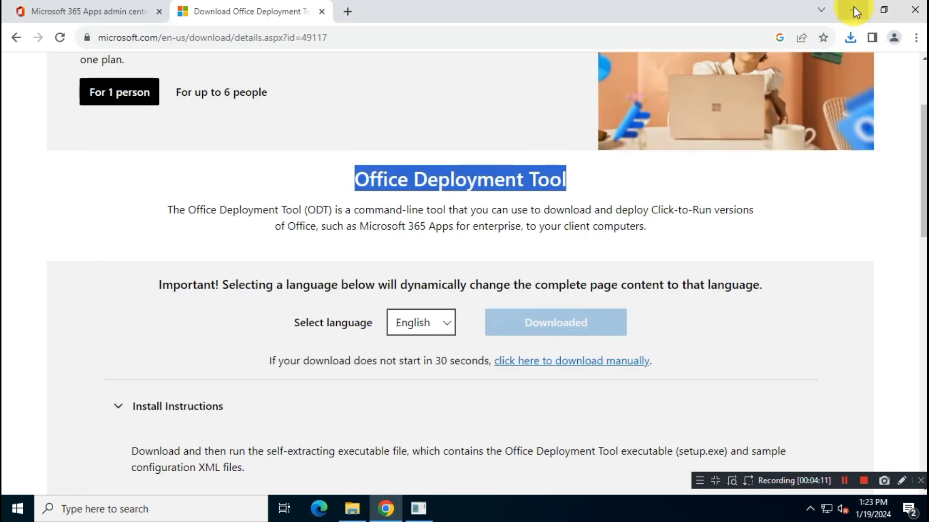
Cut office365.xml and the deployment tool installer from the Downloads folder
{"action": "left_click_drag", "start_coordinate": [261, 222], "coordinate": [264, 174]}
{"action": "right_click", "coordinate": [443, 185]}
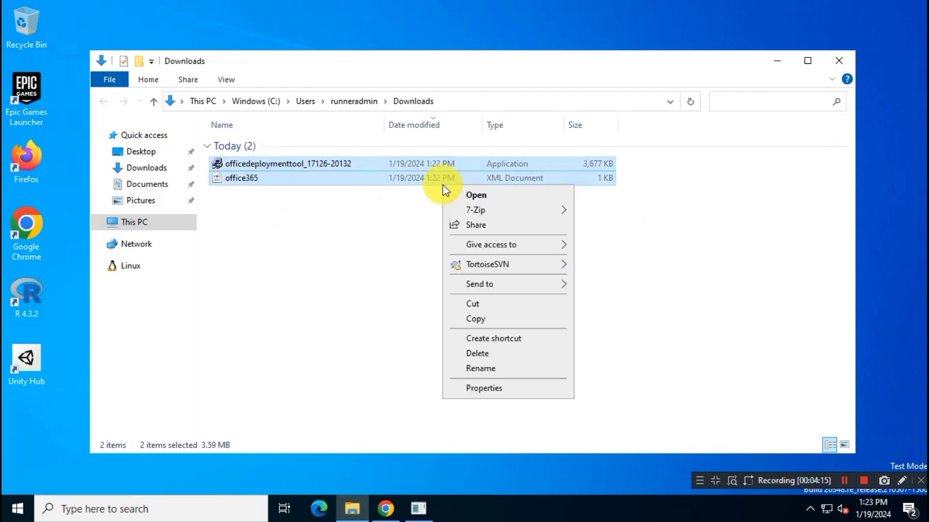
{"action": "left_click", "coordinate": [516, 305]}
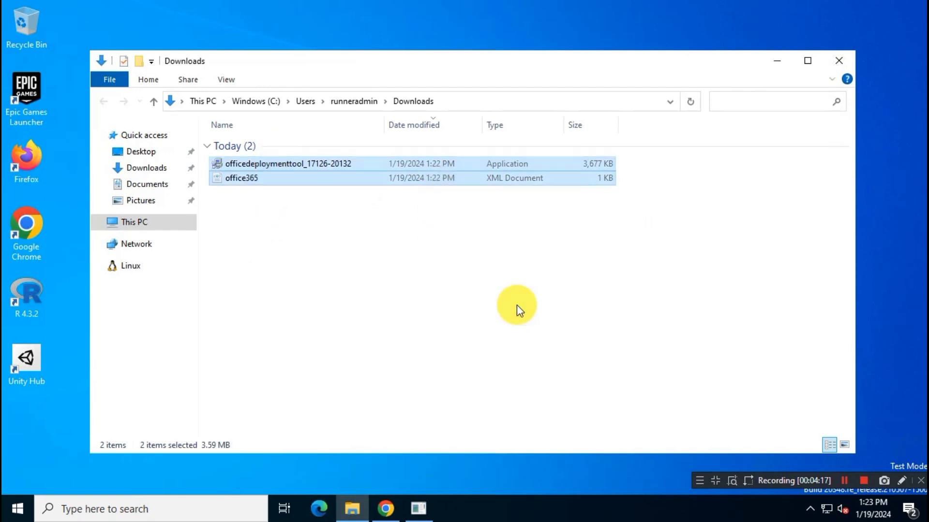
{"action": "left_click", "coordinate": [840, 62]}
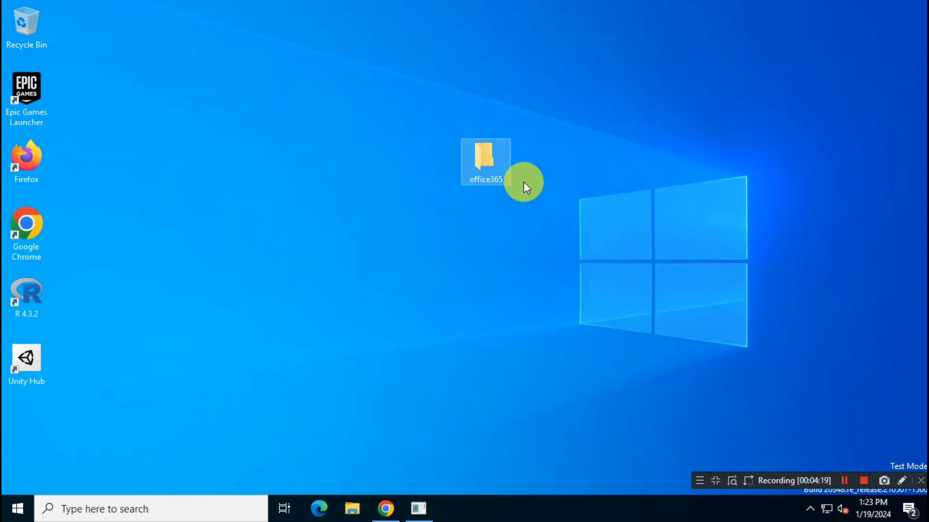
Paste both files into the office365 folder on the desktop
{"action": "double_click", "coordinate": [492, 162]}
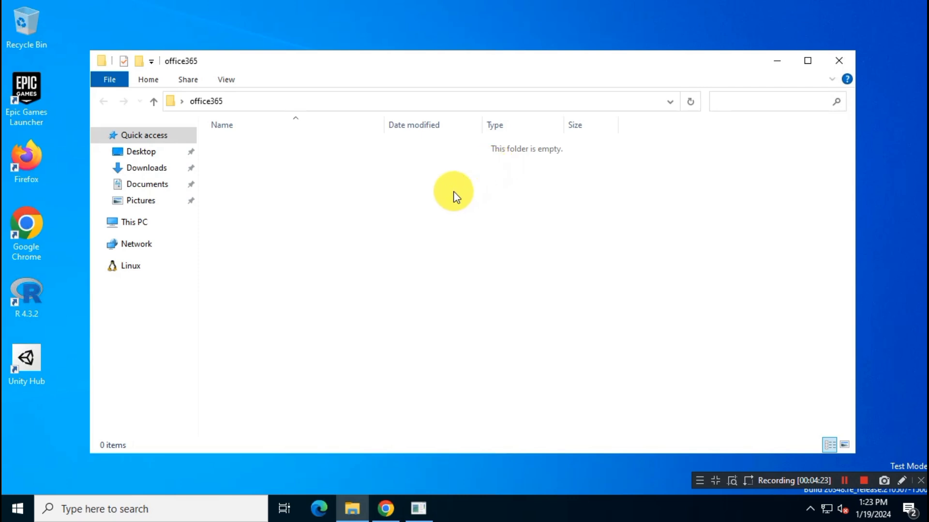
{"action": "right_click", "coordinate": [412, 208]}
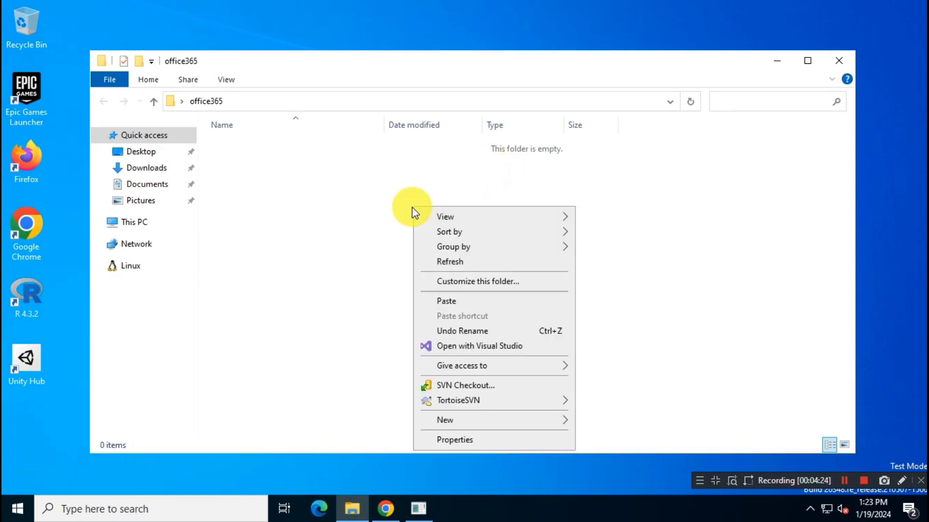
{"action": "left_click", "coordinate": [492, 304]}
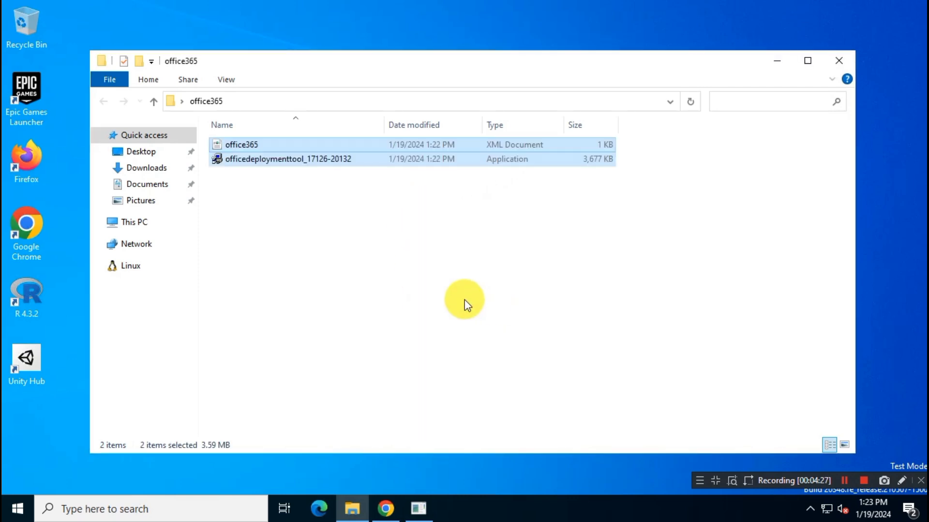
{"action": "left_click", "coordinate": [280, 212]}
{"action": "left_click_drag", "start_coordinate": [279, 212], "coordinate": [252, 143]}
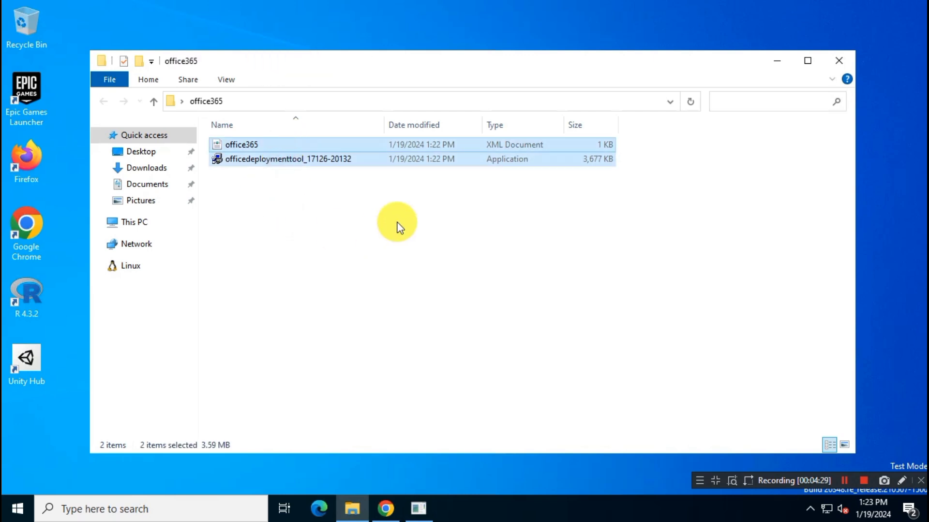
{"action": "left_click", "coordinate": [342, 195]}
Run the Office Deployment Tool extractor and accept its license terms
{"action": "left_click", "coordinate": [332, 160]}
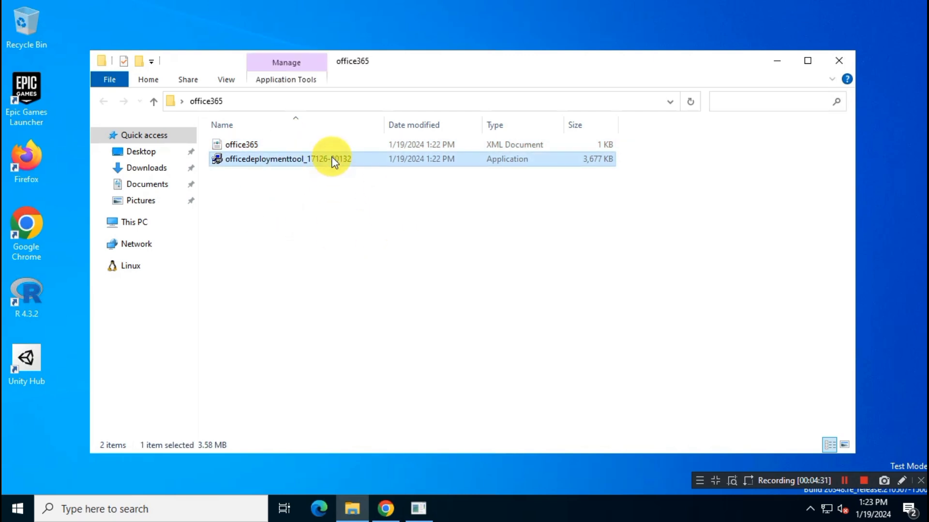
{"action": "right_click", "coordinate": [332, 156]}
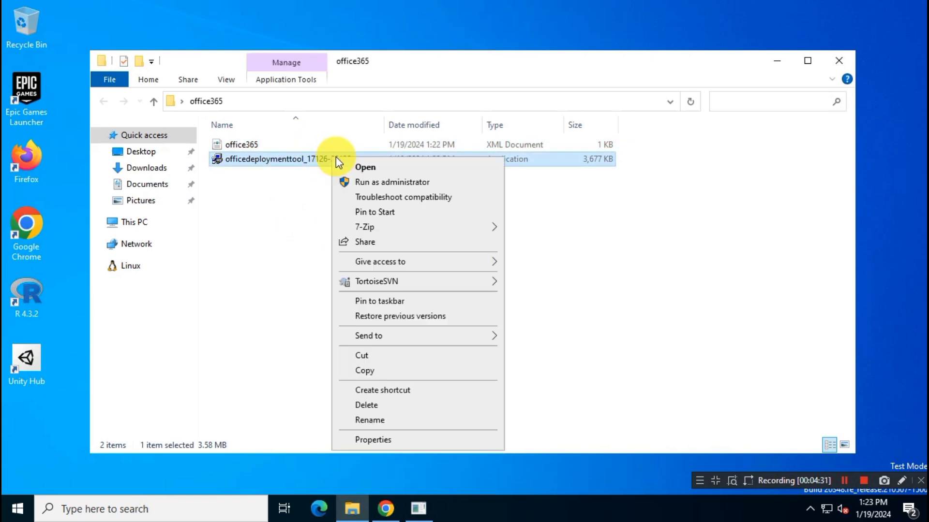
{"action": "left_click", "coordinate": [445, 167]}
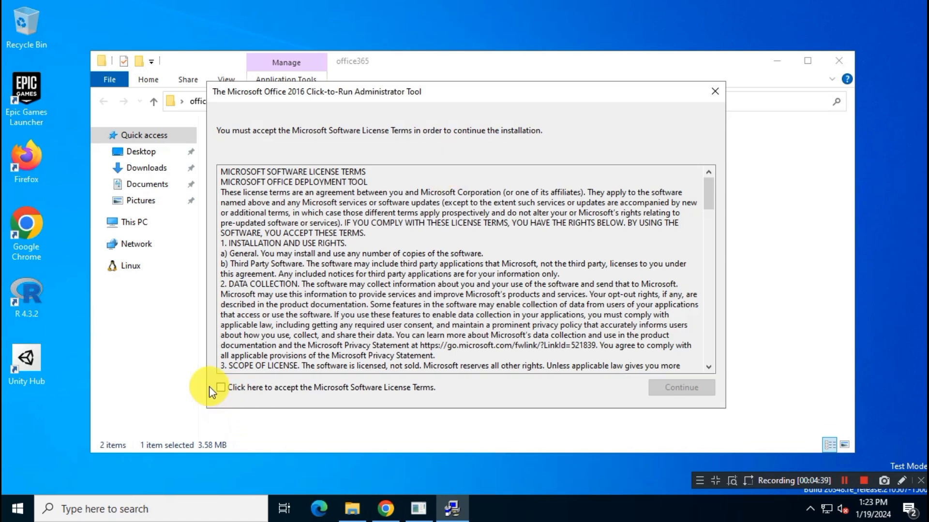
{"action": "left_click", "coordinate": [223, 388]}
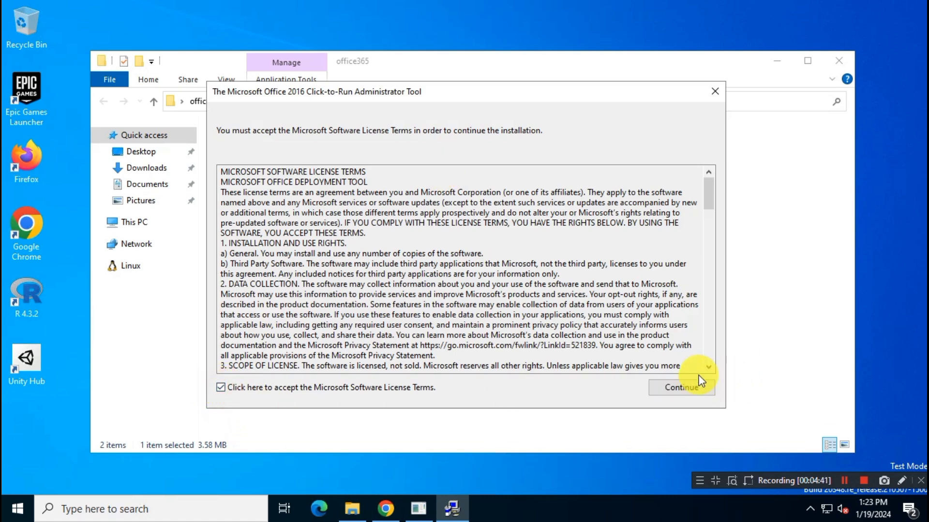
{"action": "left_click", "coordinate": [682, 388]}
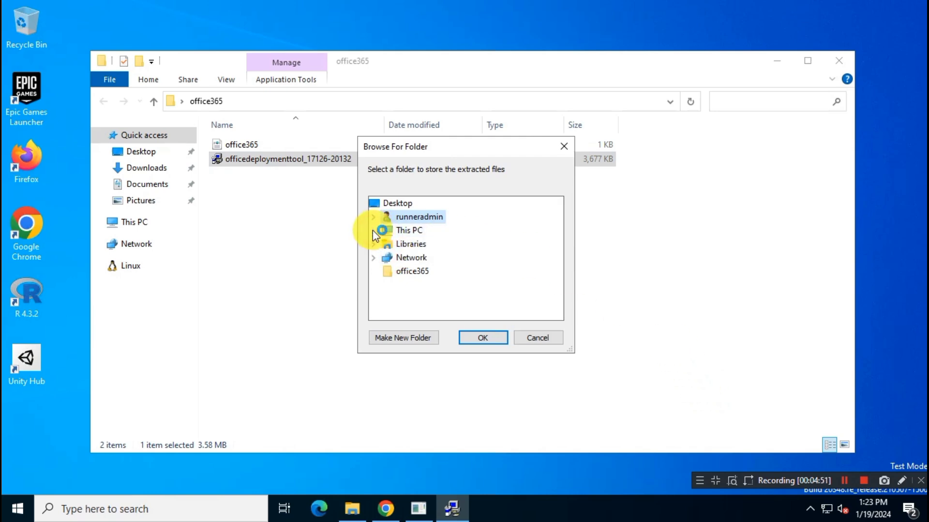
Extract the tool's files into Desktop > office365 and confirm the success message
{"action": "left_click", "coordinate": [373, 230]}
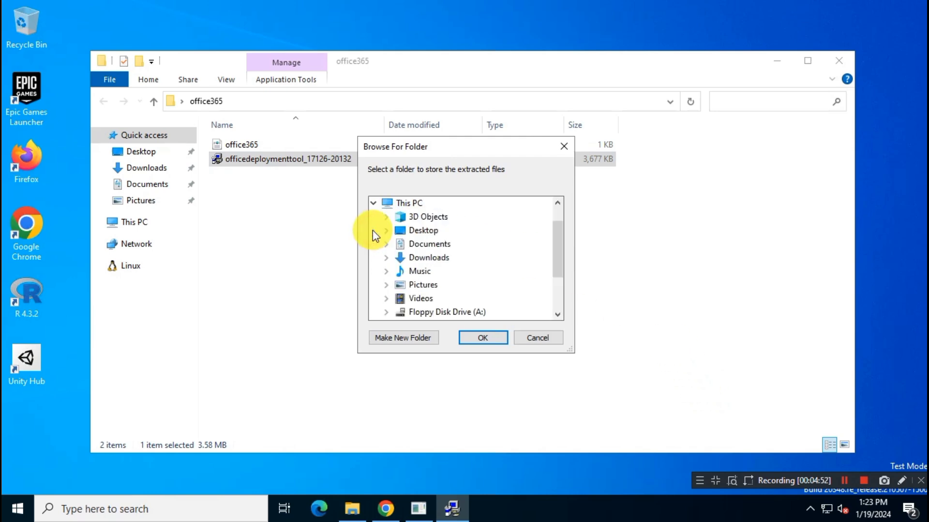
{"action": "left_click", "coordinate": [424, 231]}
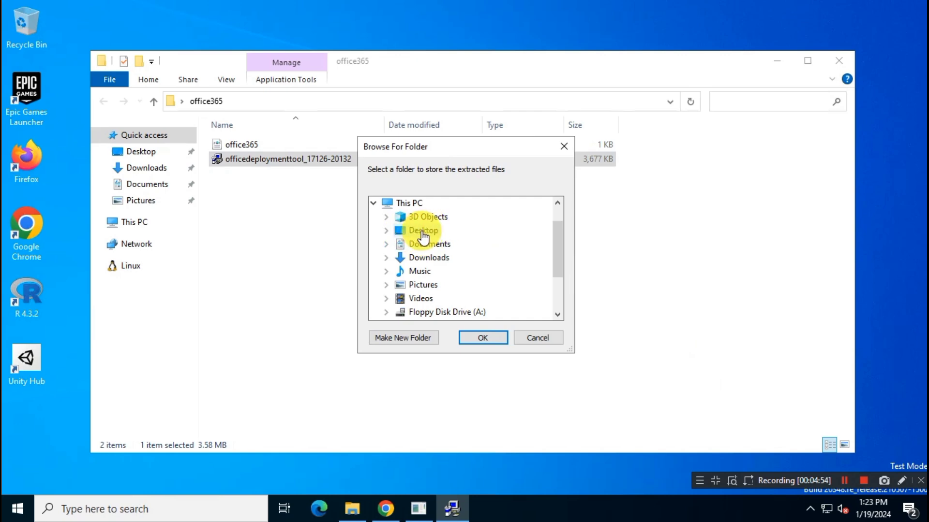
{"action": "left_click", "coordinate": [386, 231]}
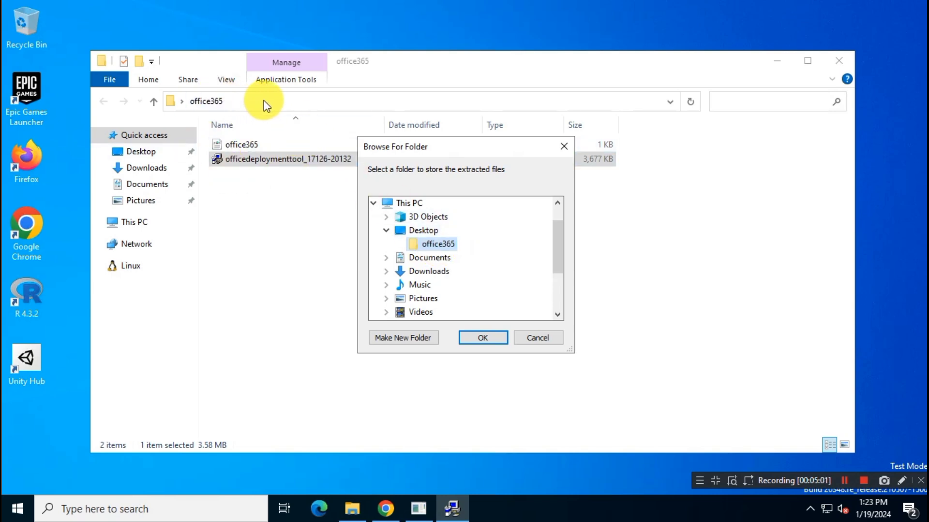
{"action": "left_click", "coordinate": [485, 333]}
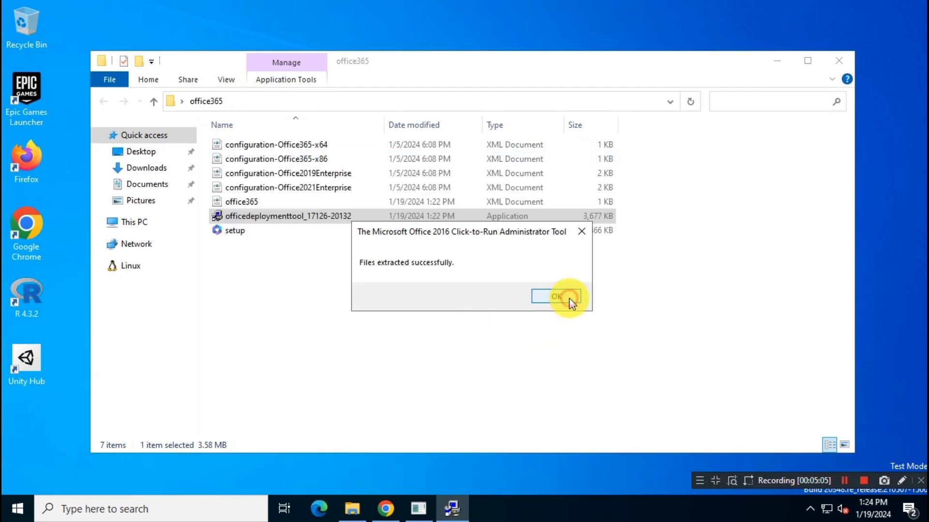
{"action": "left_click", "coordinate": [566, 299]}
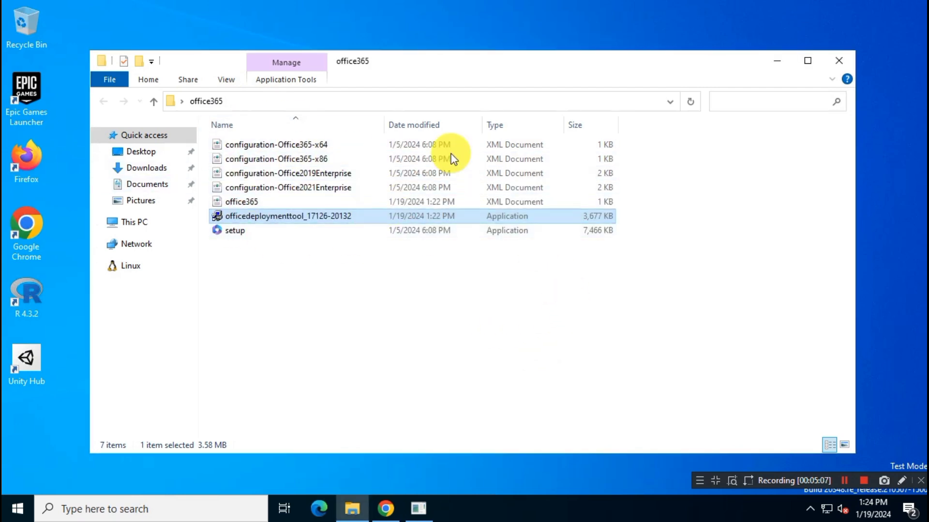
Delete officedeploymenttool and the four sample configuration XMLs, keeping office365.xml and setup
{"action": "left_click", "coordinate": [672, 272]}
{"action": "left_click", "coordinate": [599, 214]}
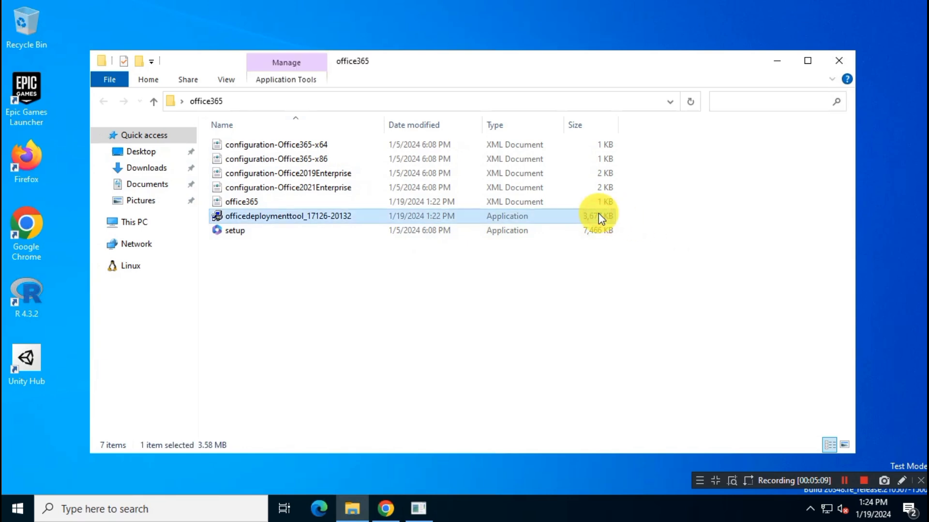
{"action": "left_click", "coordinate": [317, 186], "text": "ctrl"}
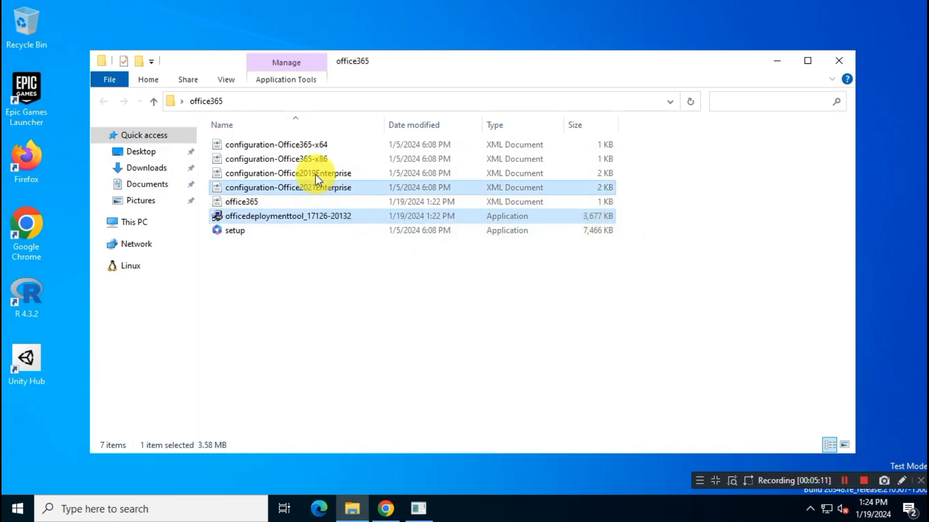
{"action": "left_click", "coordinate": [309, 159], "text": "ctrl"}
{"action": "left_click", "coordinate": [311, 144], "text": "ctrl"}
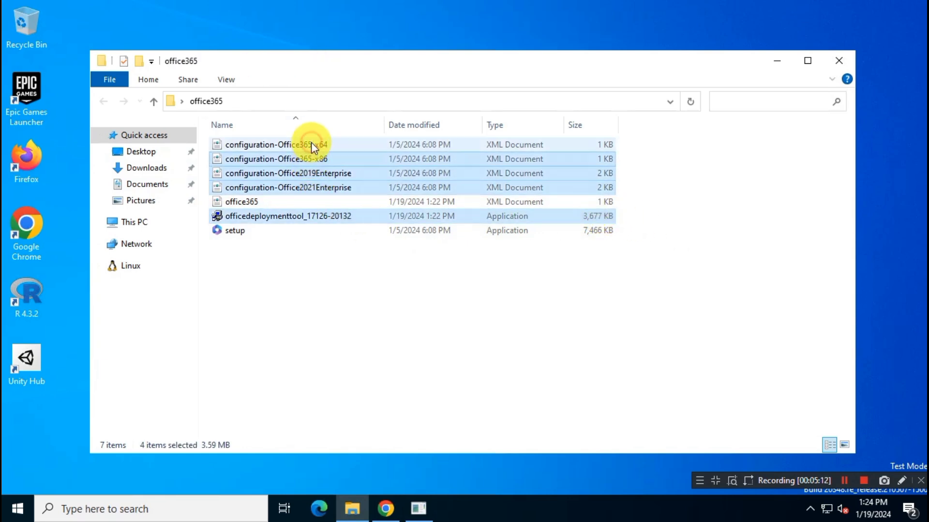
{"action": "right_click", "coordinate": [428, 170]}
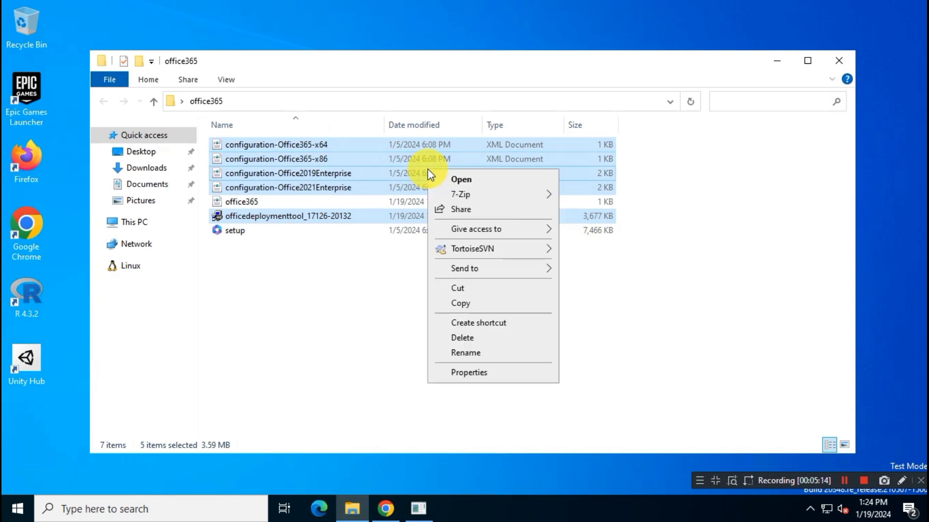
{"action": "left_click", "coordinate": [489, 338]}
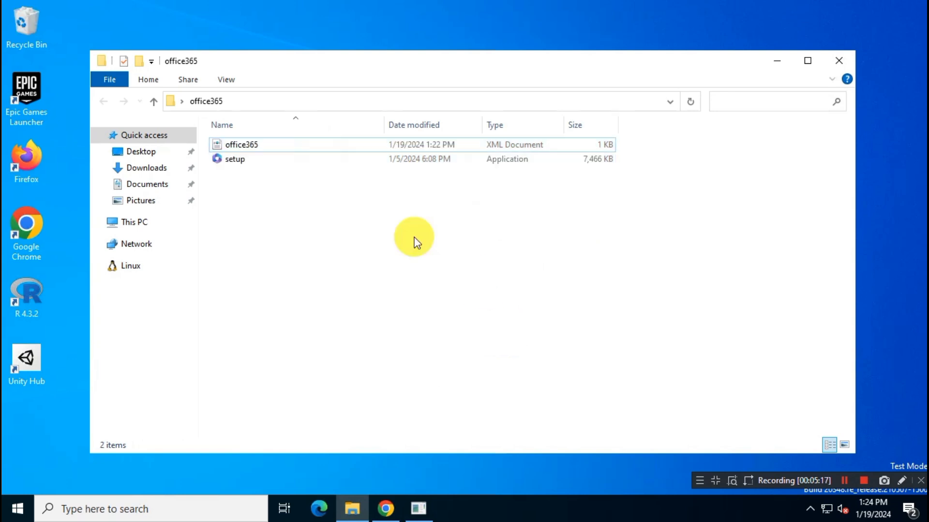
{"action": "left_click_drag", "start_coordinate": [281, 151], "coordinate": [278, 137]}
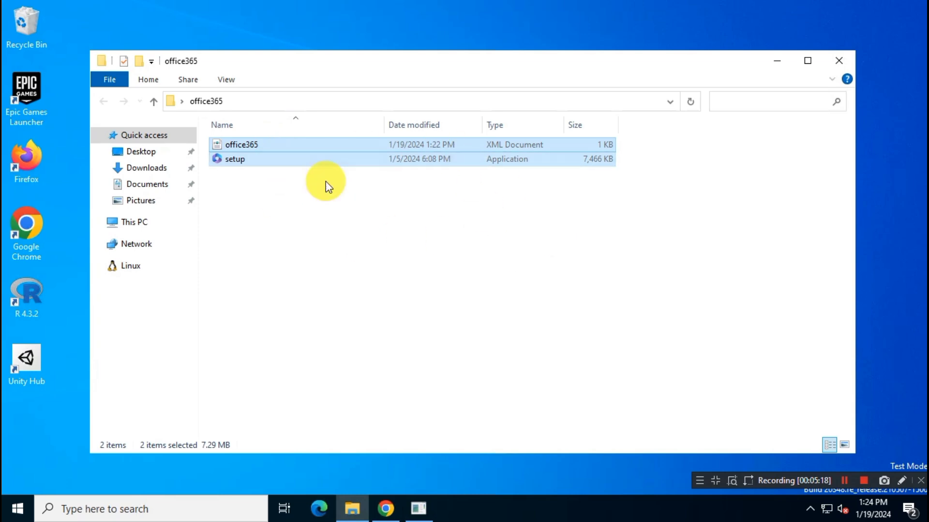
{"action": "left_click", "coordinate": [409, 233]}
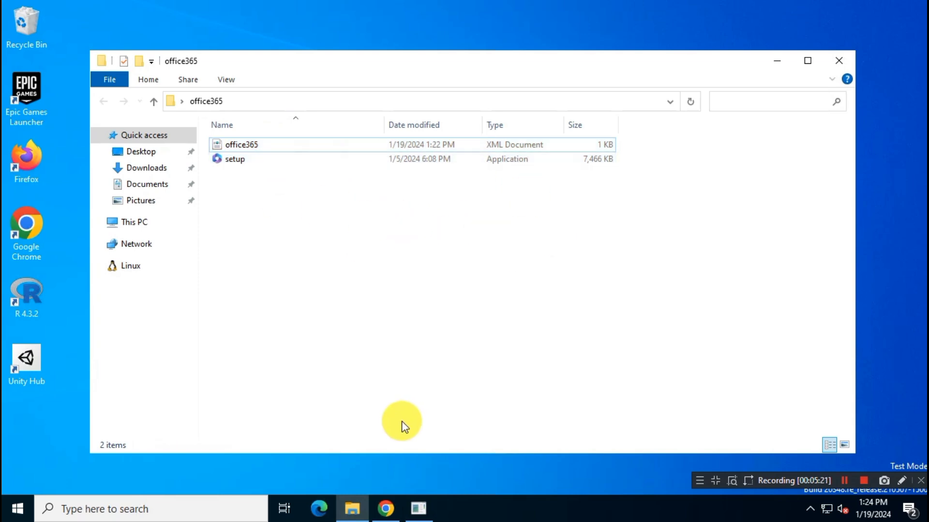
Search 'office deployment tool commands' in a new tab and open Microsoft Learn's ODT overview
{"action": "left_click", "coordinate": [385, 508]}
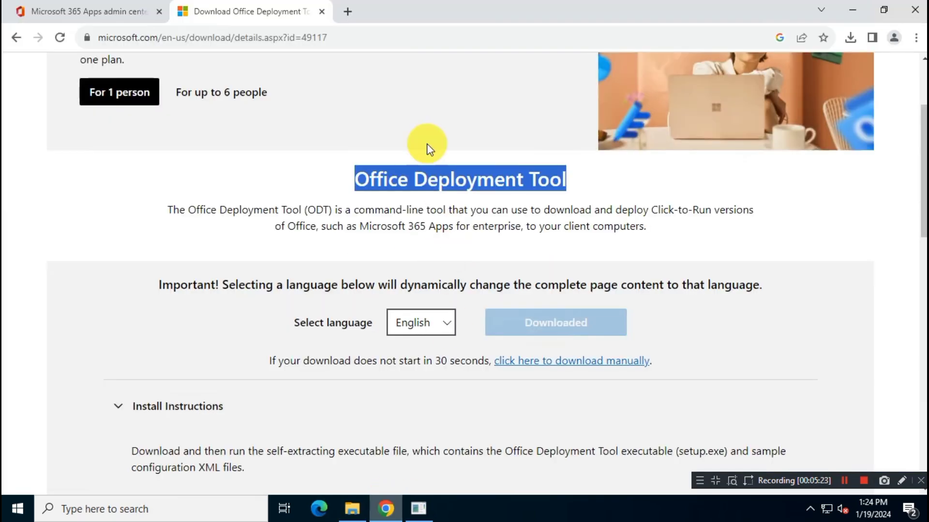
{"action": "left_click", "coordinate": [351, 13]}
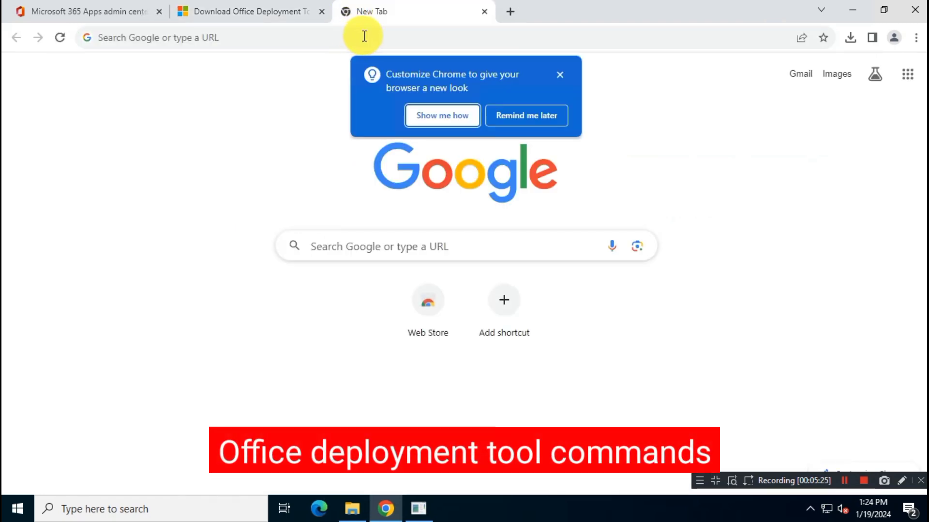
{"action": "left_click", "coordinate": [560, 73]}
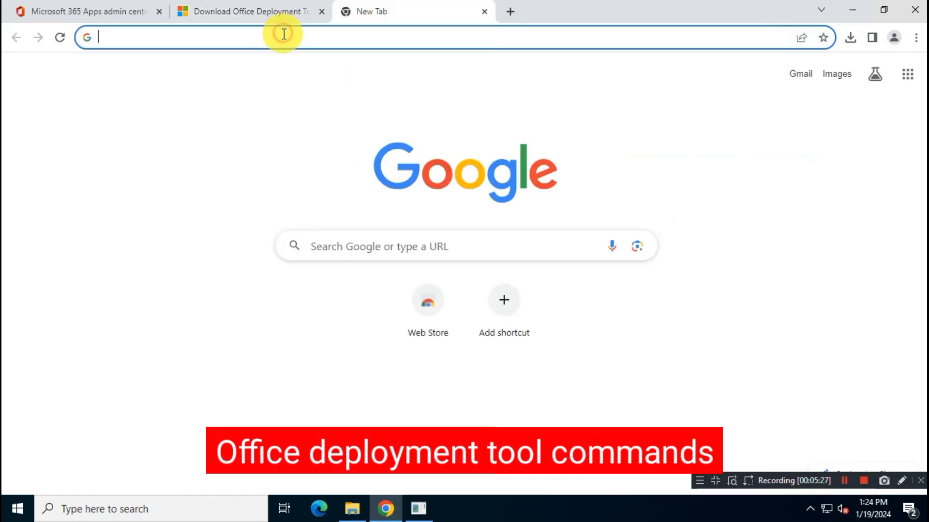
{"action": "left_click", "coordinate": [282, 35]}
{"action": "type", "text": "office de"}
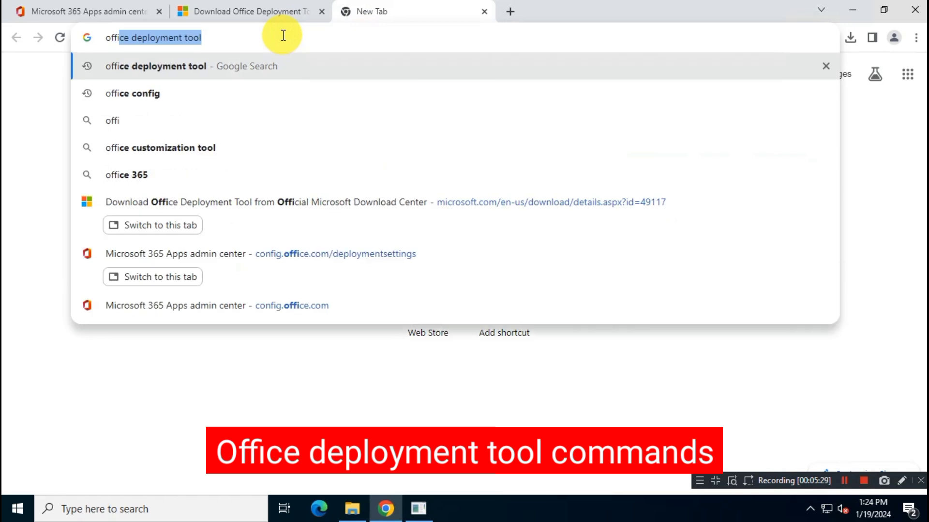
{"action": "type", "text": "ploy"}
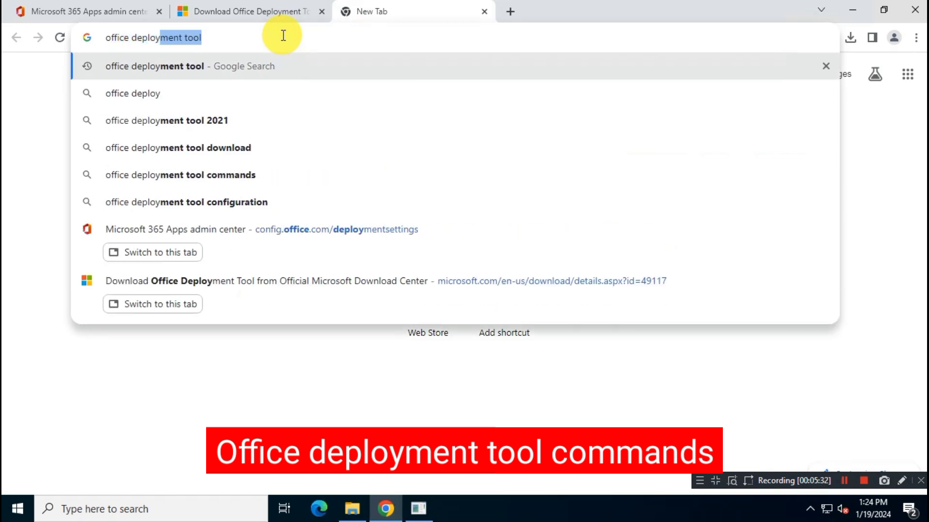
{"action": "type", "text": "ment tool co"}
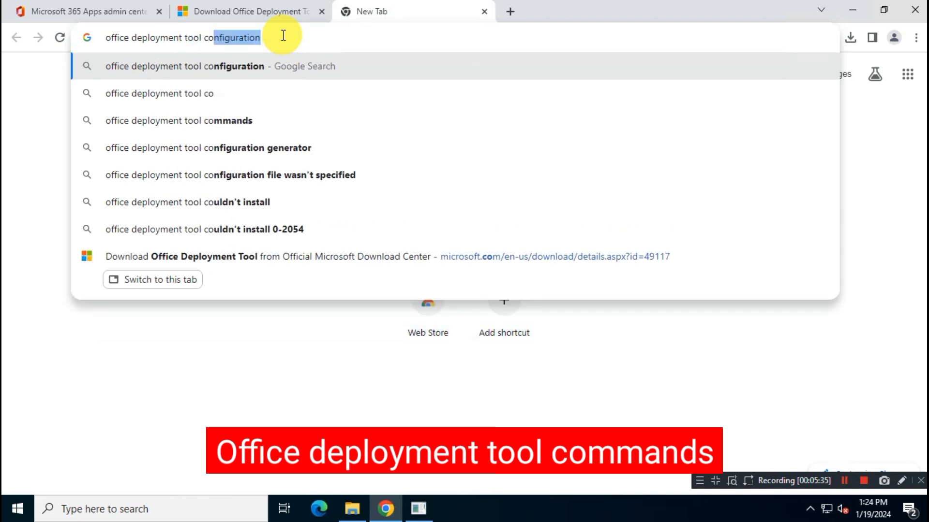
{"action": "type", "text": "mmand"}
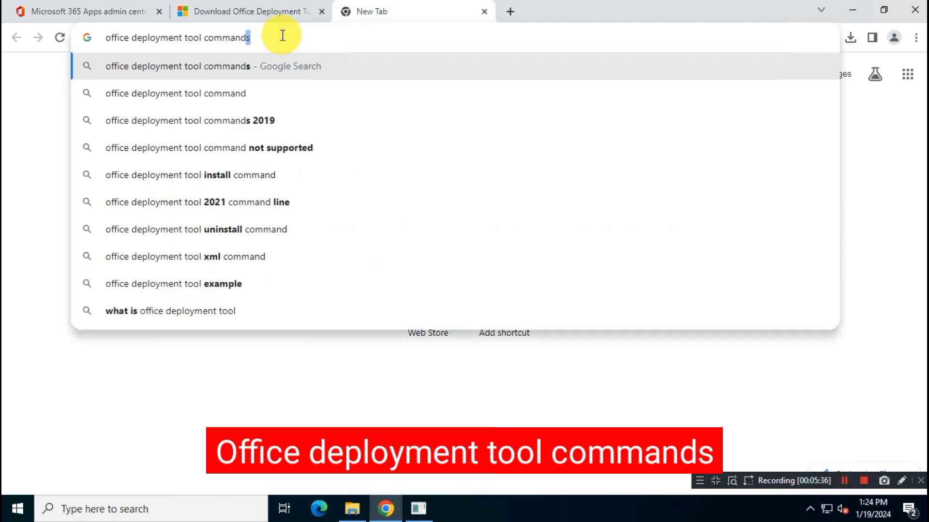
{"action": "type", "text": "s"}
{"action": "left_click_drag", "start_coordinate": [252, 37], "coordinate": [71, 32]}
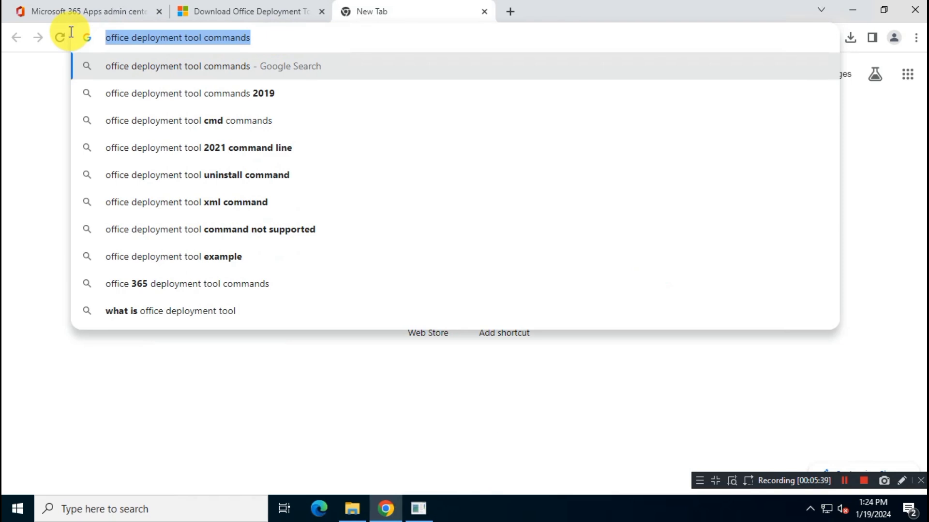
{"action": "key", "text": "Return"}
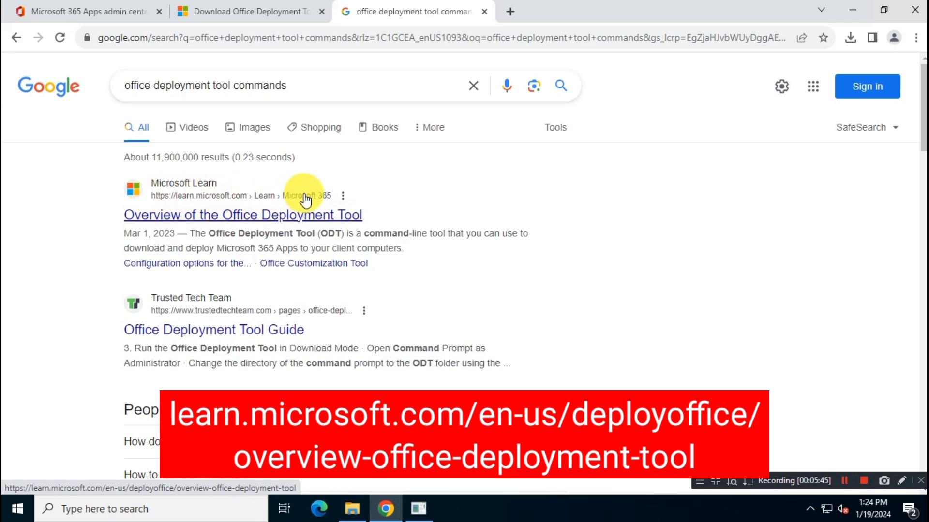
{"action": "left_click", "coordinate": [350, 221]}
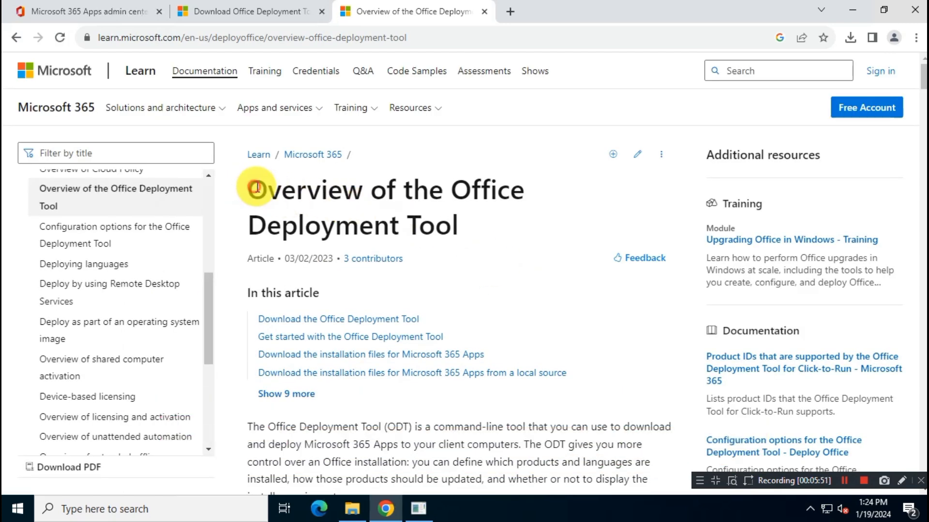
Copy the Step 2 command 'setup.exe /configure installconfig.xml' from the article, then minimize Chrome
{"action": "left_click_drag", "start_coordinate": [257, 189], "coordinate": [469, 234]}
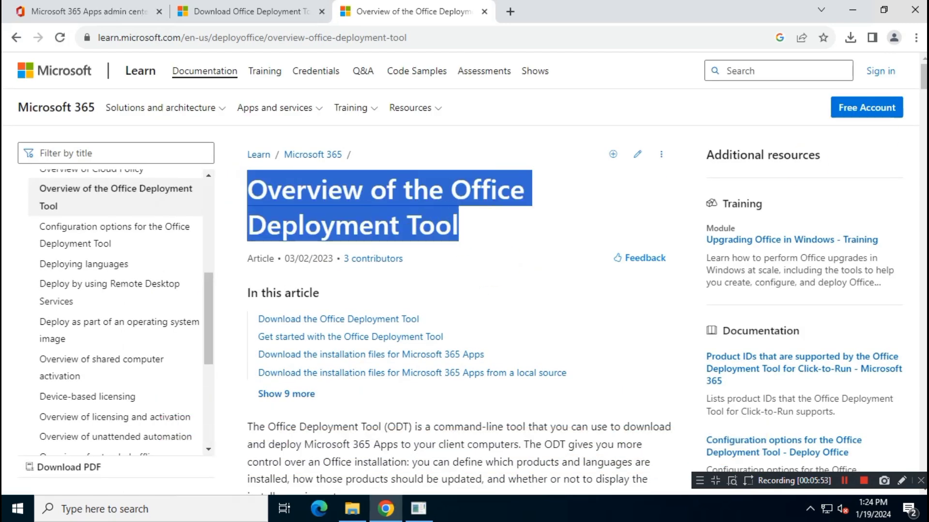
{"action": "left_click_drag", "start_coordinate": [923, 75], "coordinate": [924, 230]}
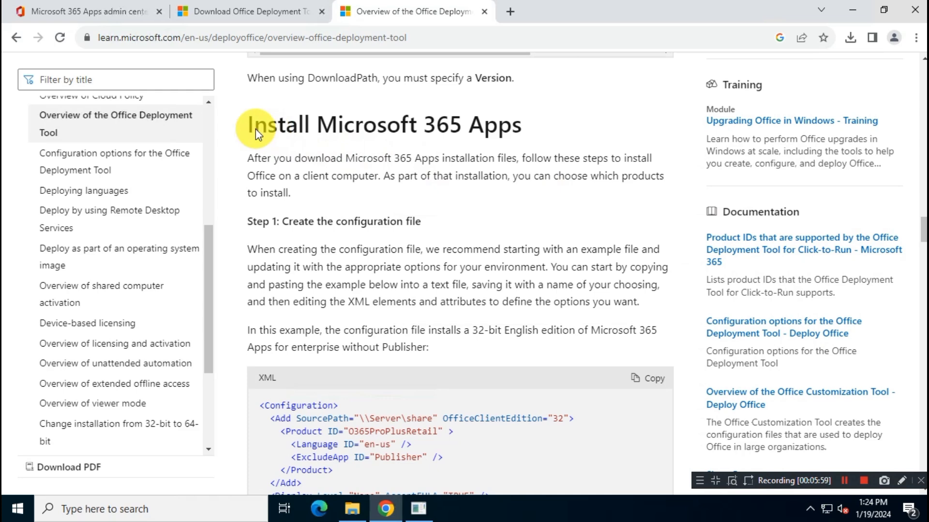
{"action": "left_click_drag", "start_coordinate": [248, 125], "coordinate": [543, 129]}
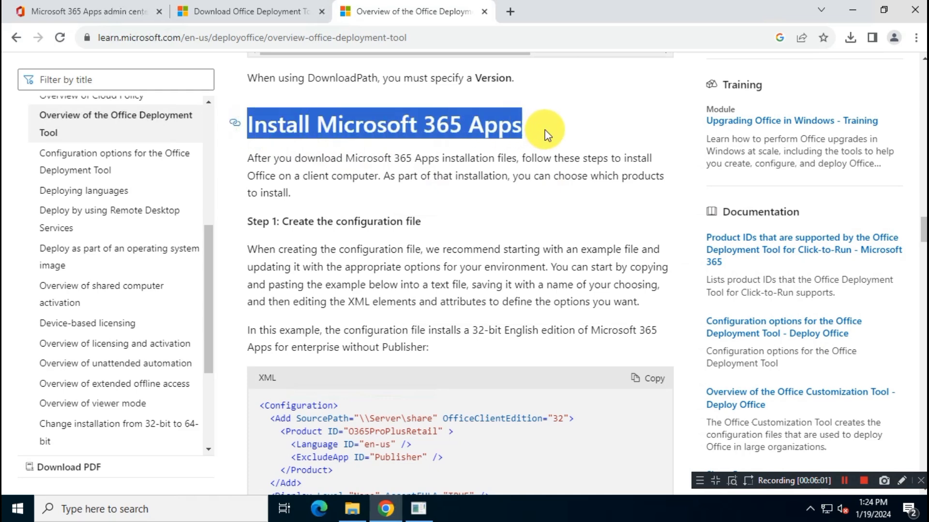
{"action": "scroll", "coordinate": [300, 154], "scroll_direction": "down", "scroll_amount": 10}
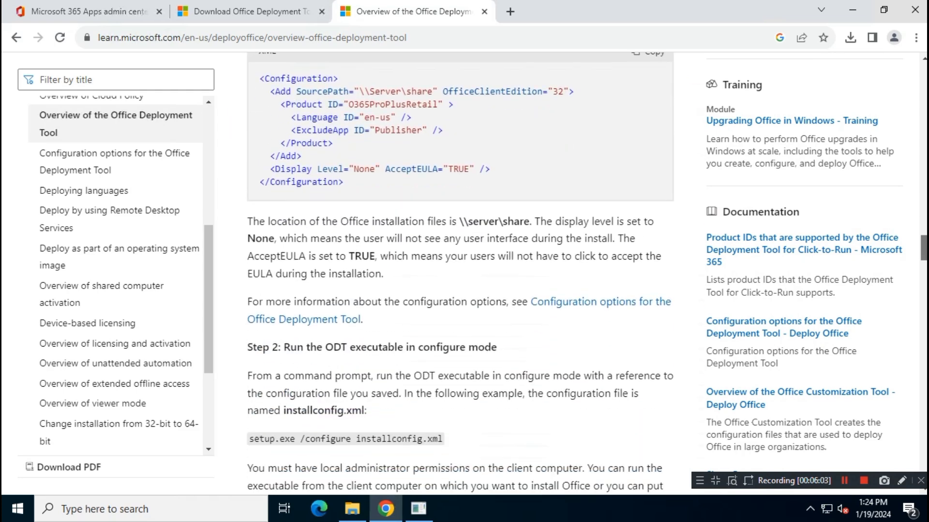
{"action": "left_click_drag", "start_coordinate": [285, 142], "coordinate": [523, 152]}
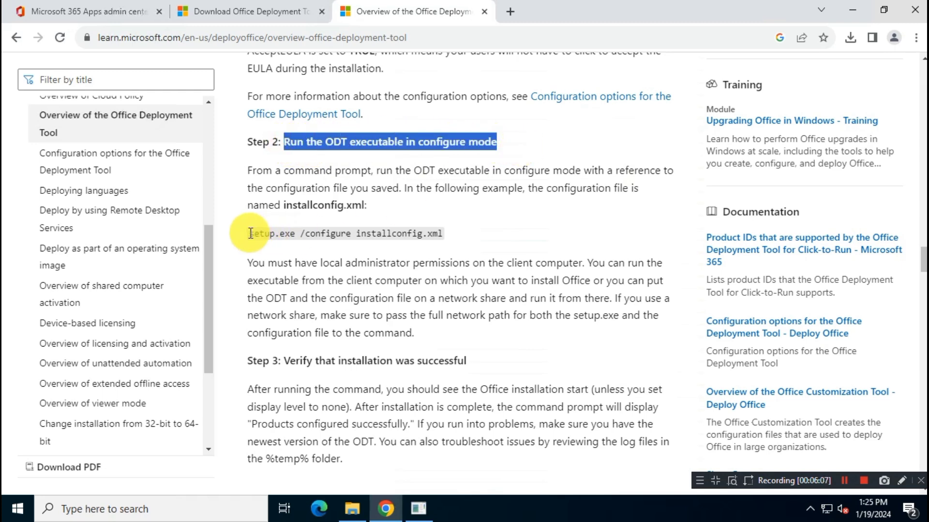
{"action": "left_click_drag", "start_coordinate": [249, 233], "coordinate": [462, 240]}
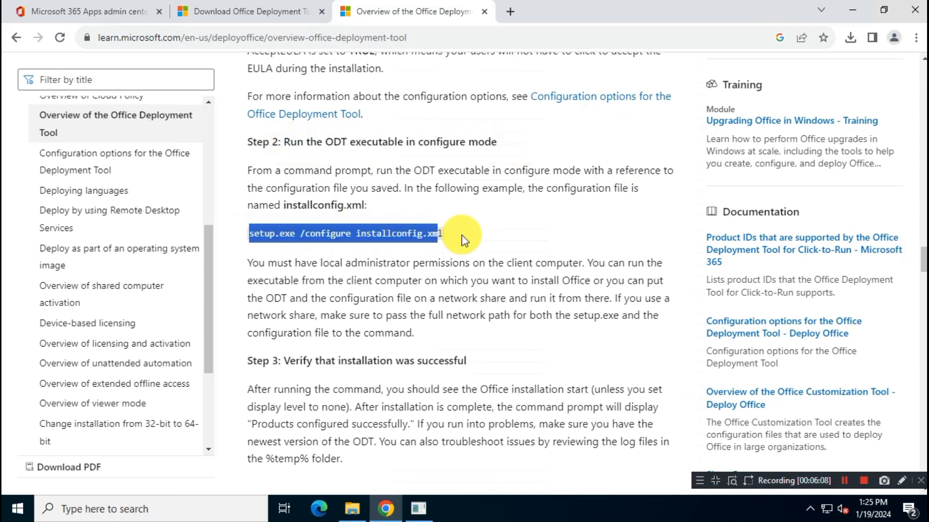
{"action": "right_click", "coordinate": [418, 235]}
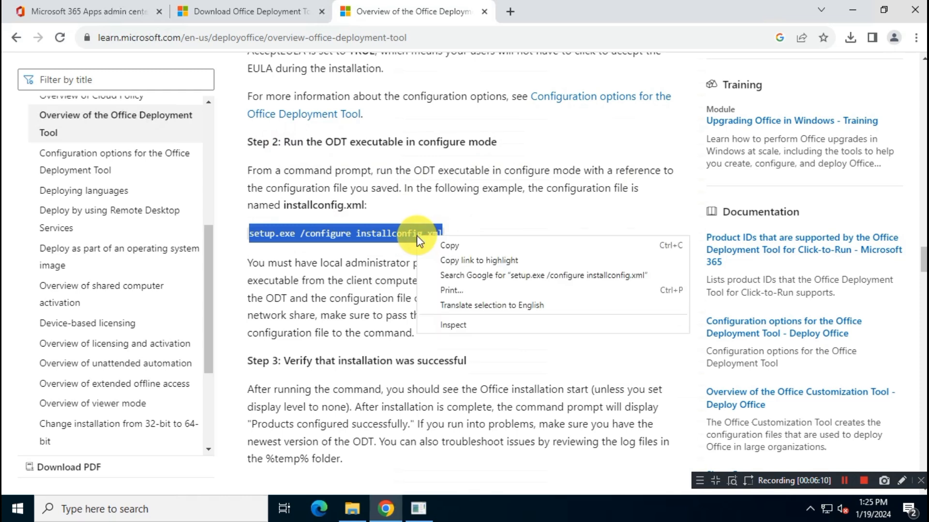
{"action": "left_click", "coordinate": [487, 246]}
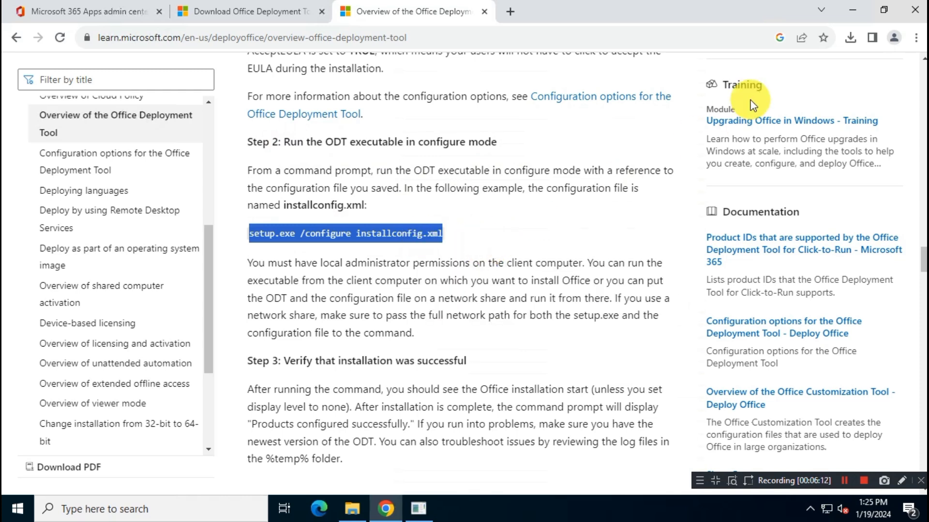
{"action": "left_click", "coordinate": [854, 10]}
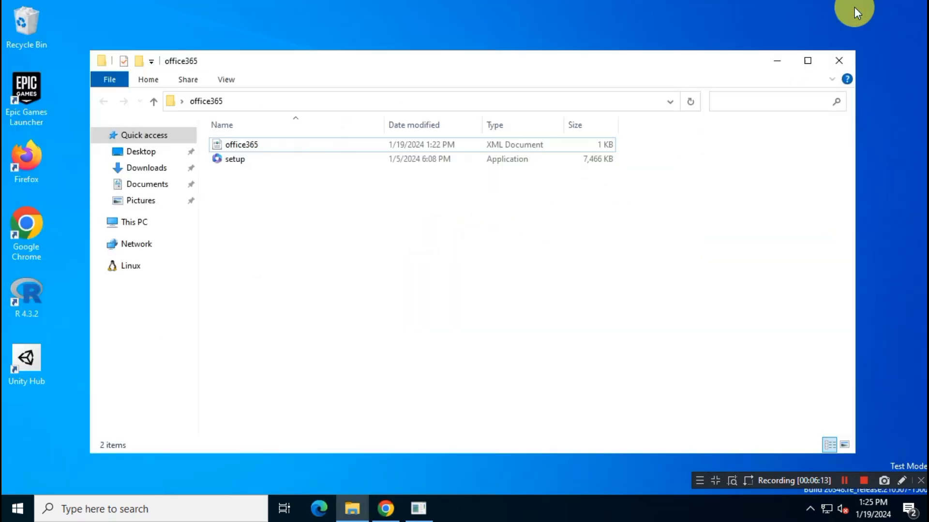
Create a New Text Document in office365 and paste 'setup.exe /configure installconfig.xml' into it in Notepad
{"action": "right_click", "coordinate": [341, 207]}
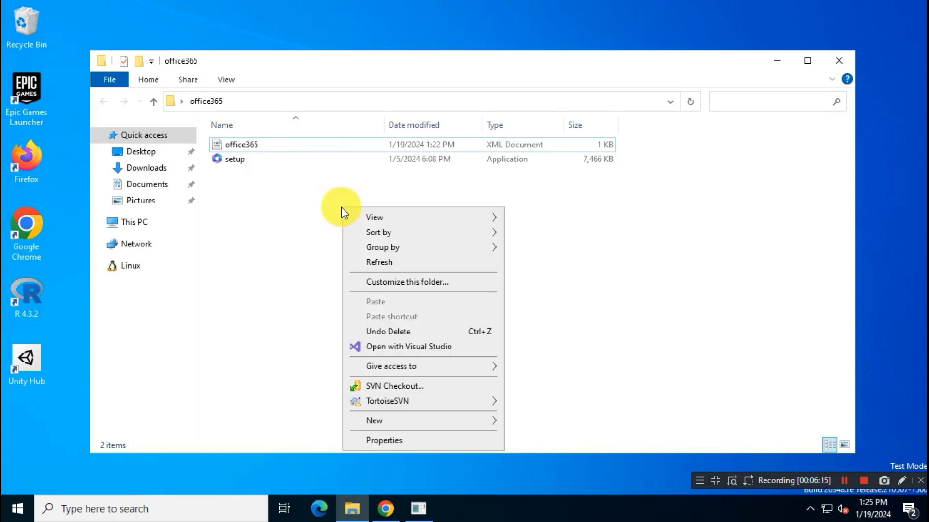
{"action": "left_click", "coordinate": [391, 424]}
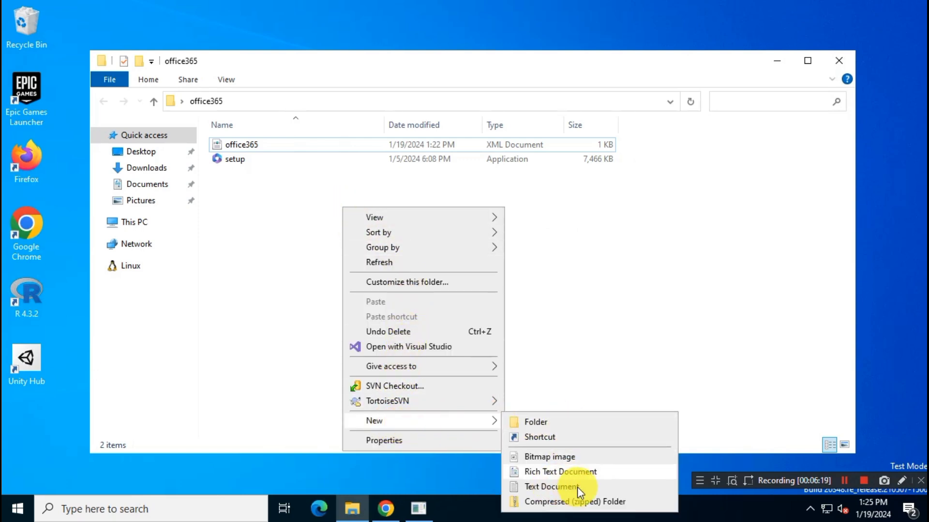
{"action": "left_click", "coordinate": [599, 489]}
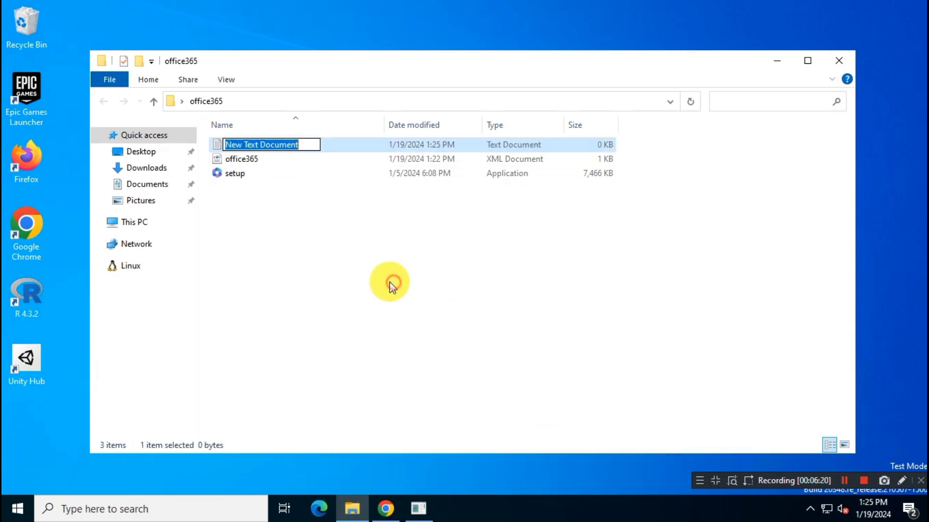
{"action": "left_click", "coordinate": [327, 151]}
{"action": "double_click", "coordinate": [327, 145]}
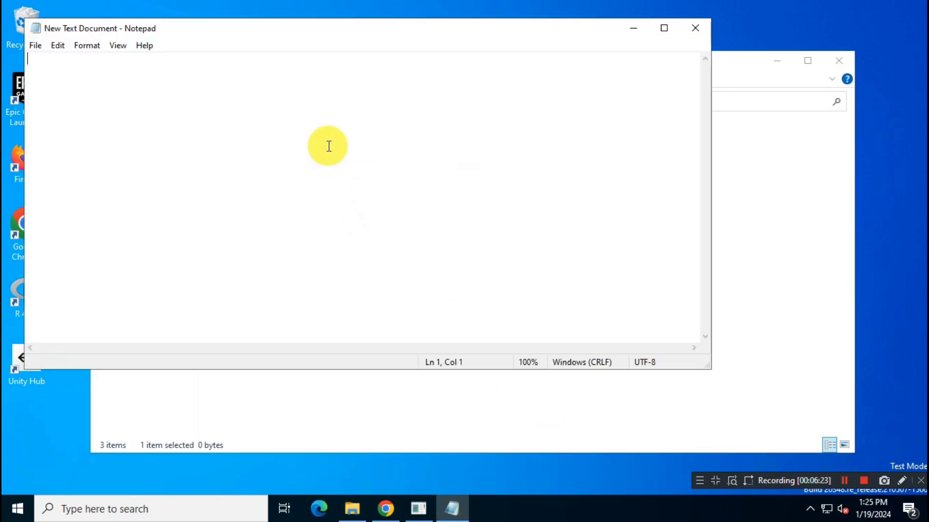
{"action": "right_click", "coordinate": [310, 141]}
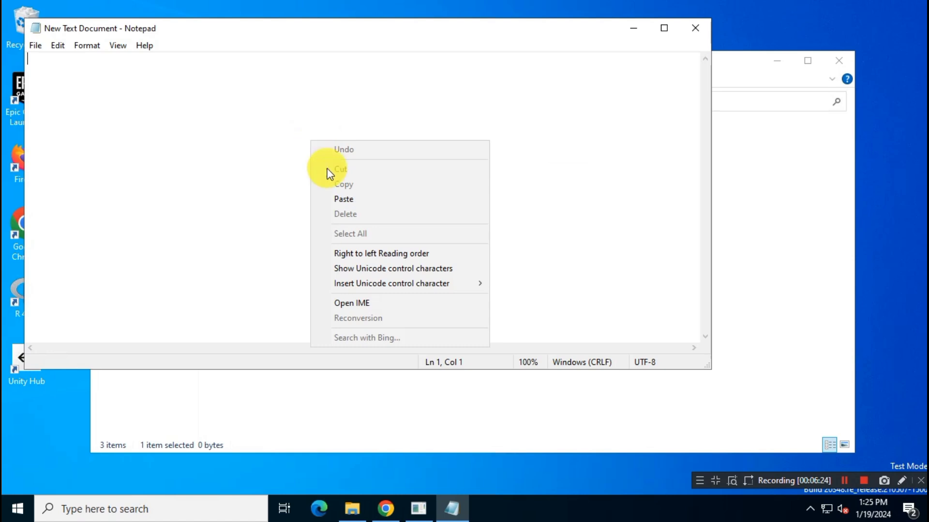
{"action": "left_click", "coordinate": [379, 202]}
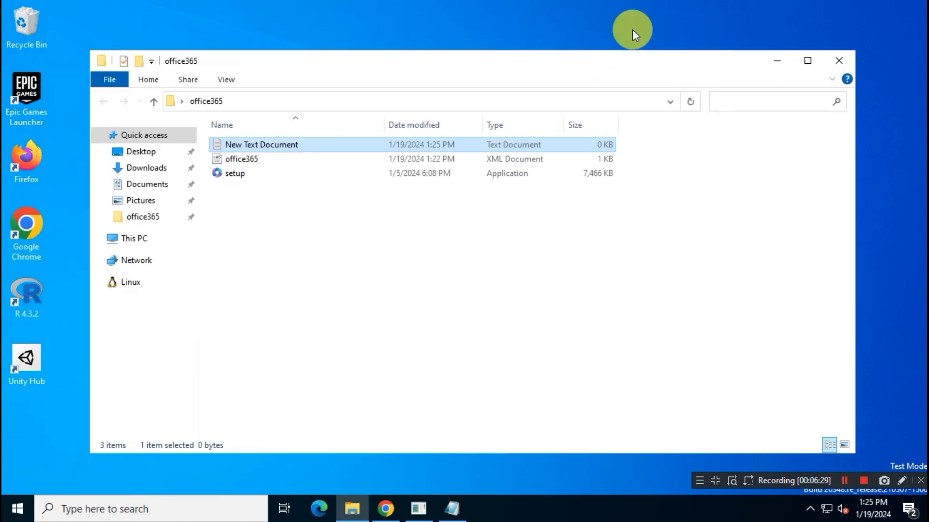
Turn on file name extensions in Explorer and copy the file name office365.xml
{"action": "left_click", "coordinate": [223, 80]}
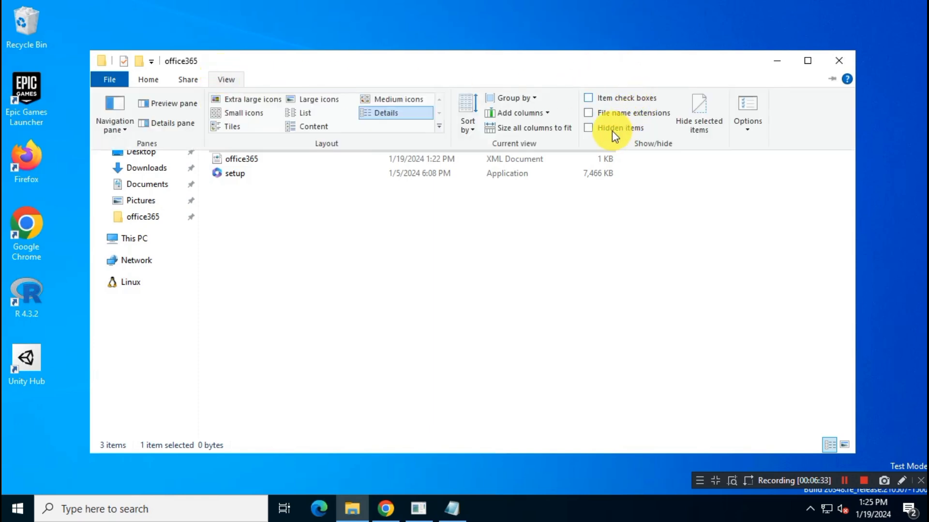
{"action": "left_click", "coordinate": [591, 116]}
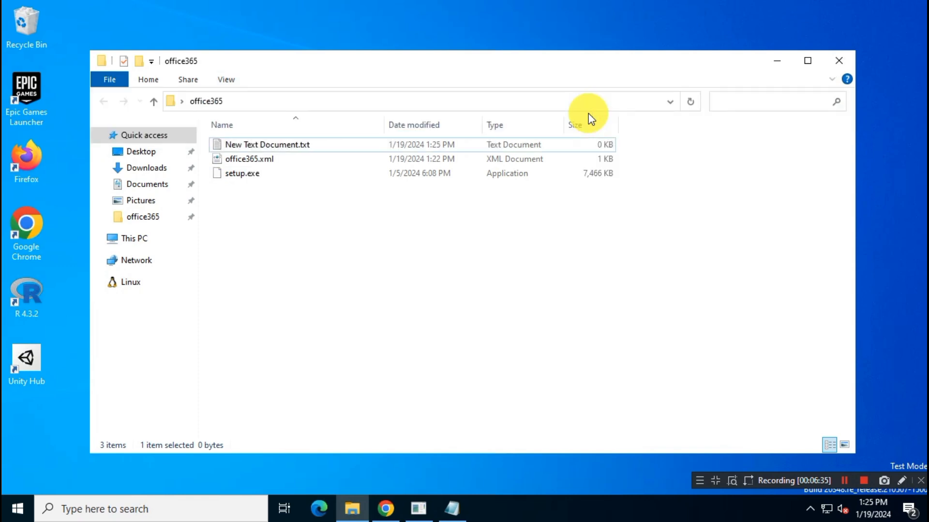
{"action": "left_click", "coordinate": [275, 162]}
{"action": "left_click", "coordinate": [283, 160]}
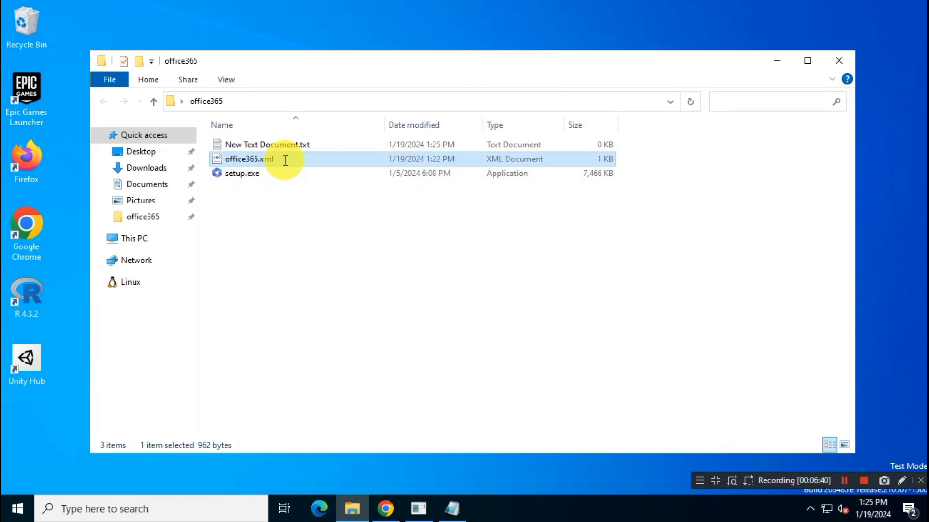
{"action": "left_click", "coordinate": [289, 158]}
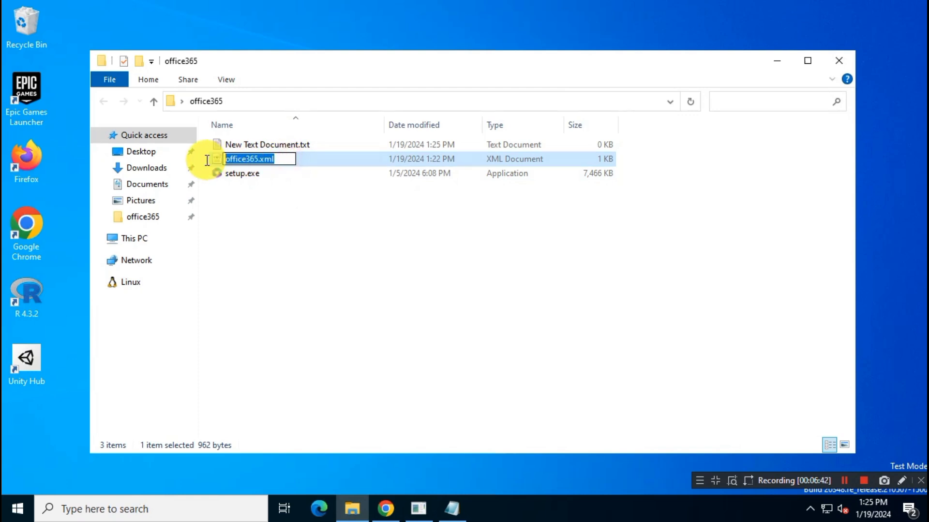
{"action": "double_click", "coordinate": [249, 159]}
{"action": "right_click", "coordinate": [249, 160]}
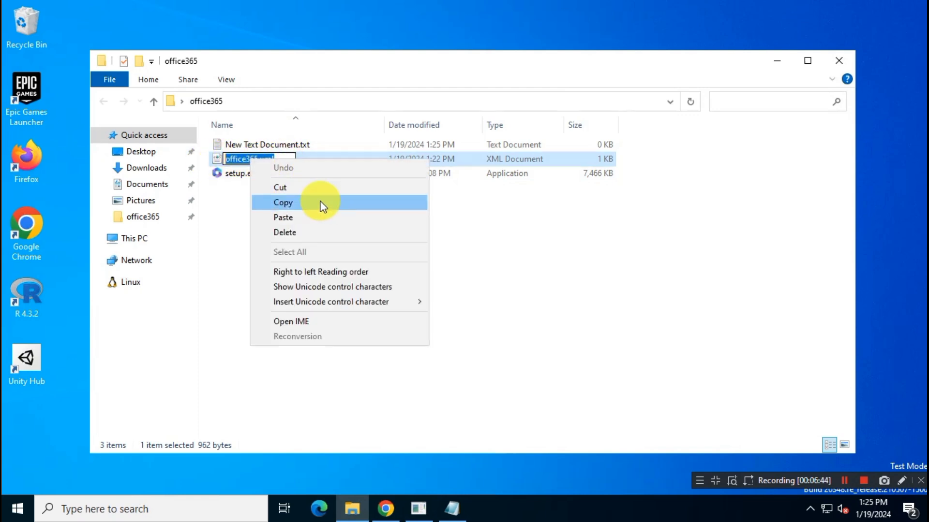
{"action": "left_click", "coordinate": [305, 204]}
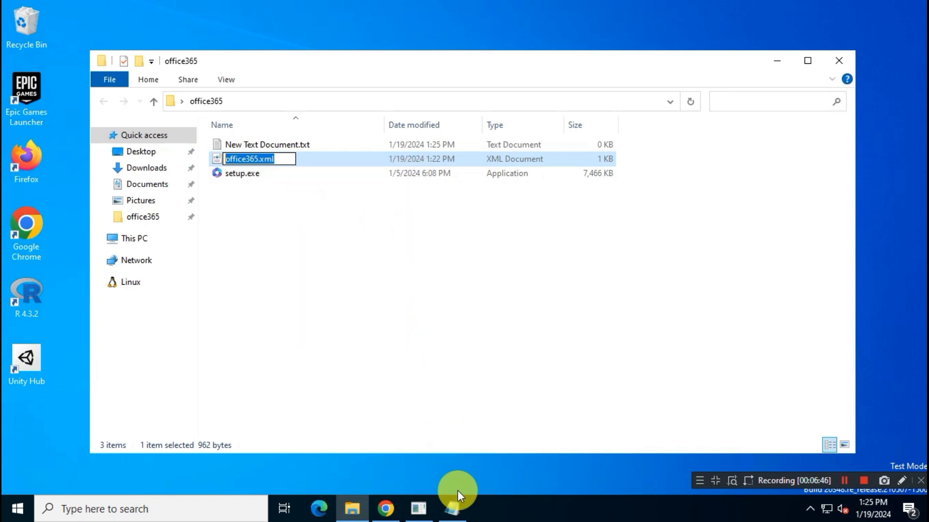
Replace installconfig.xml with office365.xml in the Notepad command
{"action": "left_click", "coordinate": [457, 508]}
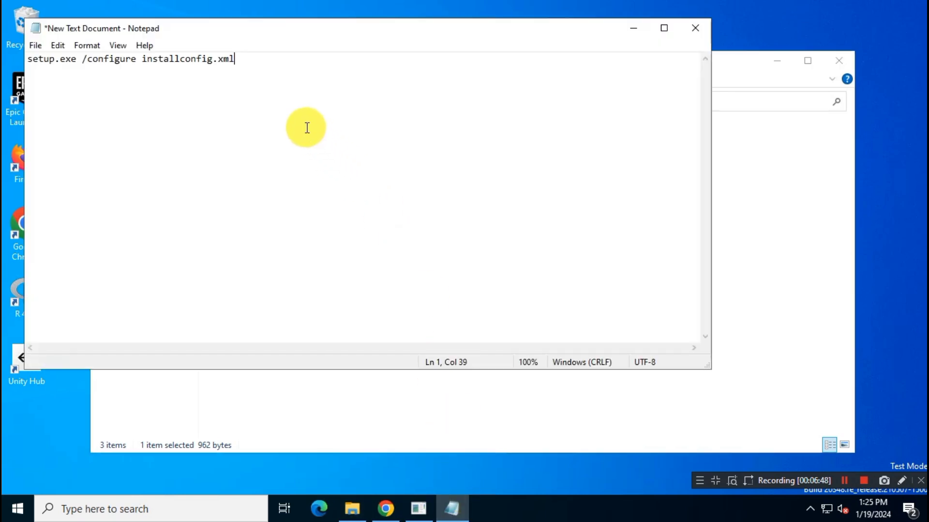
{"action": "scroll", "coordinate": [307, 127], "scroll_direction": "up", "scroll_amount": 7, "text": "ctrl"}
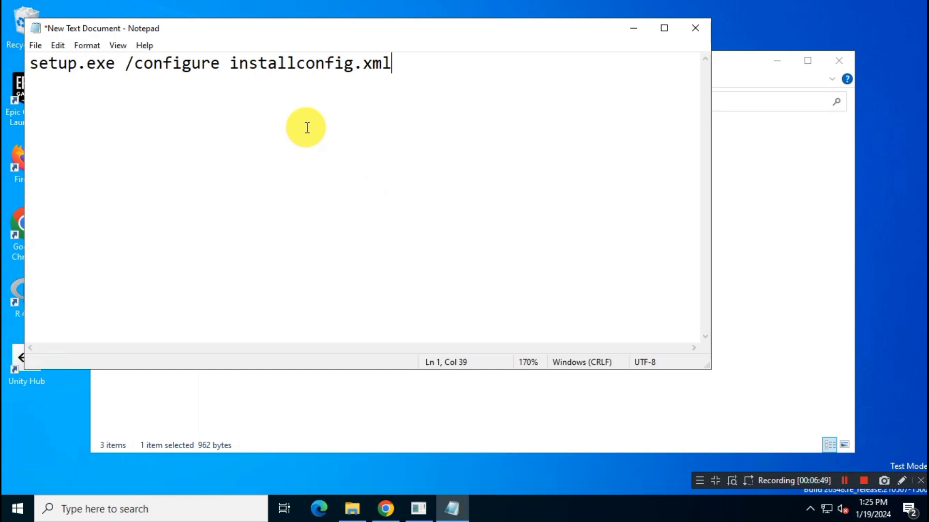
{"action": "scroll", "coordinate": [307, 128], "scroll_direction": "up", "scroll_amount": 3, "text": "ctrl"}
{"action": "left_click_drag", "start_coordinate": [448, 73], "coordinate": [259, 68]}
{"action": "right_click", "coordinate": [324, 67]}
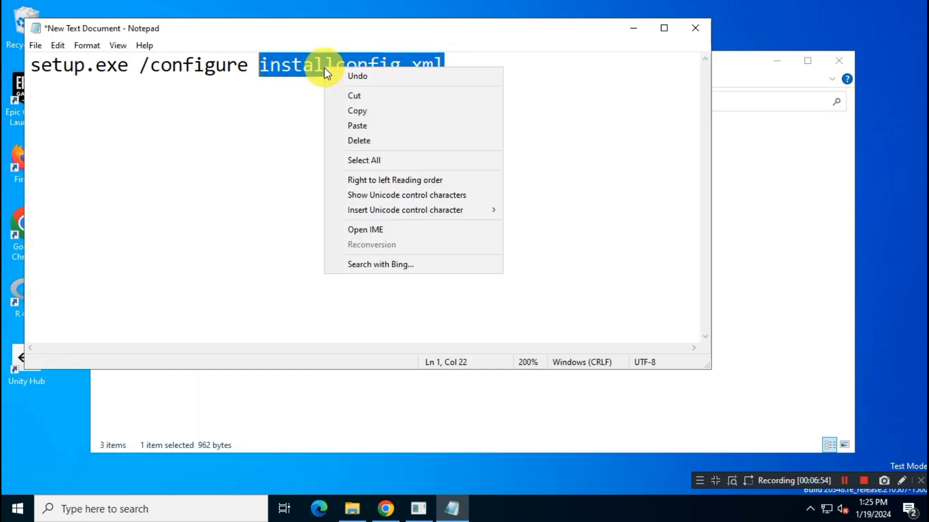
{"action": "left_click", "coordinate": [417, 126]}
{"action": "left_click_drag", "start_coordinate": [417, 66], "coordinate": [261, 74]}
Check the command against the office365.xml file name, then minimize Notepad
{"action": "left_click", "coordinate": [736, 159]}
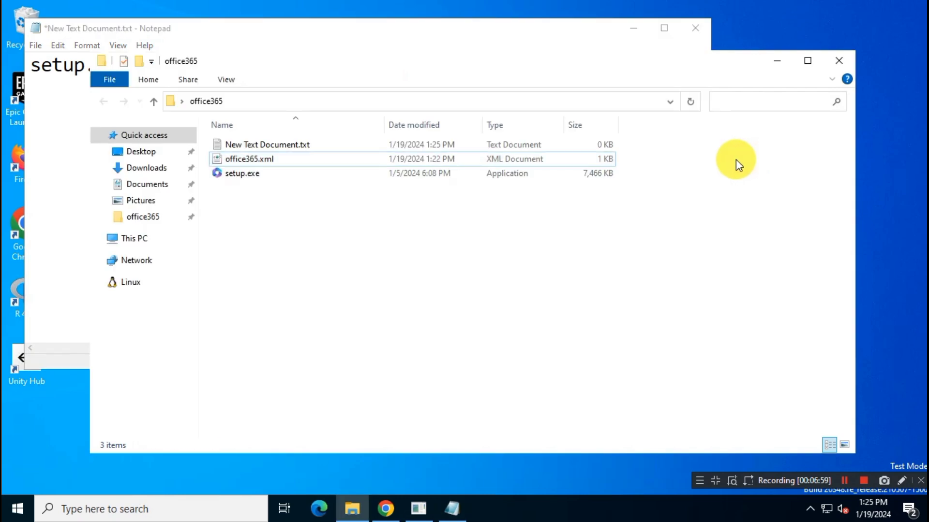
{"action": "left_click", "coordinate": [274, 159]}
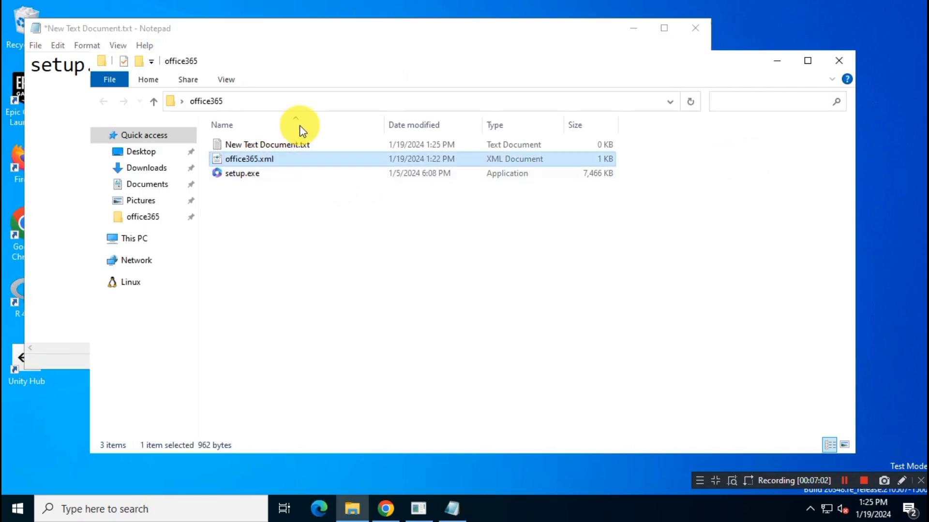
{"action": "left_click", "coordinate": [364, 27]}
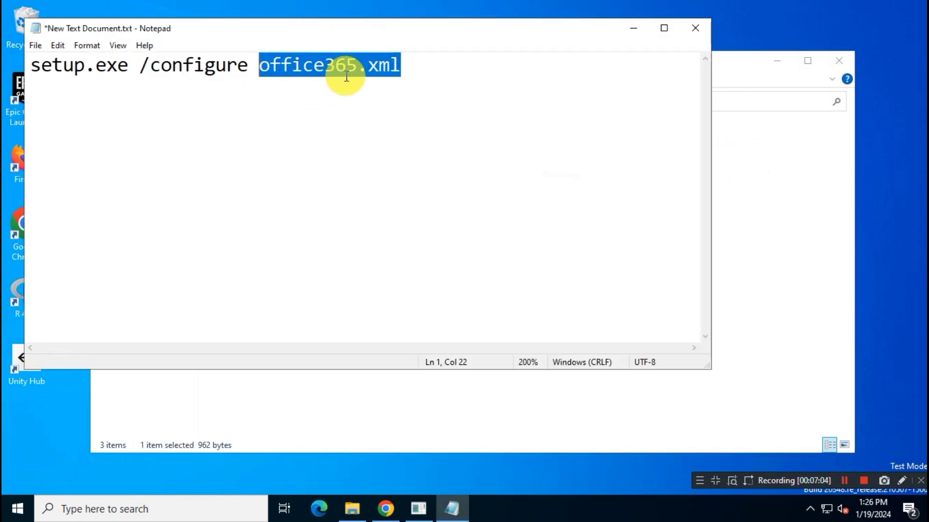
{"action": "left_click", "coordinate": [440, 109]}
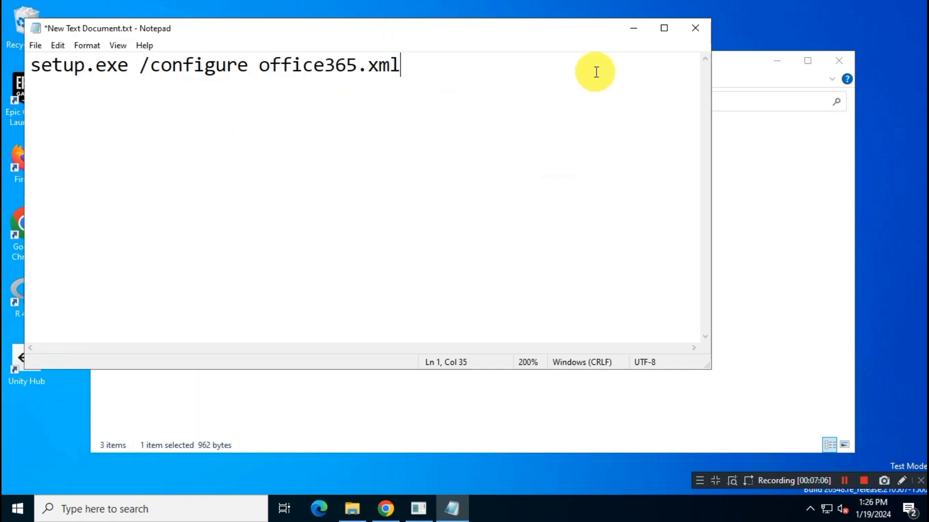
{"action": "left_click", "coordinate": [633, 28]}
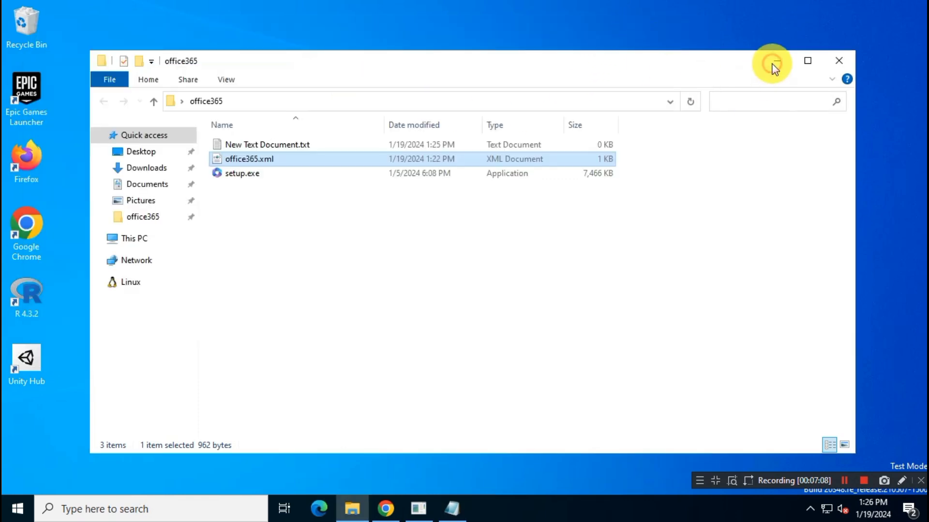
Search 'cmd' from the taskbar and run Command Prompt as administrator
{"action": "left_click", "coordinate": [774, 63]}
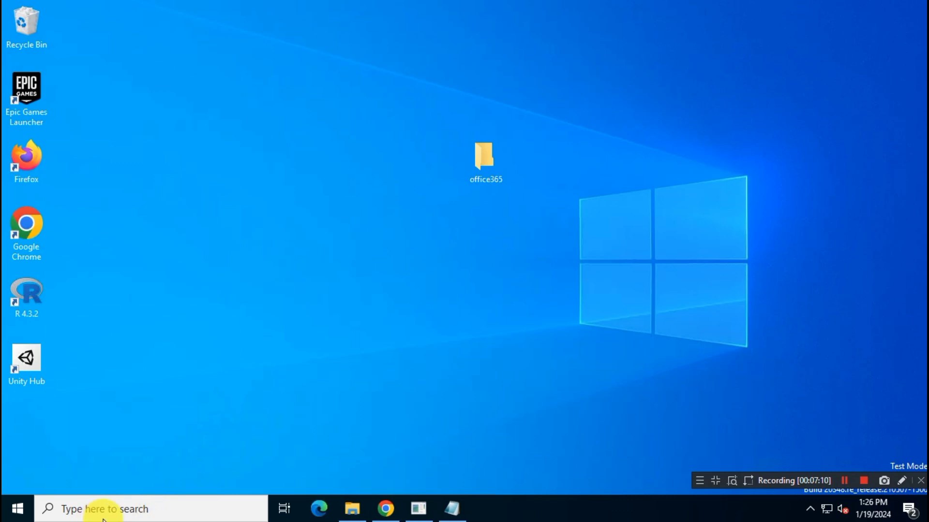
{"action": "left_click", "coordinate": [138, 509]}
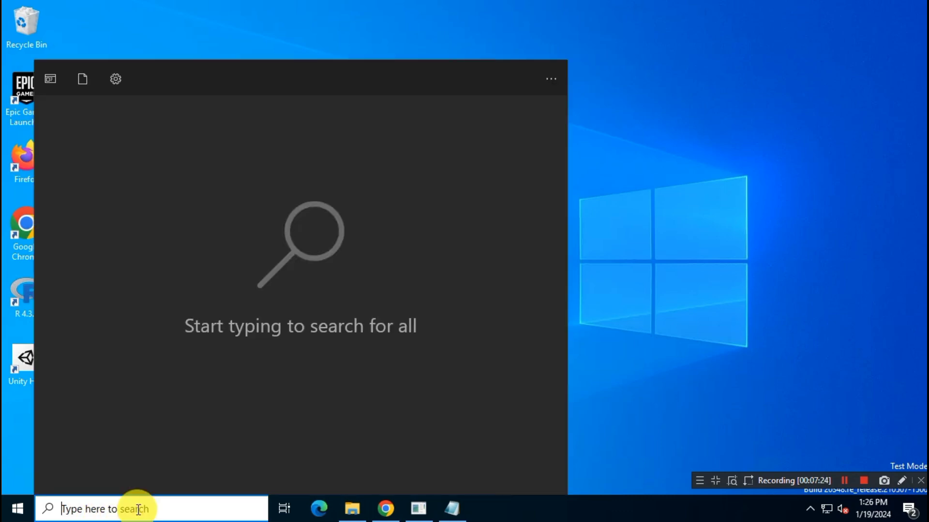
{"action": "type", "text": "cmd"}
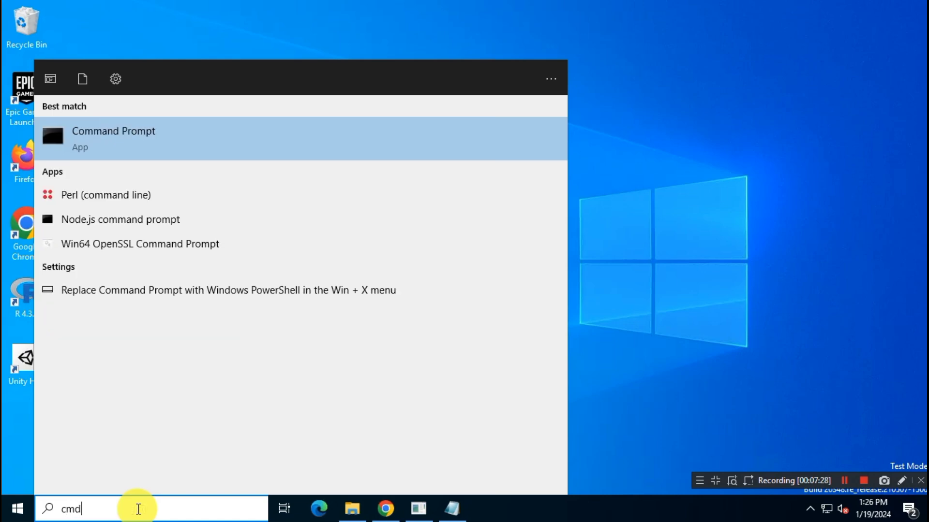
{"action": "left_click", "coordinate": [205, 143]}
{"action": "right_click", "coordinate": [204, 142]}
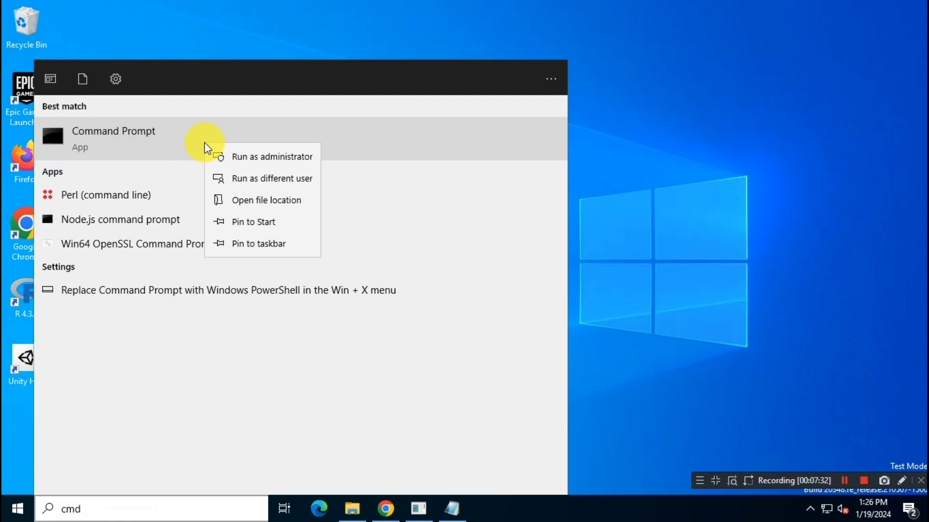
{"action": "left_click", "coordinate": [284, 157]}
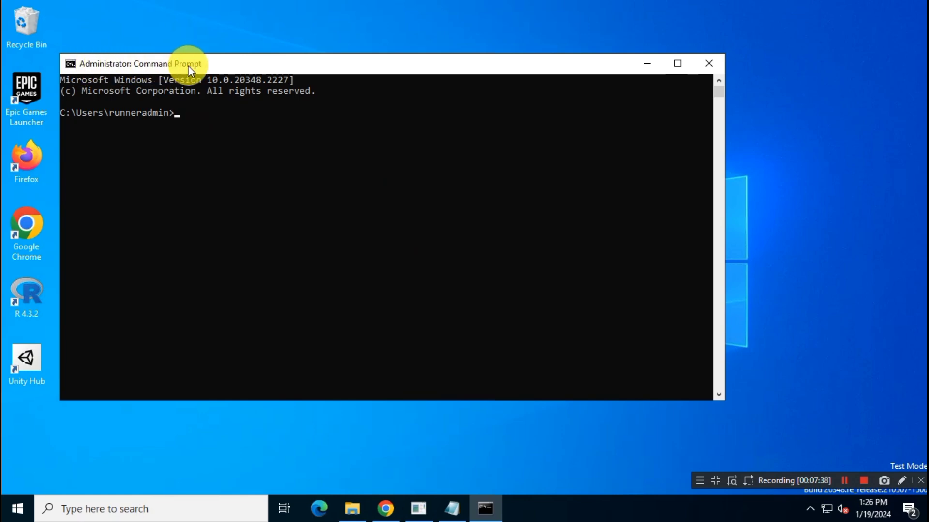
Bring the office365 folder window forward, move it aside, and select its three files
{"action": "left_click", "coordinate": [353, 506]}
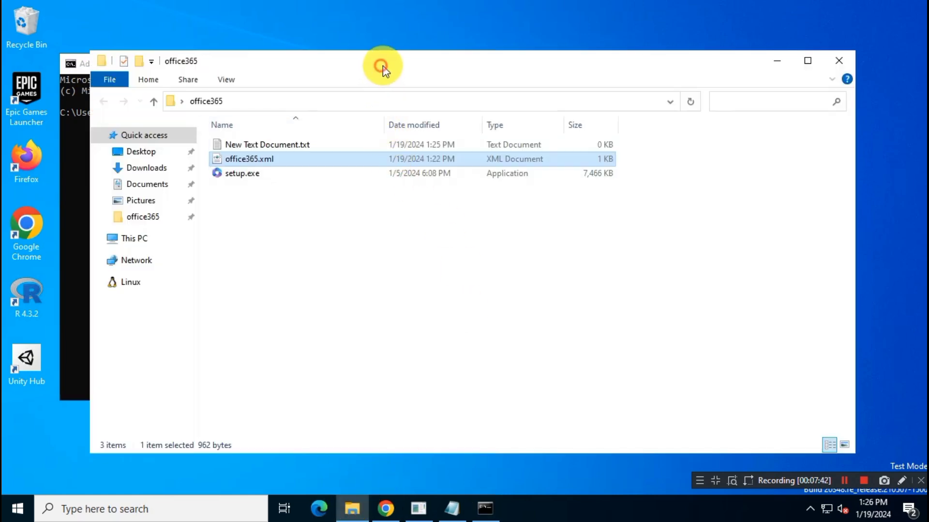
{"action": "left_click_drag", "start_coordinate": [380, 66], "coordinate": [472, 97]}
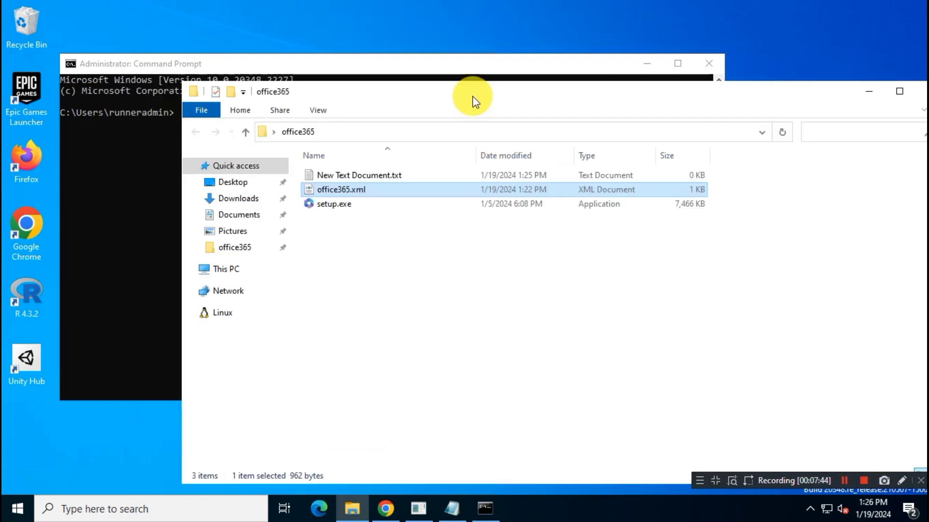
{"action": "left_click", "coordinate": [358, 238]}
{"action": "left_click_drag", "start_coordinate": [375, 173], "coordinate": [385, 232]}
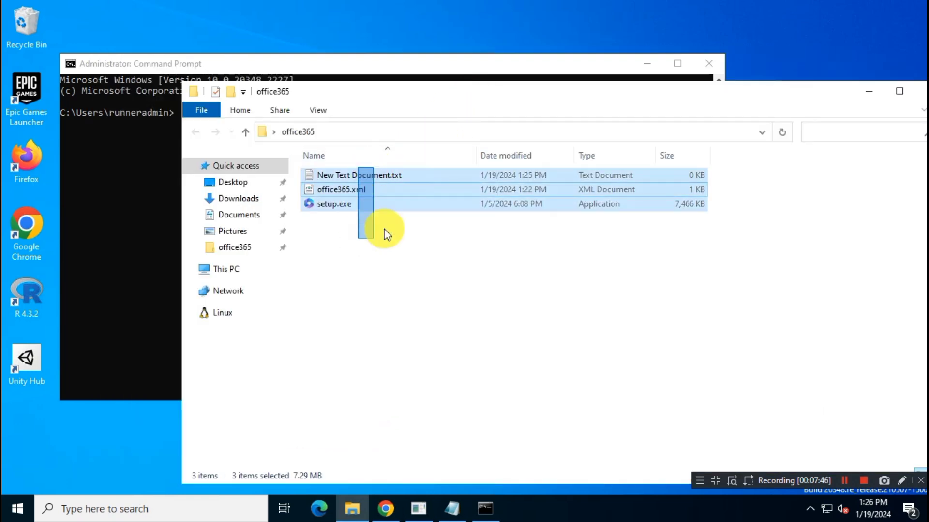
Copy the office365 folder's full path from the address bar and return to Command Prompt
{"action": "left_click", "coordinate": [400, 135]}
{"action": "left_click", "coordinate": [452, 131]}
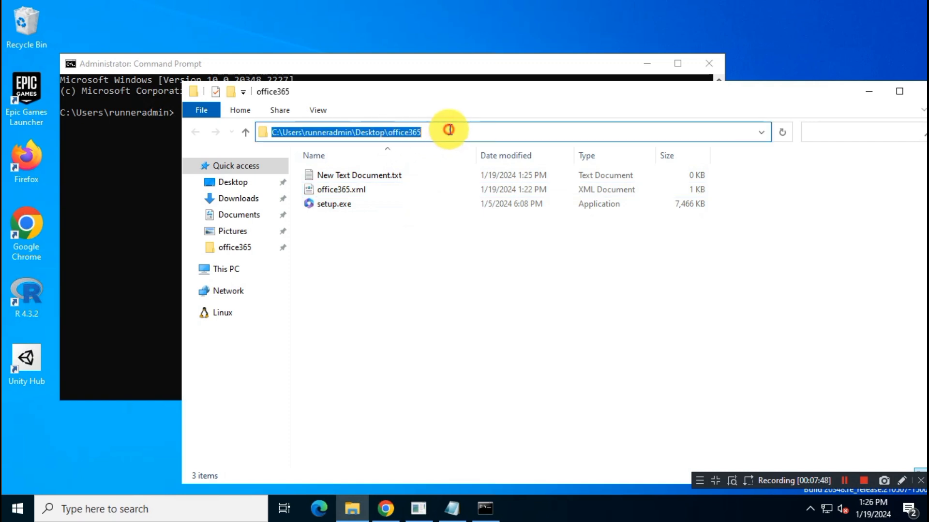
{"action": "left_click", "coordinate": [263, 131]}
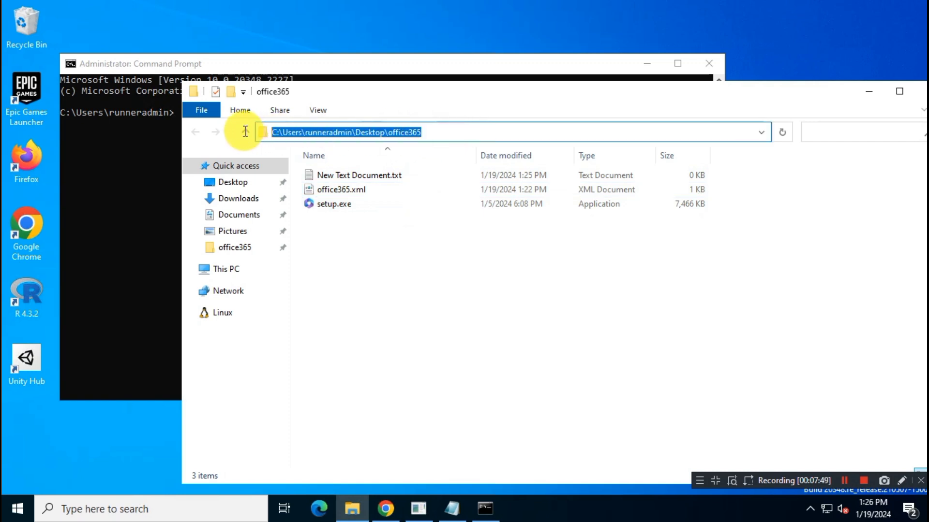
{"action": "right_click", "coordinate": [349, 130]}
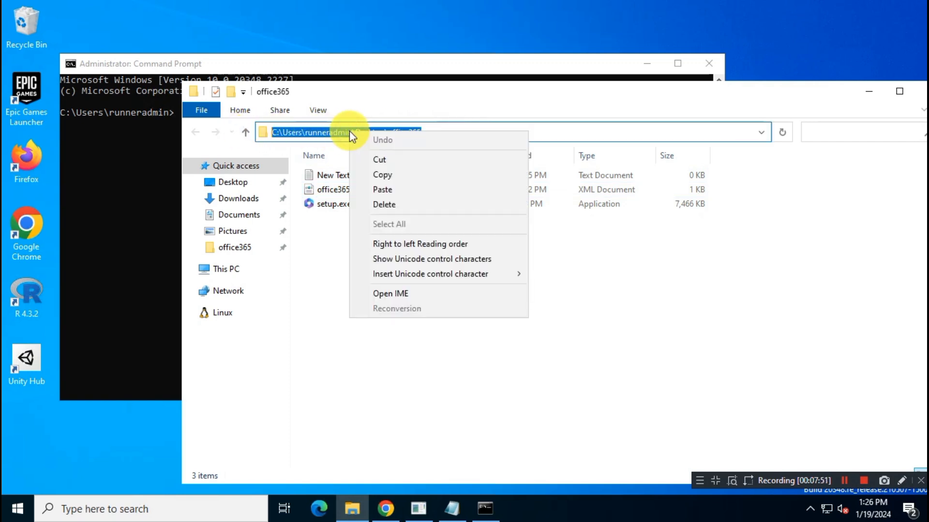
{"action": "left_click", "coordinate": [434, 176]}
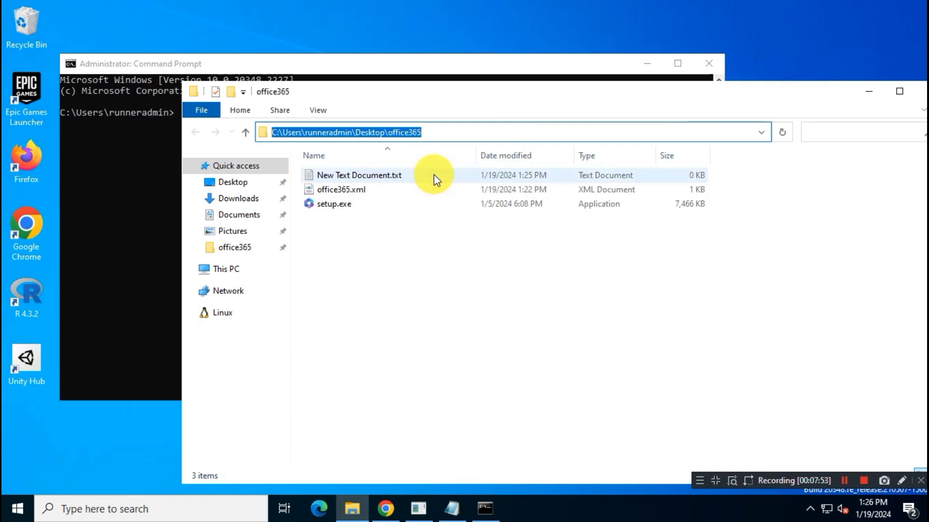
{"action": "left_click", "coordinate": [498, 65]}
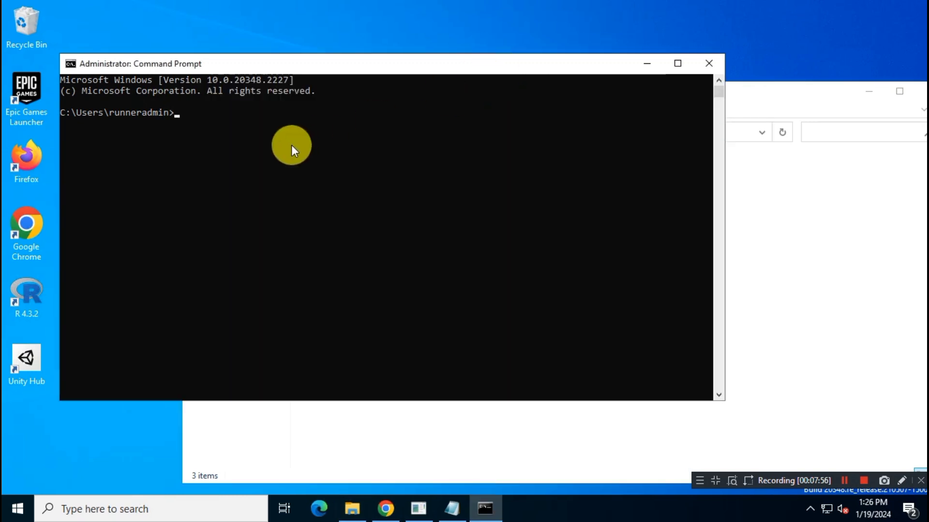
Change the Command Prompt directory to the desktop office365 folder with cd and the pasted path
{"action": "type", "text": "cd"}
{"action": "key", "text": "ctrl+v"}
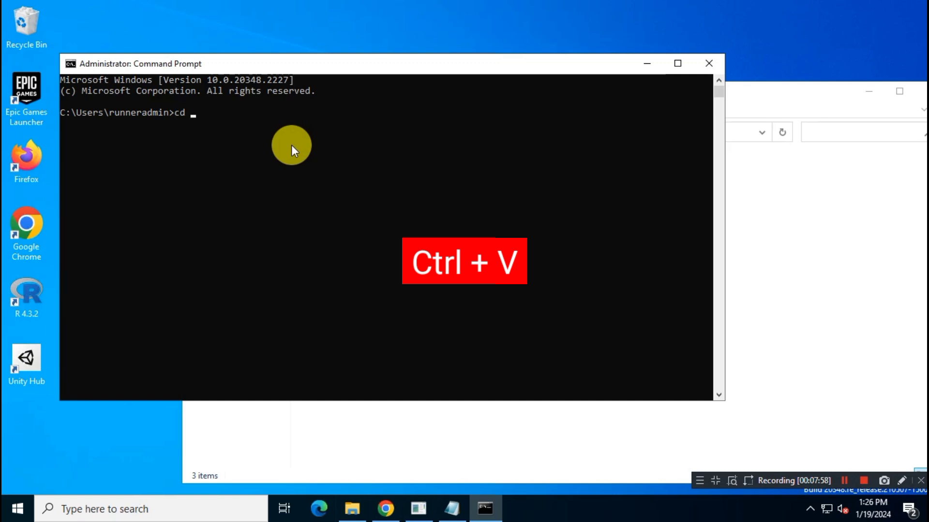
{"action": "key", "text": "ctrl+v"}
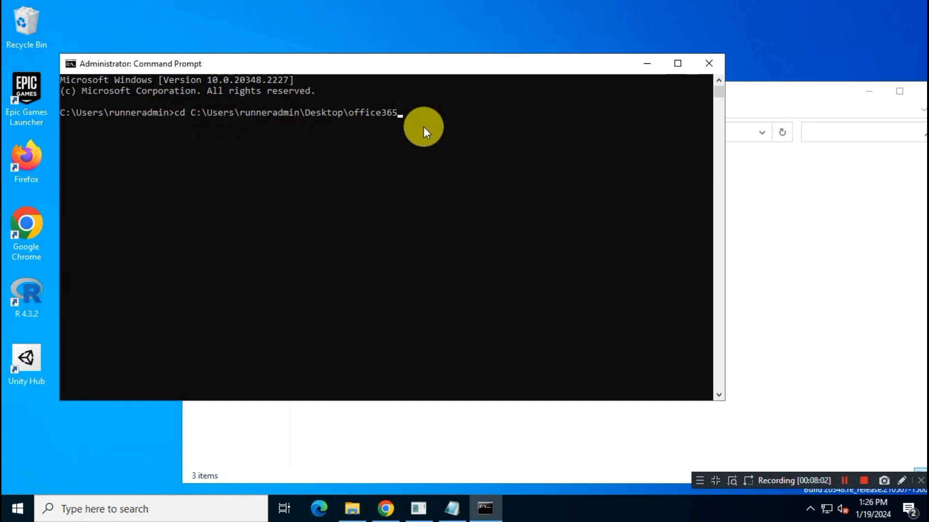
{"action": "key", "text": "Return"}
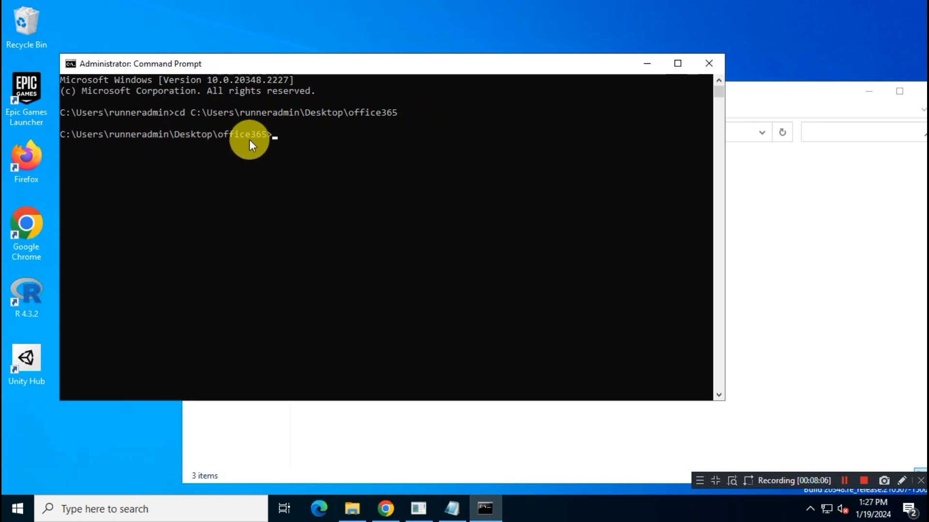
Copy the setup command from Notepad and run setup.exe /configure office365.xml at the prompt
{"action": "left_click", "coordinate": [452, 508]}
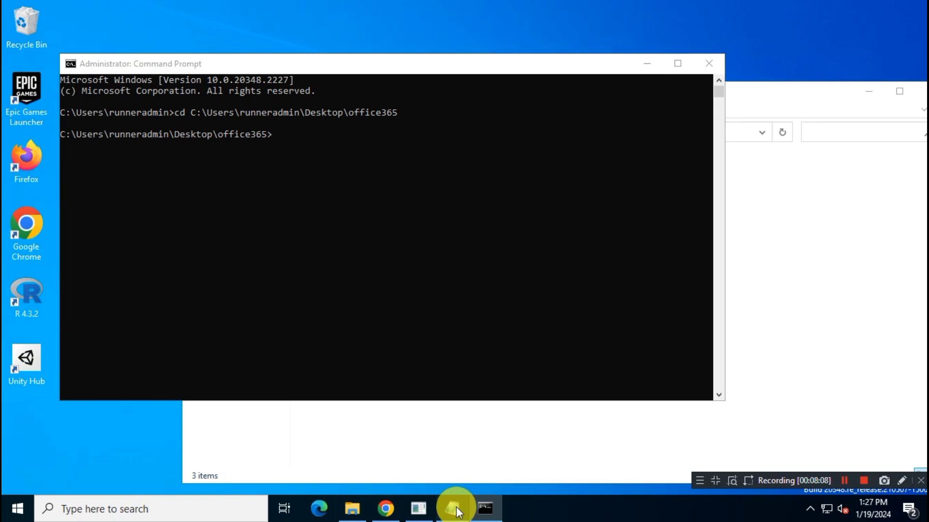
{"action": "left_click_drag", "start_coordinate": [421, 67], "coordinate": [30, 65]}
{"action": "right_click", "coordinate": [201, 68]}
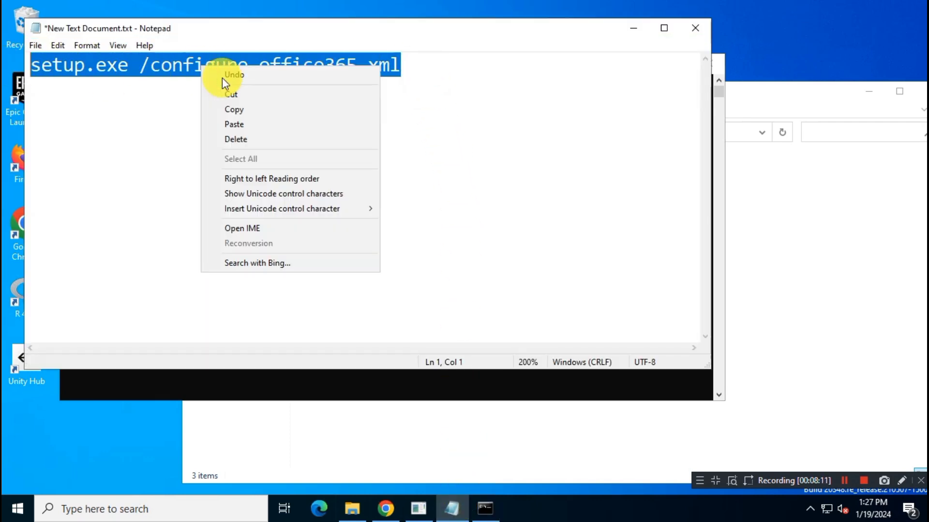
{"action": "left_click", "coordinate": [263, 112]}
{"action": "left_click", "coordinate": [631, 32]}
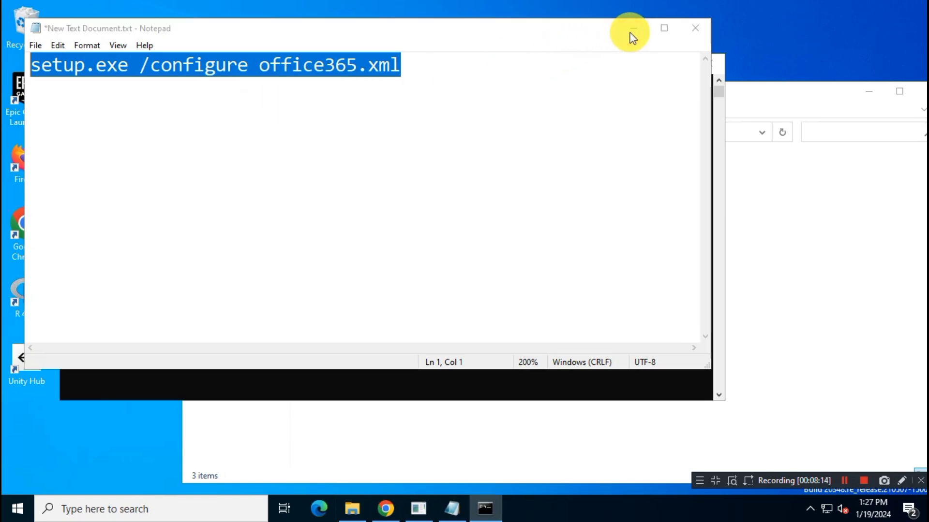
{"action": "left_click", "coordinate": [866, 94]}
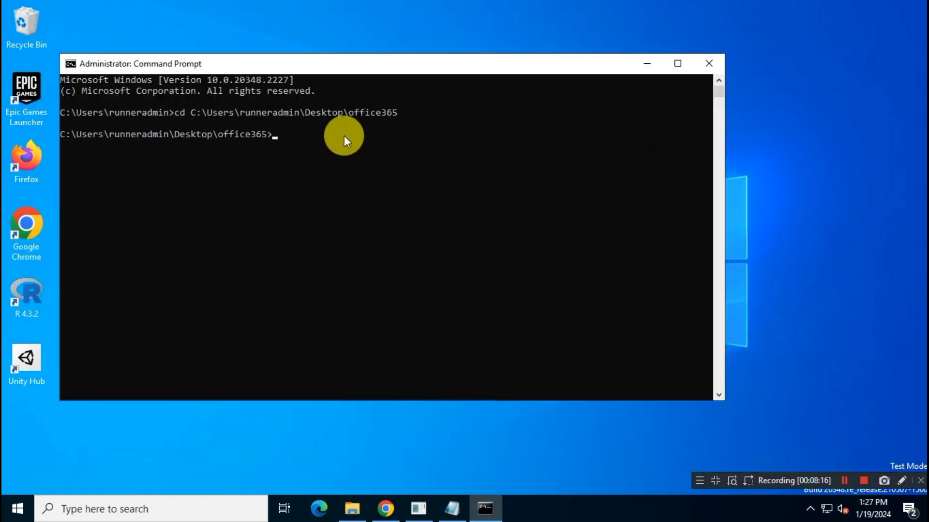
{"action": "right_click", "coordinate": [297, 135]}
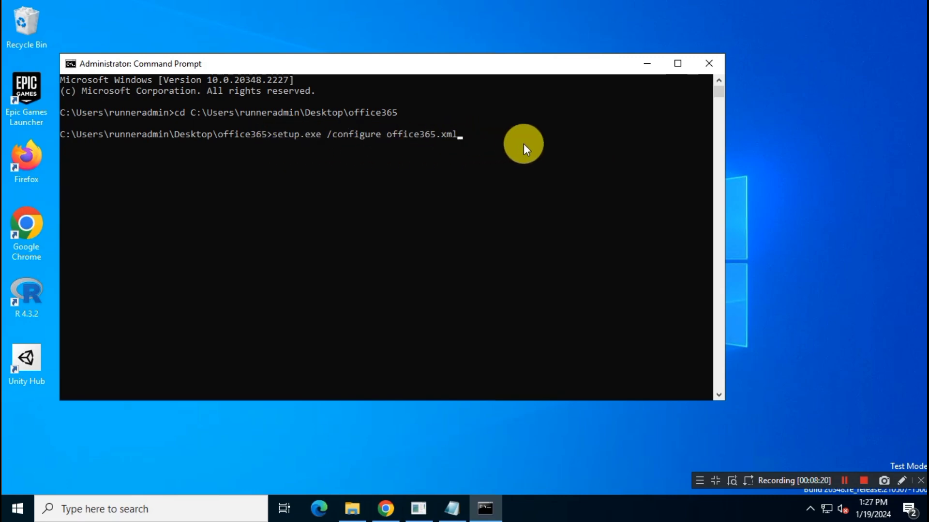
{"action": "key", "text": "Return"}
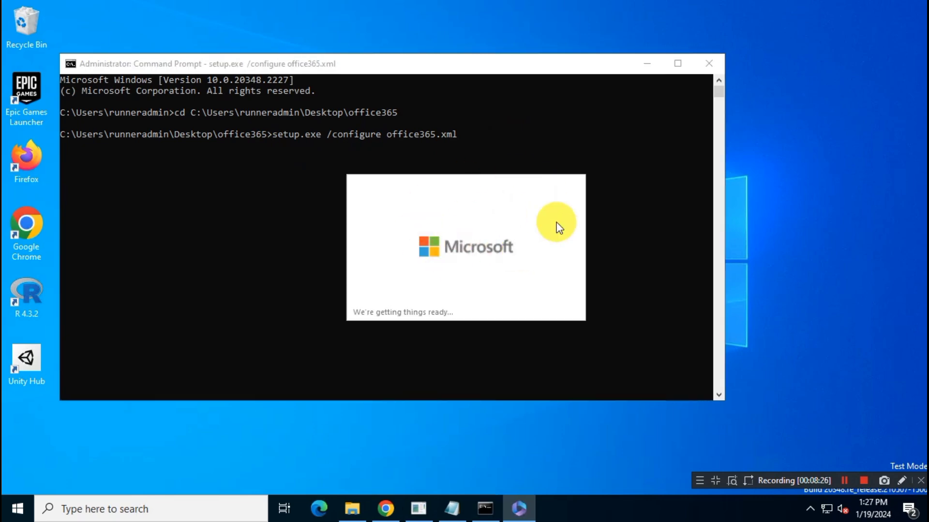
Minimize Command Prompt, move the office365 folder aside, and close 'You're all set!' after installation
{"action": "left_click", "coordinate": [647, 63]}
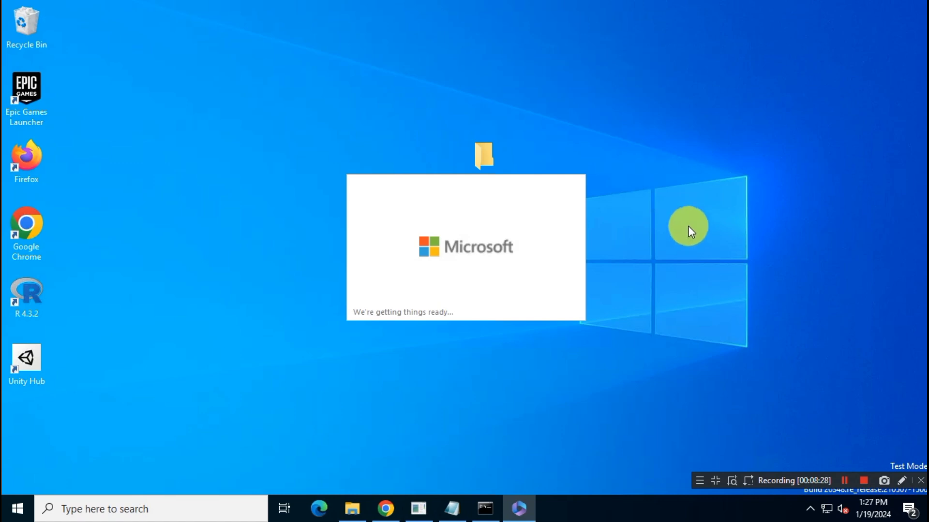
{"action": "left_click_drag", "start_coordinate": [488, 155], "coordinate": [865, 62]}
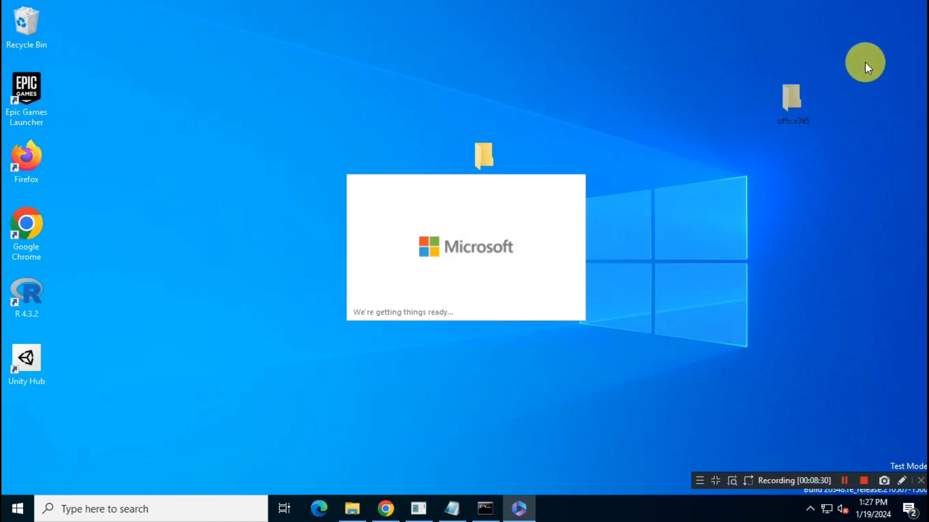
{"action": "left_click", "coordinate": [757, 110]}
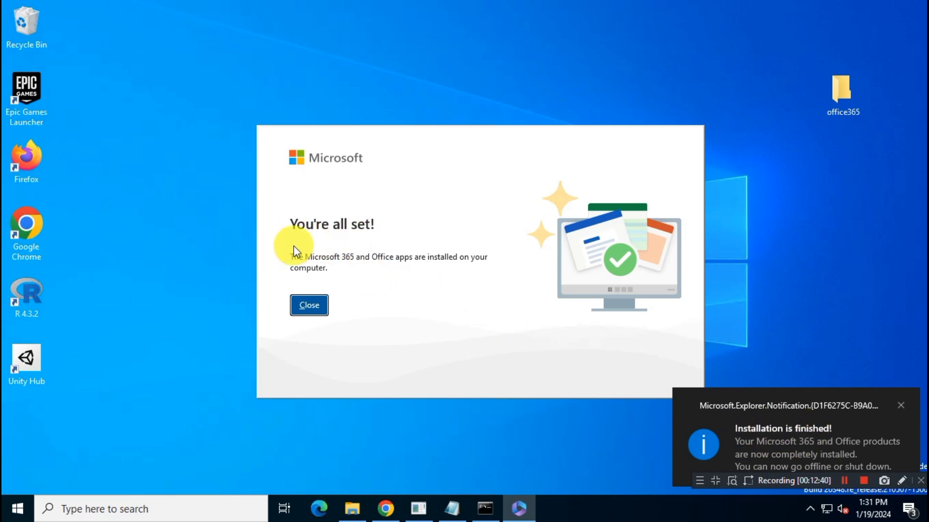
{"action": "left_click", "coordinate": [320, 312]}
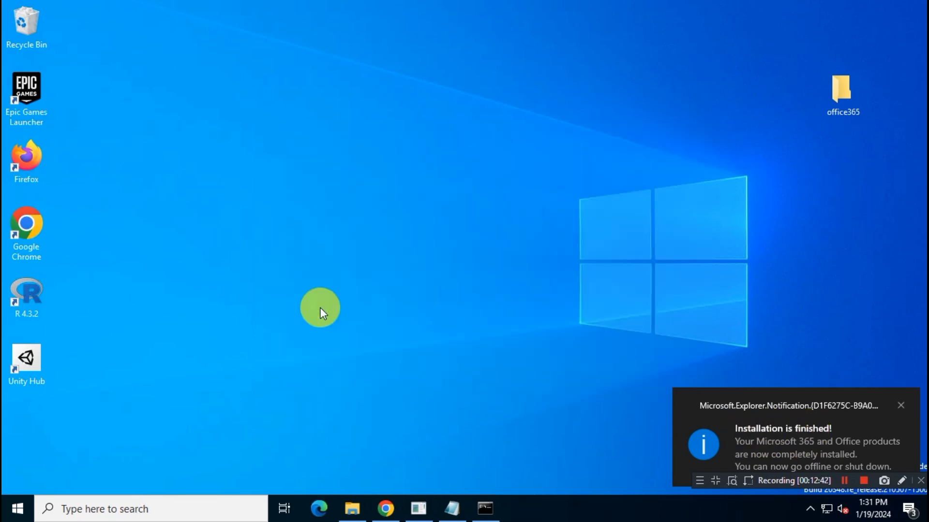
Launch Word from Recently added, skip sign-in and trial notices, and create blank Document1
{"action": "left_click", "coordinate": [18, 508]}
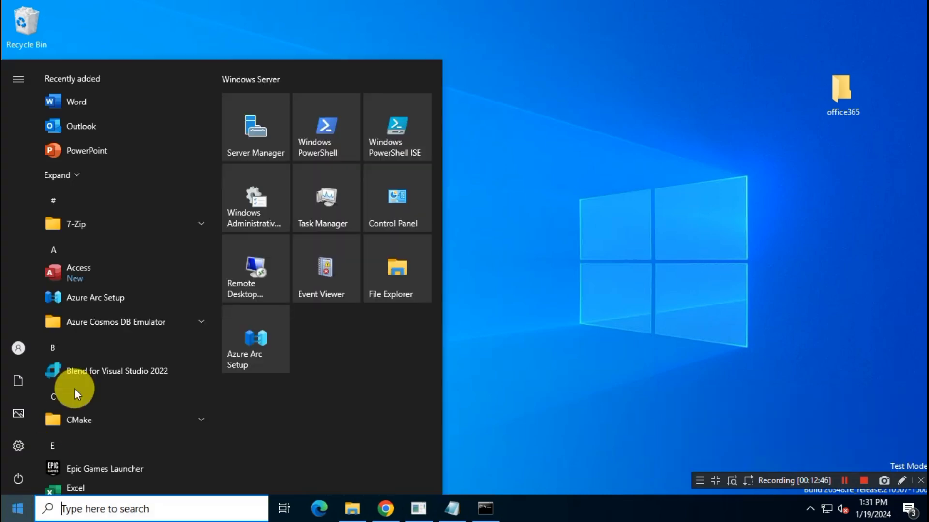
{"action": "left_click", "coordinate": [57, 175]}
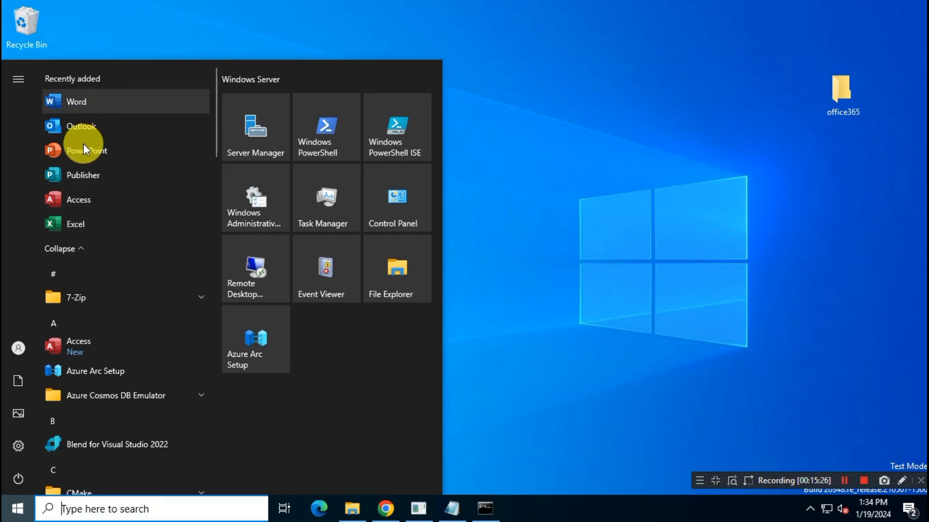
{"action": "left_click", "coordinate": [145, 106]}
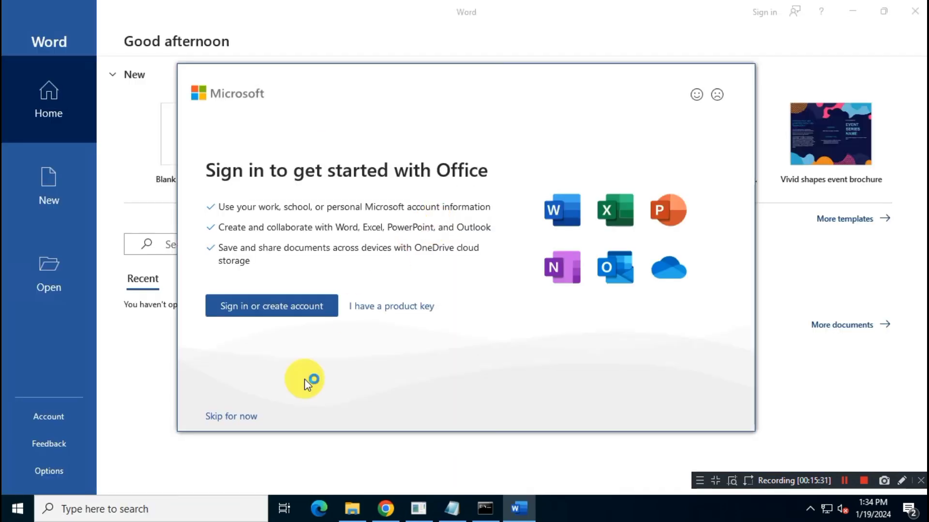
{"action": "left_click", "coordinate": [241, 417]}
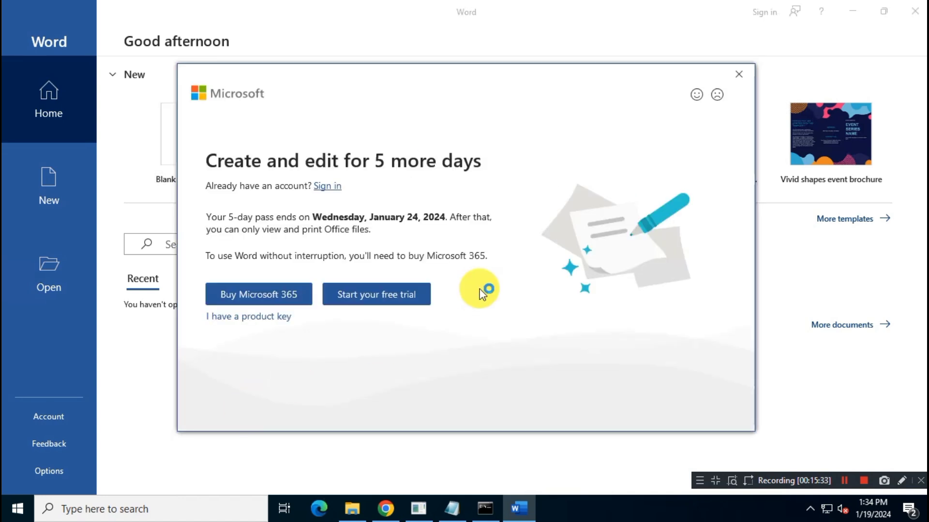
{"action": "left_click", "coordinate": [740, 74]}
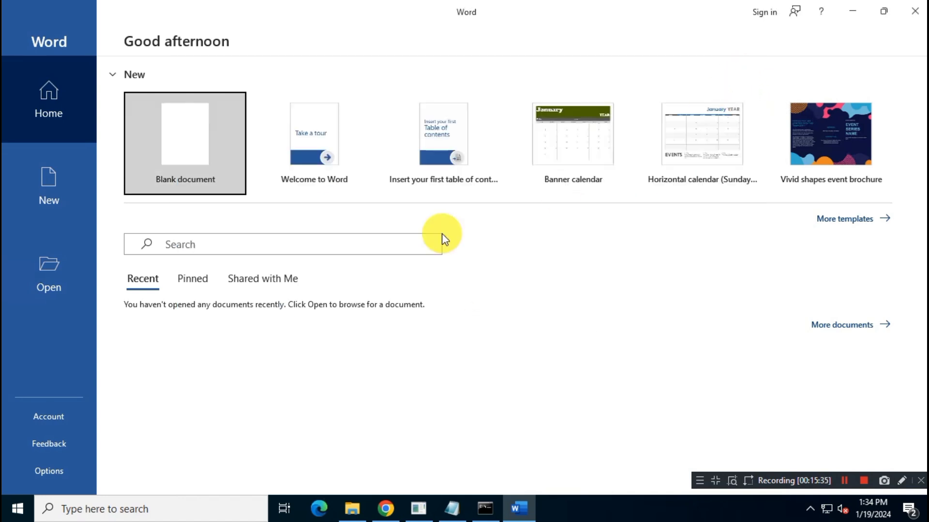
{"action": "left_click", "coordinate": [170, 157]}
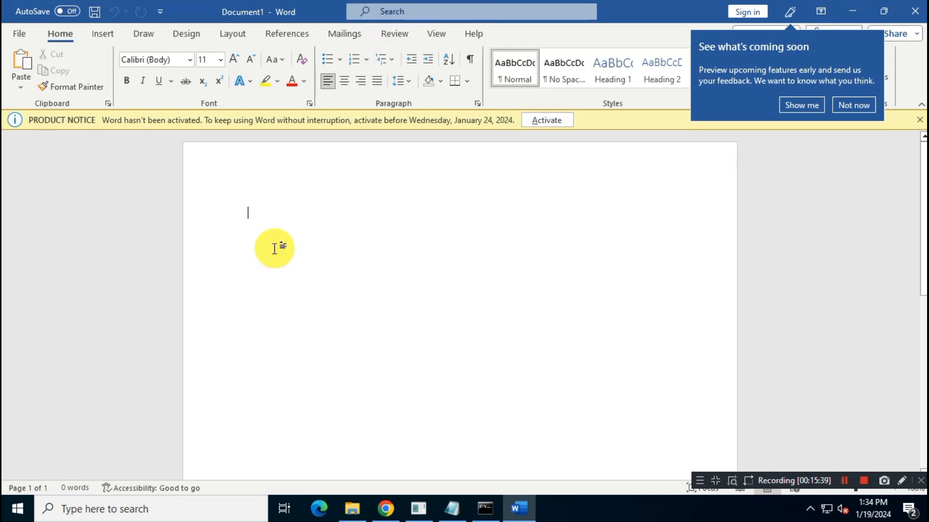
{"action": "left_click", "coordinate": [787, 122]}
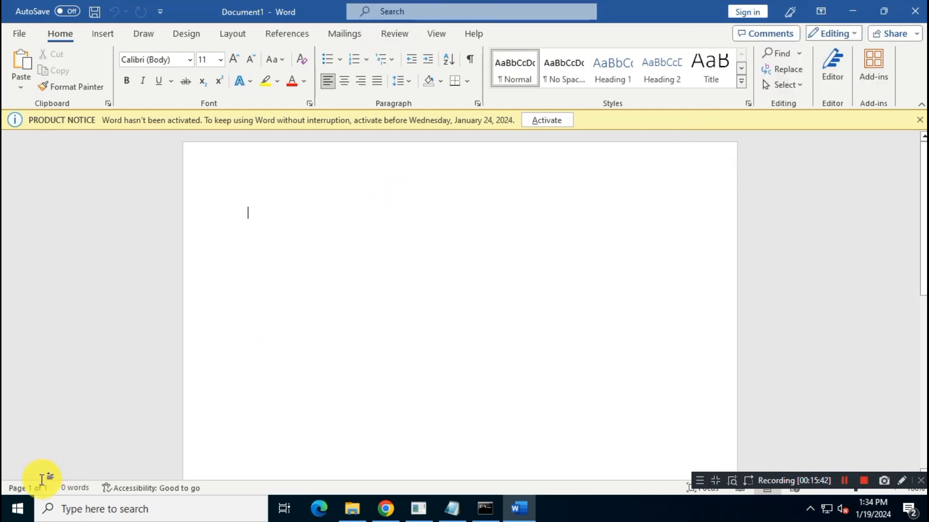
{"action": "left_click", "coordinate": [17, 508]}
Launch Excel, skip sign-in, trial and coming-soon prompts, and create blank workbook Book1
{"action": "left_click", "coordinate": [77, 177]}
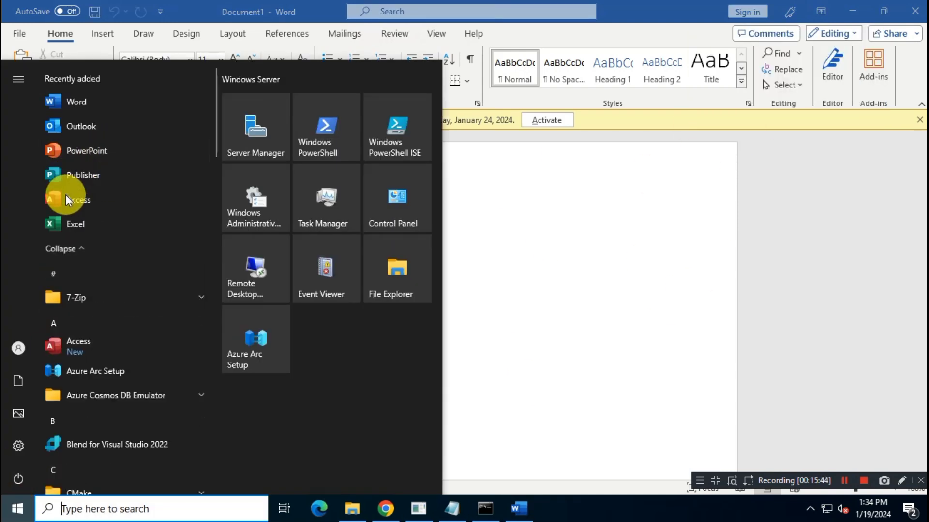
{"action": "left_click", "coordinate": [505, 227]}
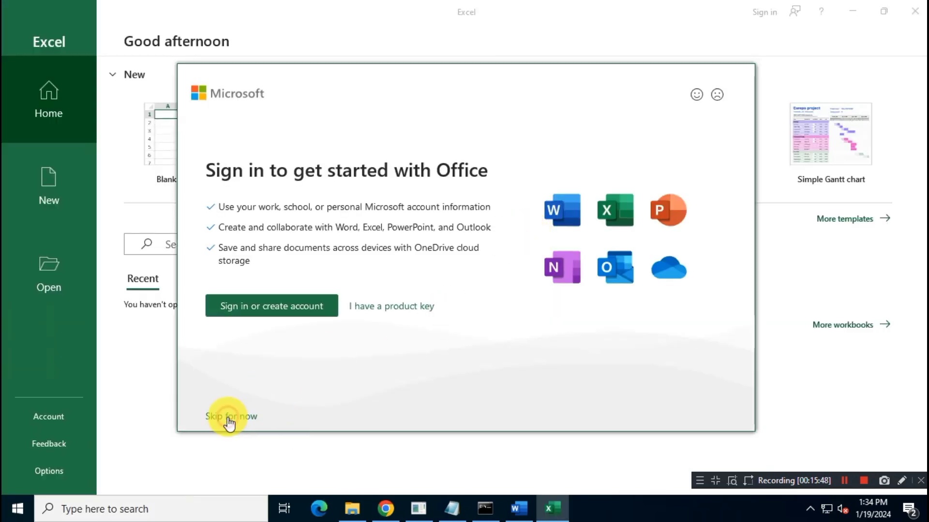
{"action": "left_click", "coordinate": [229, 424]}
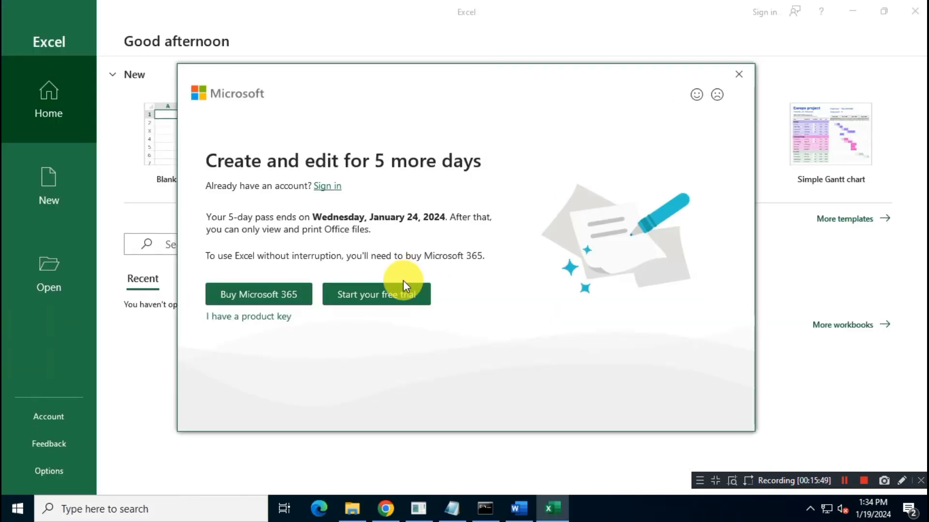
{"action": "left_click", "coordinate": [739, 68]}
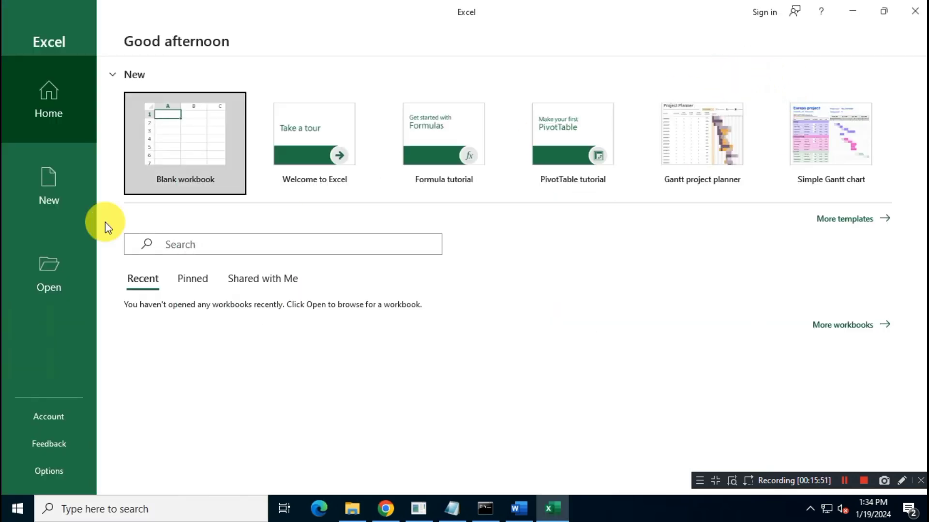
{"action": "left_click", "coordinate": [201, 137]}
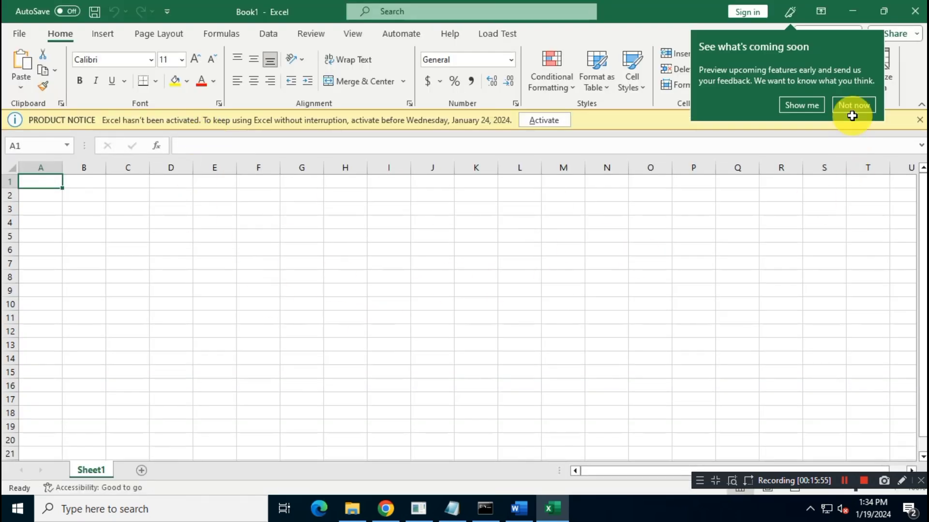
{"action": "left_click", "coordinate": [853, 106]}
{"action": "left_click", "coordinate": [10, 516]}
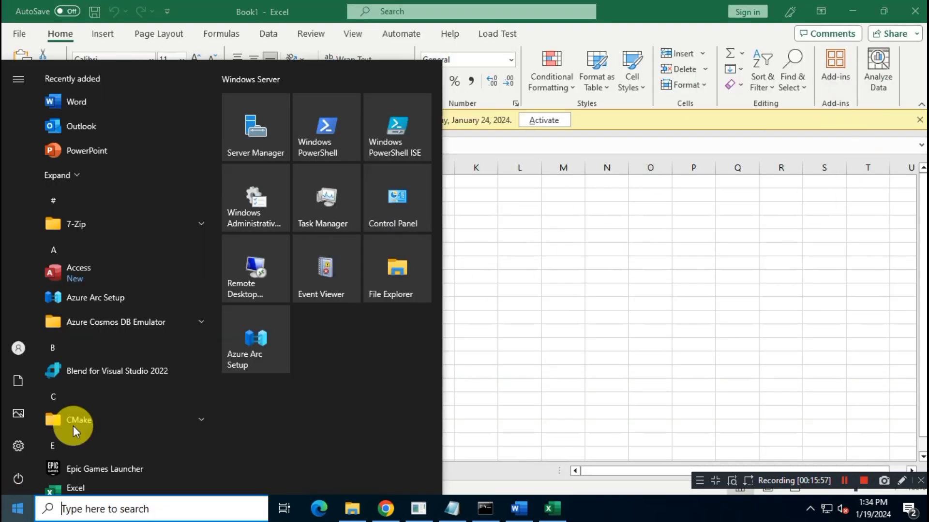
Launch PowerPoint, skip sign-in and trial, create a blank presentation, and apply the brush-stroke Designer layout
{"action": "left_click", "coordinate": [87, 150]}
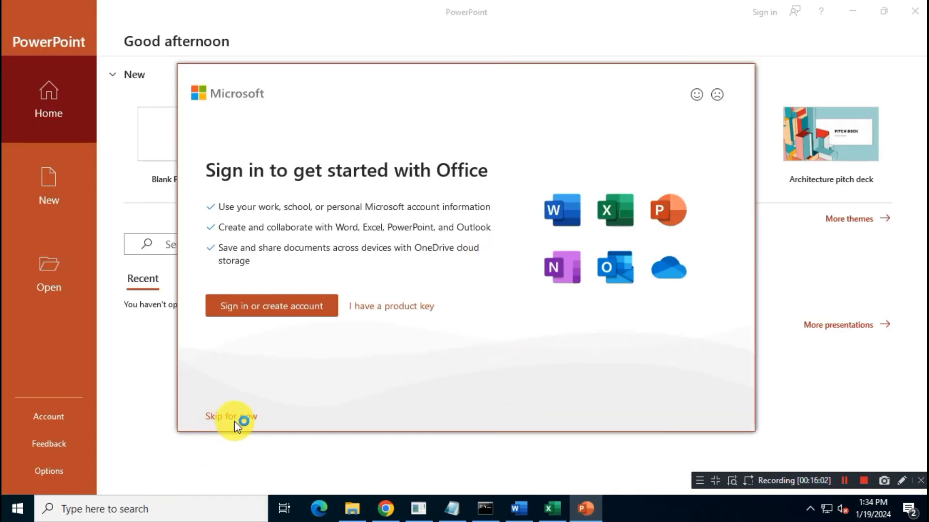
{"action": "left_click", "coordinate": [235, 420]}
{"action": "left_click", "coordinate": [738, 70]}
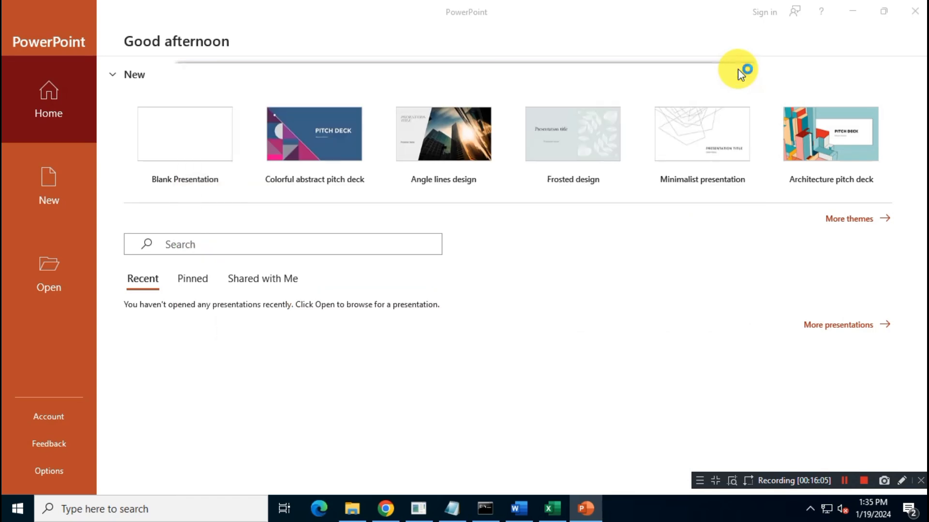
{"action": "left_click", "coordinate": [208, 149]}
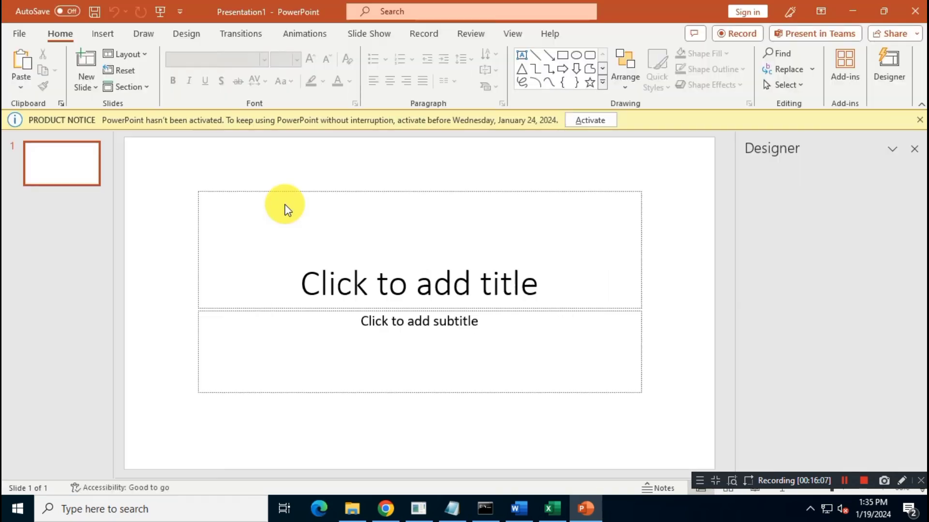
{"action": "left_click", "coordinate": [850, 231]}
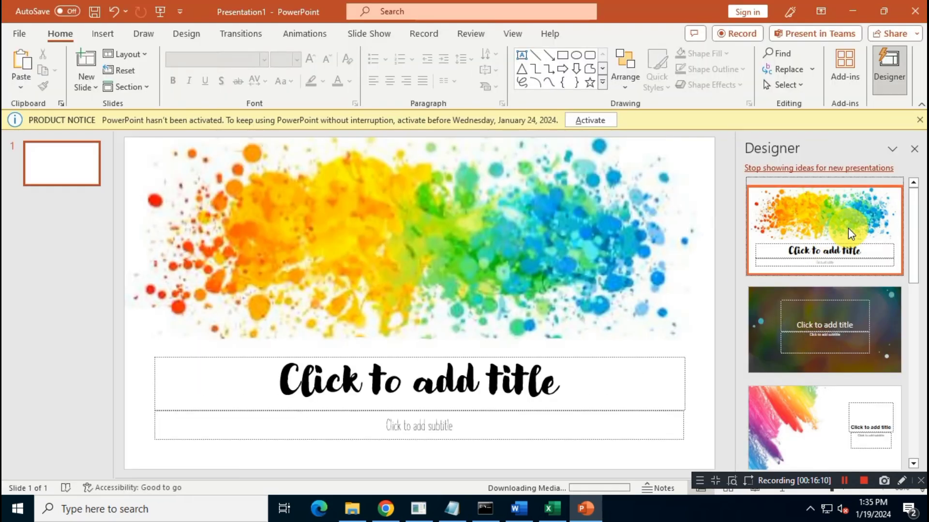
{"action": "left_click", "coordinate": [820, 400]}
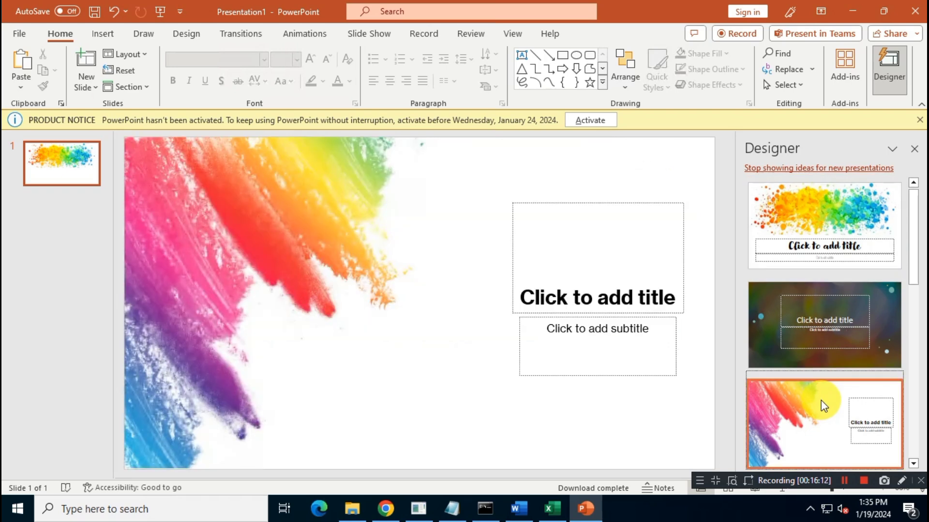